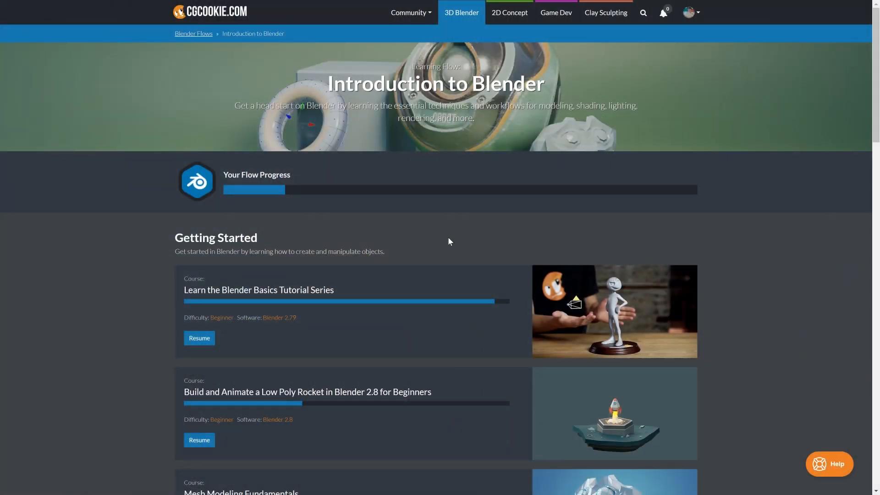
Step: Open the course "Build and Animate a Low Poly Rocket in Blender 2.8 for Beginners" from the Introduction to Blender learning flow
scroll(397, 243, down, 1)
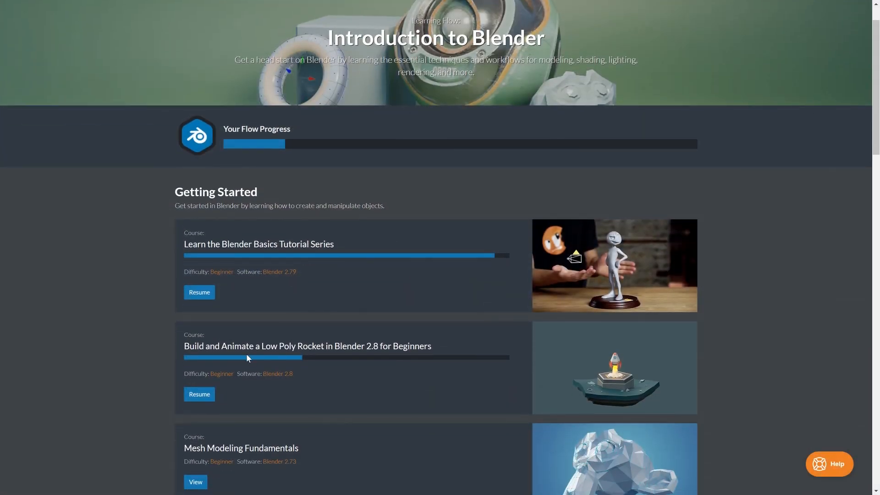
scroll(246, 358, down, 1)
drag(183, 299, 345, 310)
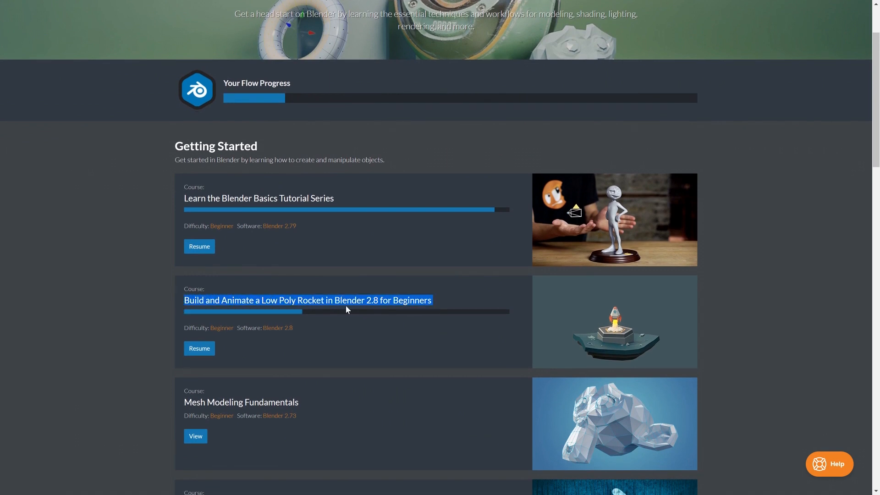
click(197, 348)
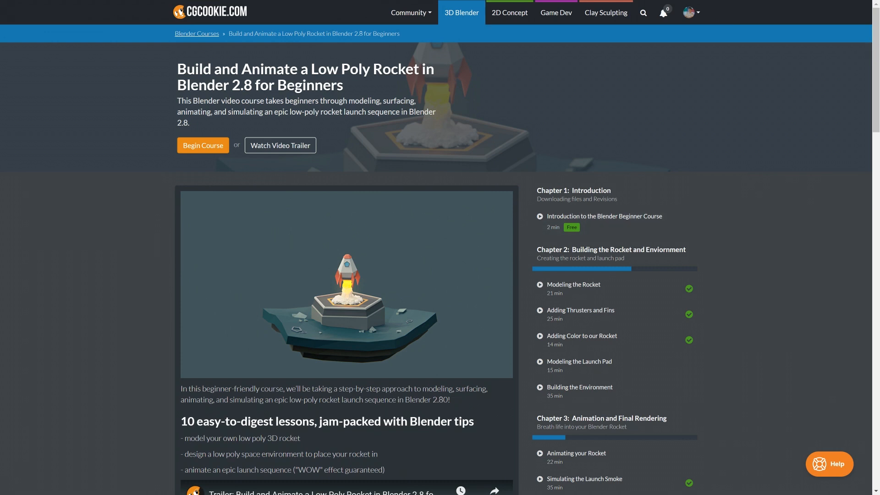
Step: View the rocket_model.png and rocket_scene.png reference images over the course page and put them aside again
drag(879, 60, 382, 110)
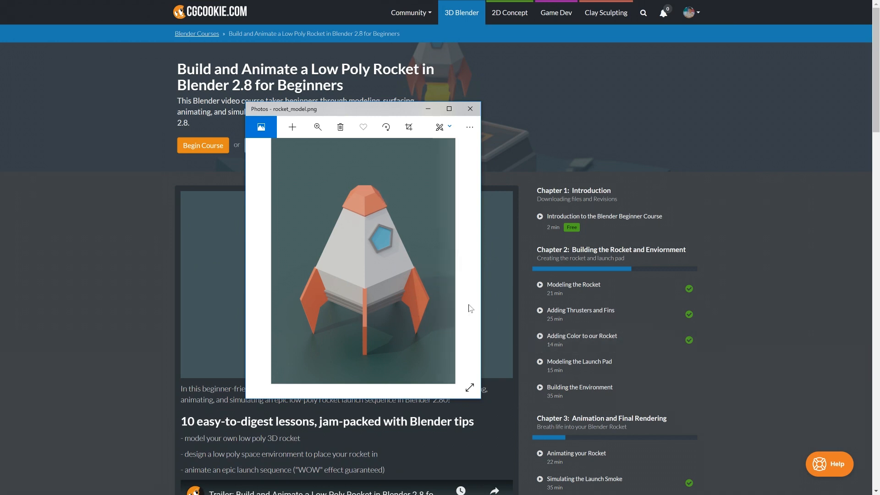
drag(879, 55, 509, 87)
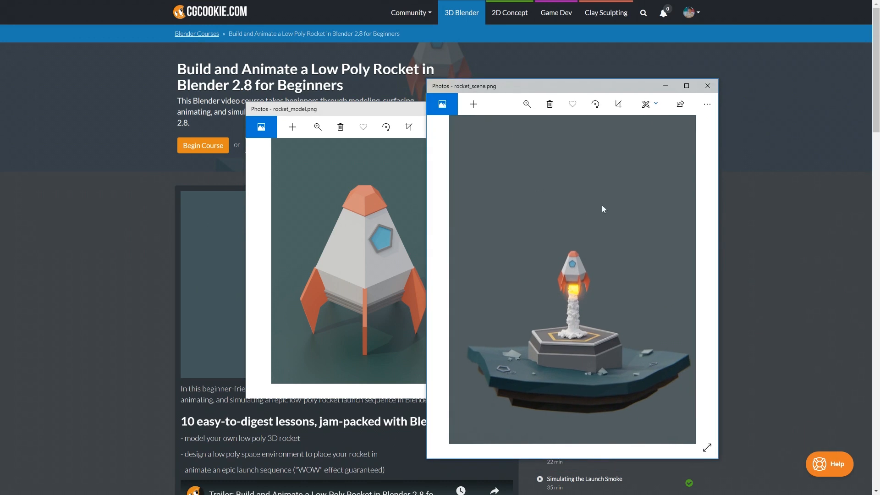
drag(579, 87, 879, 88)
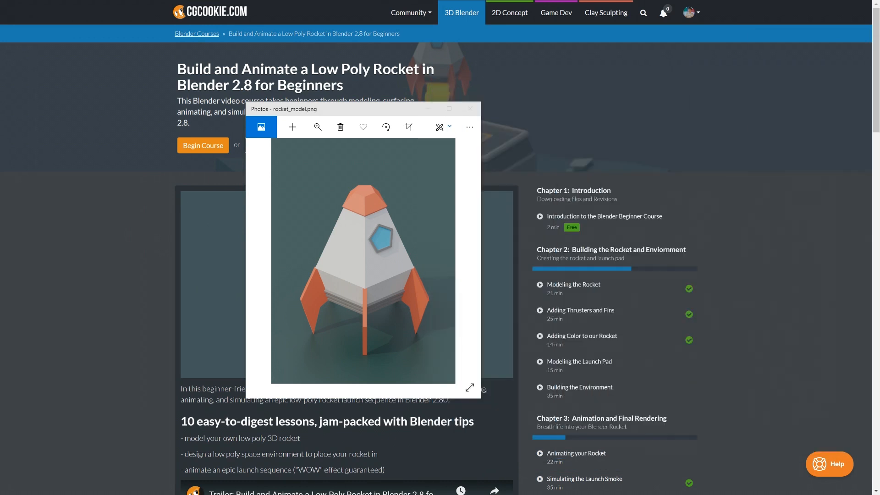
drag(374, 115, 879, 105)
Step: Switch from the browser to Blender and delete all default objects from the scene
key(F11)
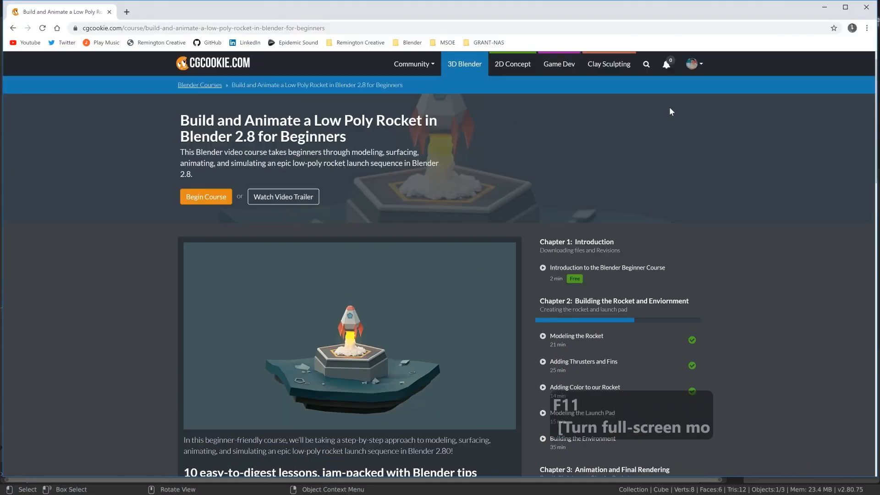
click(824, 7)
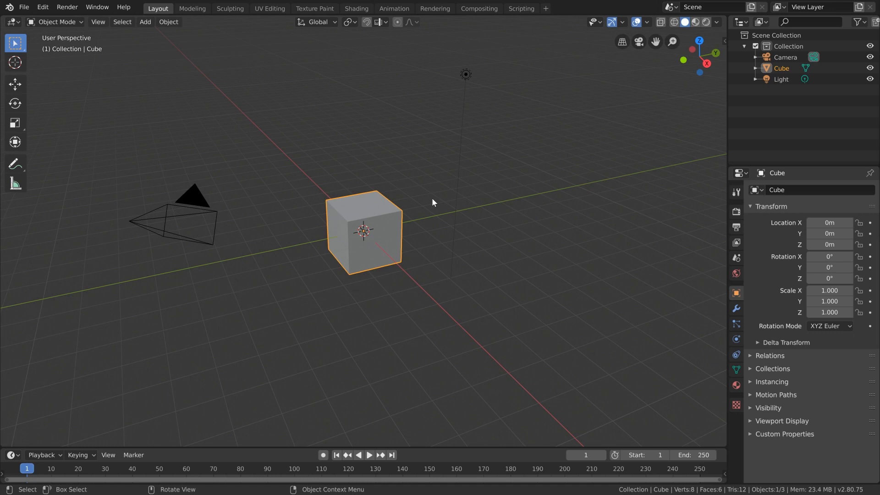
key(a)
key(a)
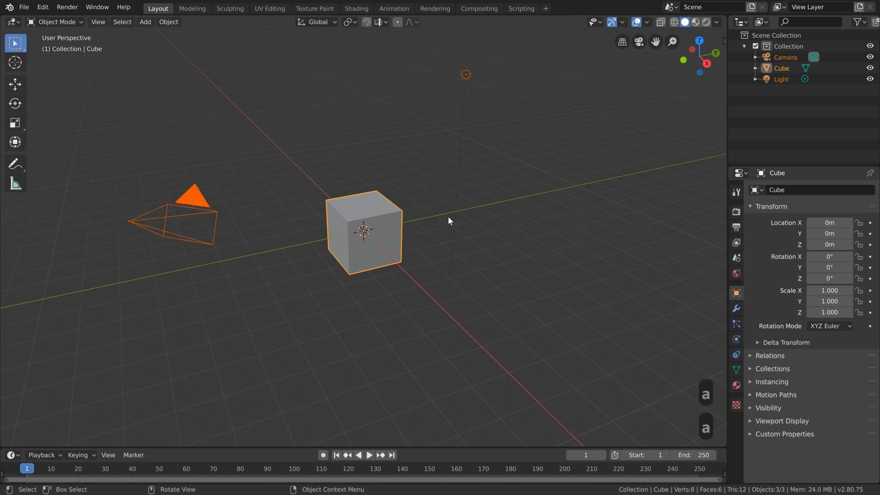
key(x)
click(470, 183)
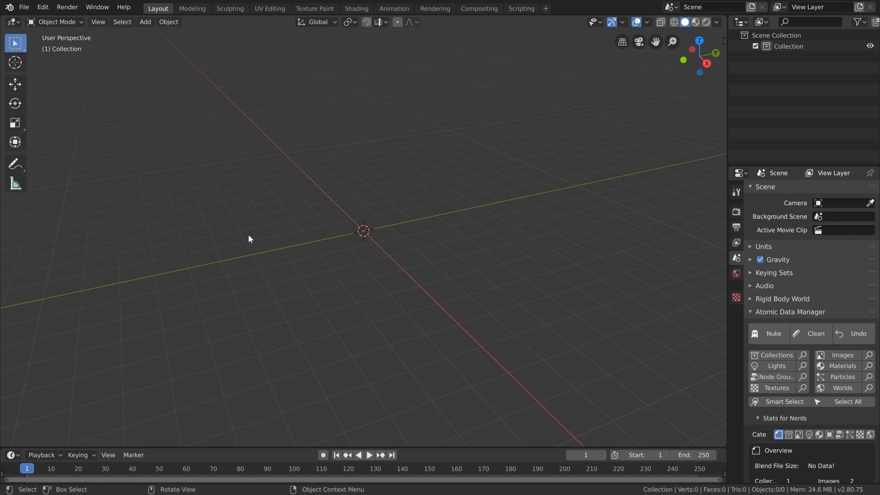
Step: Save the empty scene to the Desktop as low_poly_rocket.blend, overwriting the existing file
click(23, 7)
click(45, 87)
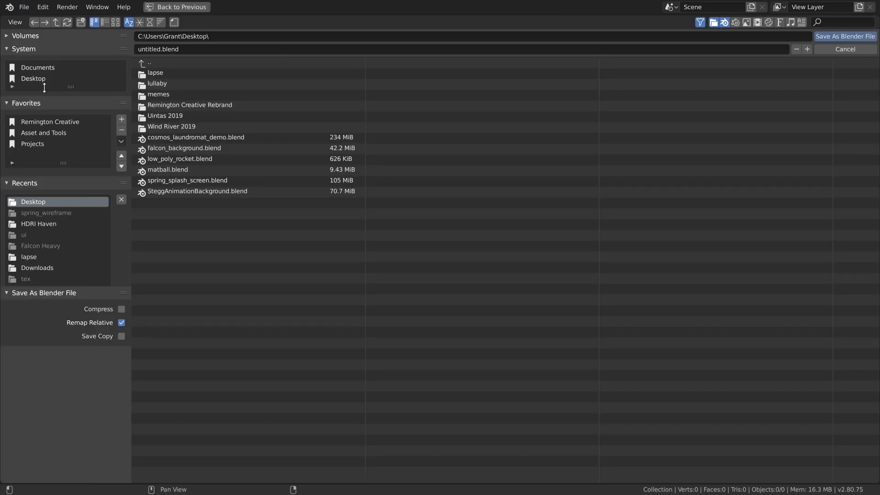
click(183, 46)
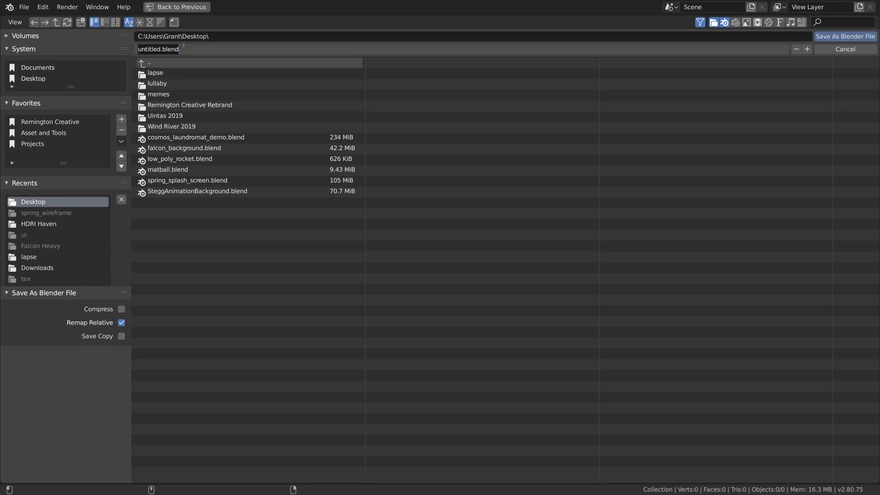
text(low_poly_)
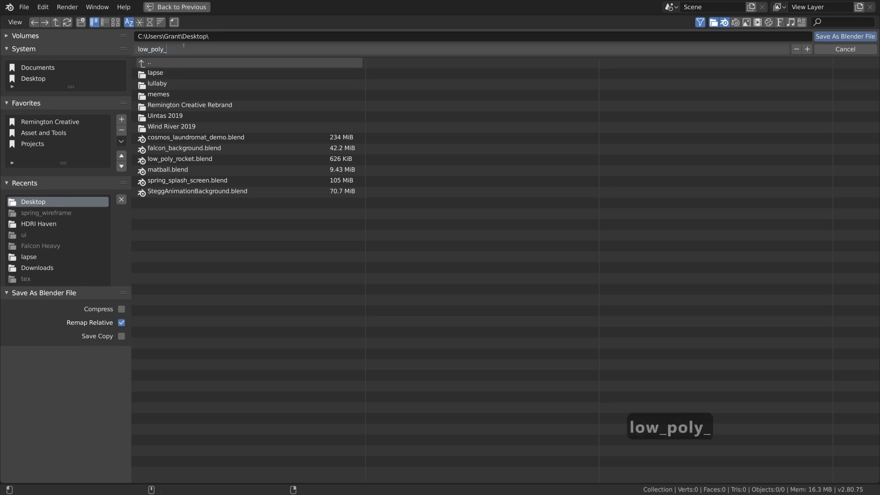
text(rocket)
key(Return)
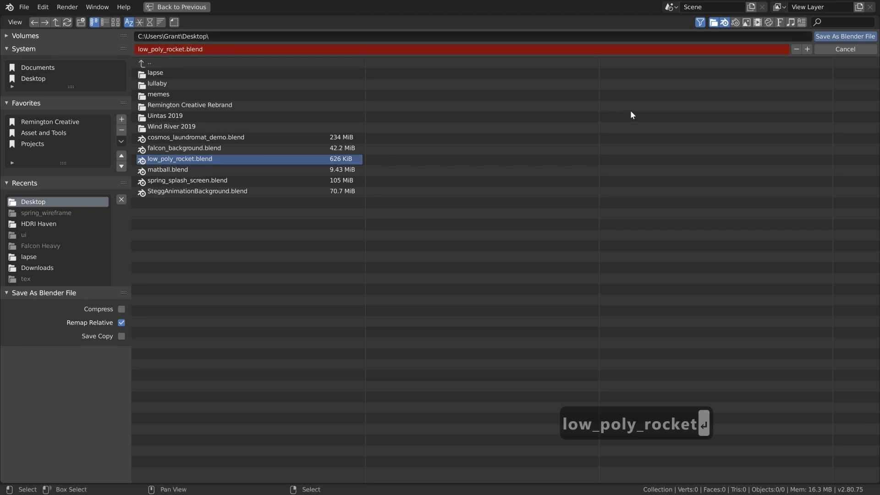
click(827, 36)
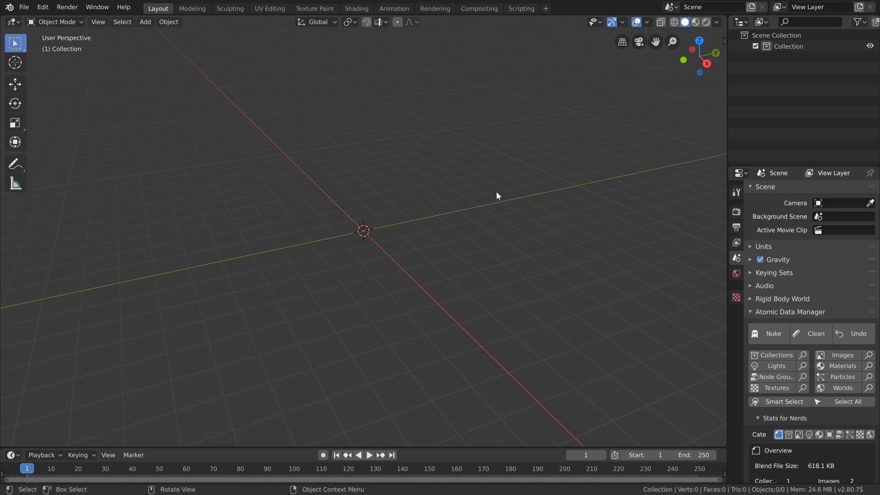
Step: Examine the rocket's overall shape, nose cone and window up close in the rocket_model.png reference image
drag(879, 83, 425, 83)
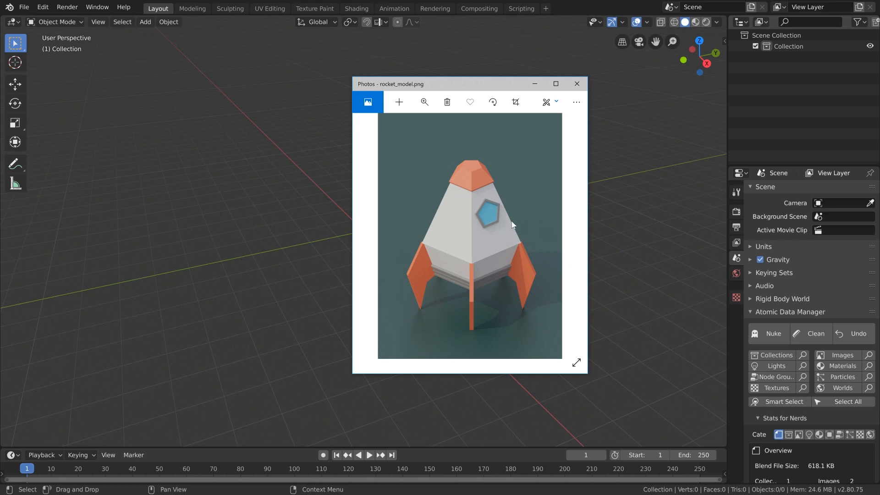
click(434, 107)
drag(409, 124, 388, 125)
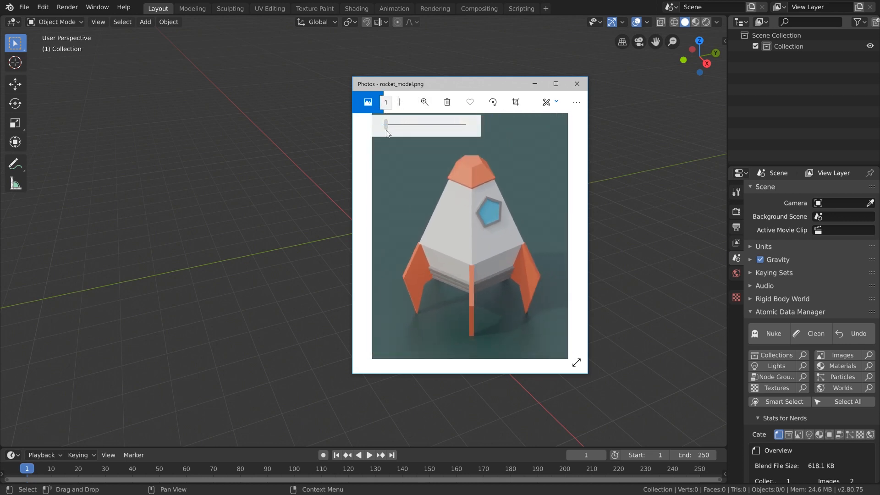
drag(486, 205, 483, 216)
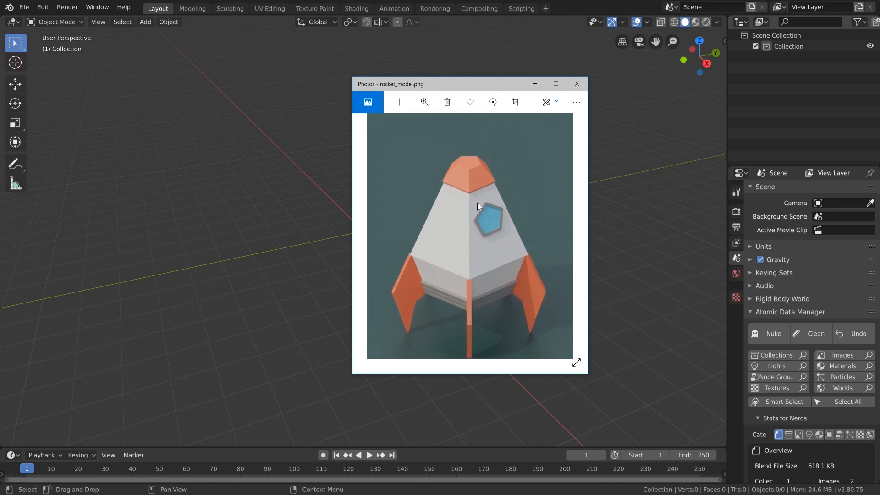
click(418, 105)
click(414, 125)
drag(474, 227, 484, 280)
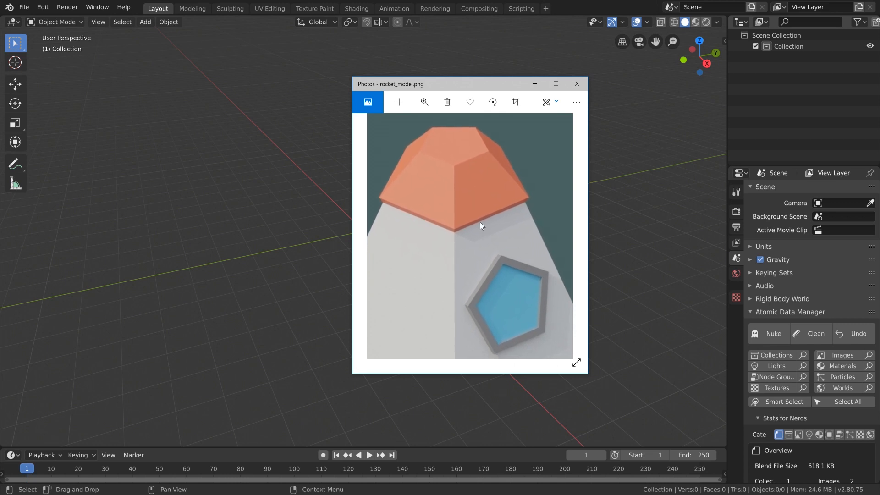
click(424, 103)
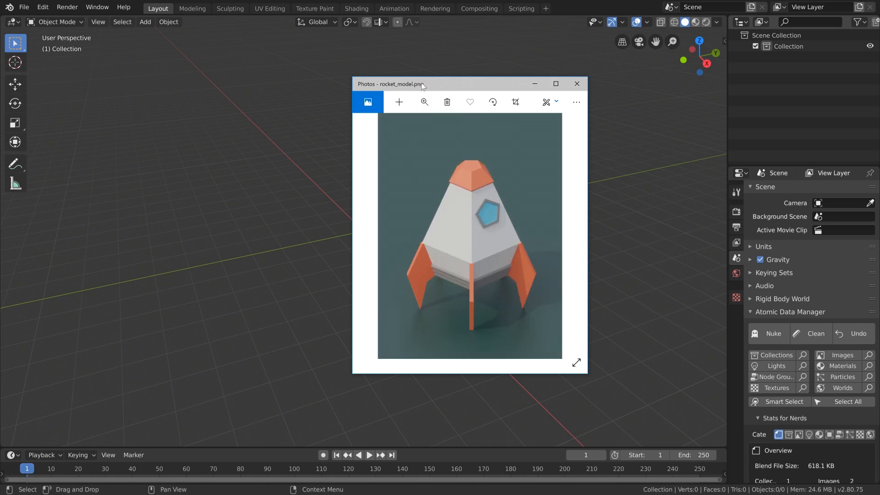
drag(419, 85, 879, 103)
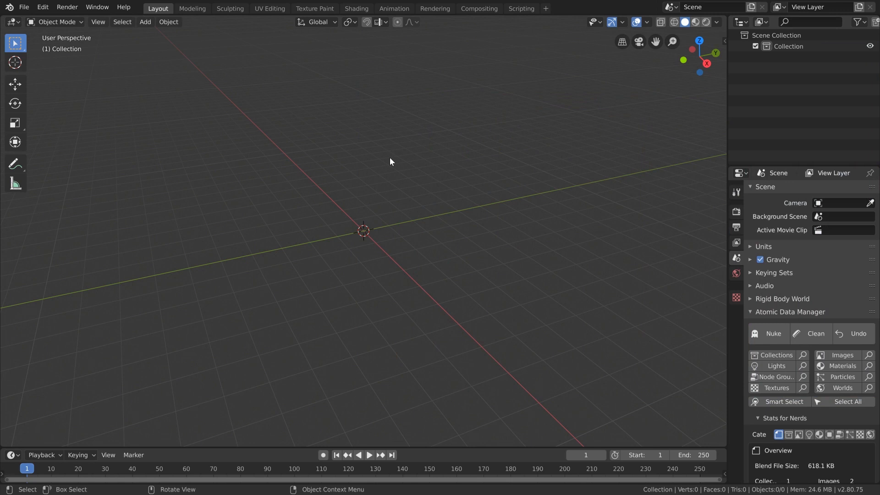
Step: Add a mesh circle at the world origin and inspect its straight edge segments up close
key(shift+a)
mouse_move(390, 157)
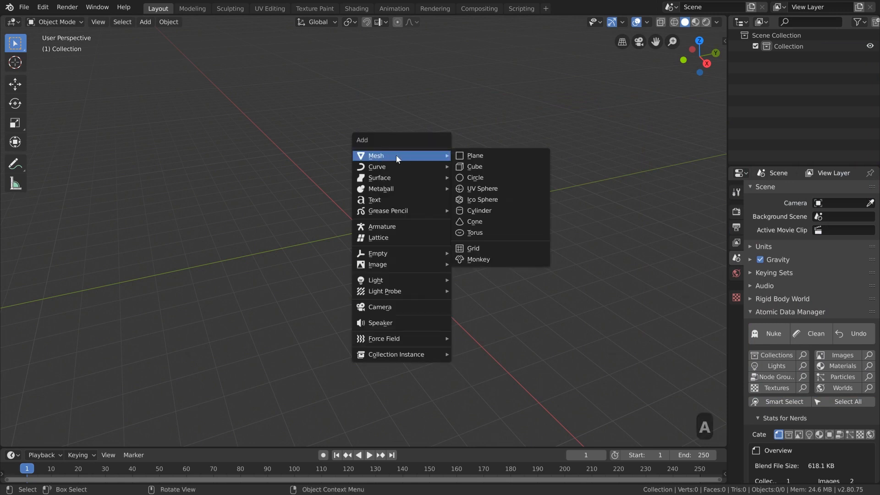
click(486, 178)
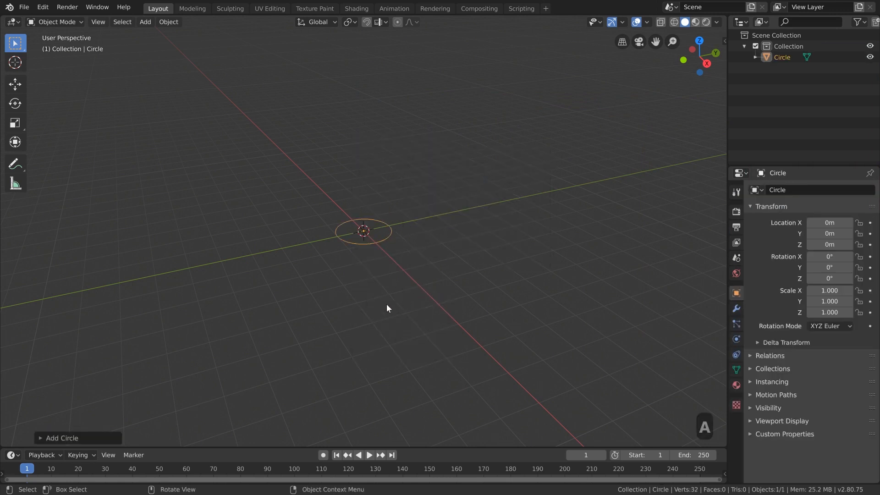
scroll(362, 271, up, 8)
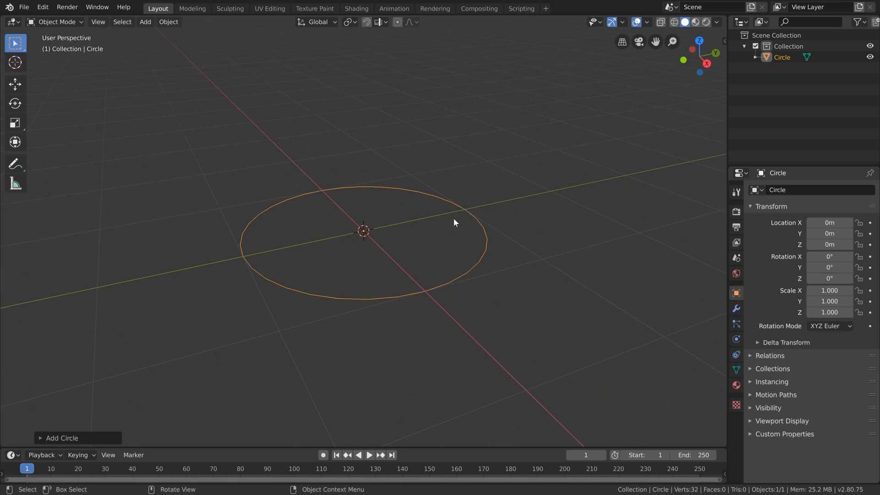
middle_drag(329, 318, 401, 294)
scroll(319, 292, up, 2)
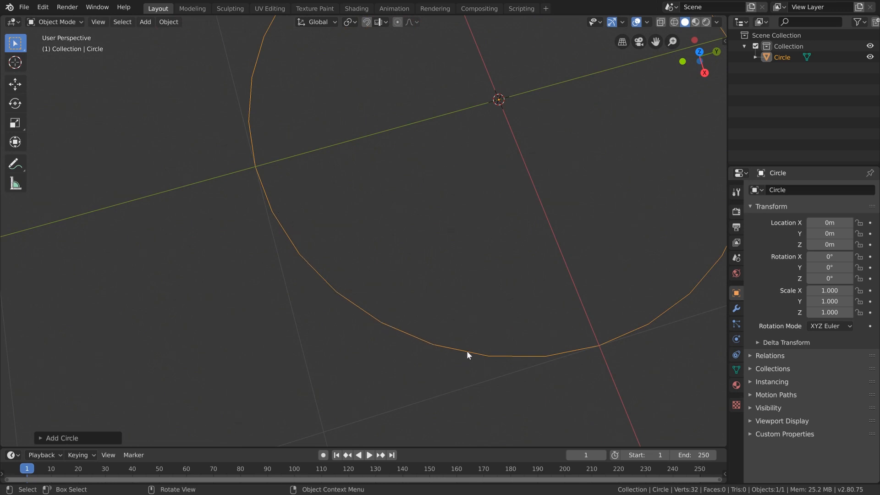
scroll(499, 350, down, 3)
middle_drag(486, 274, 429, 324)
scroll(432, 309, up, 1)
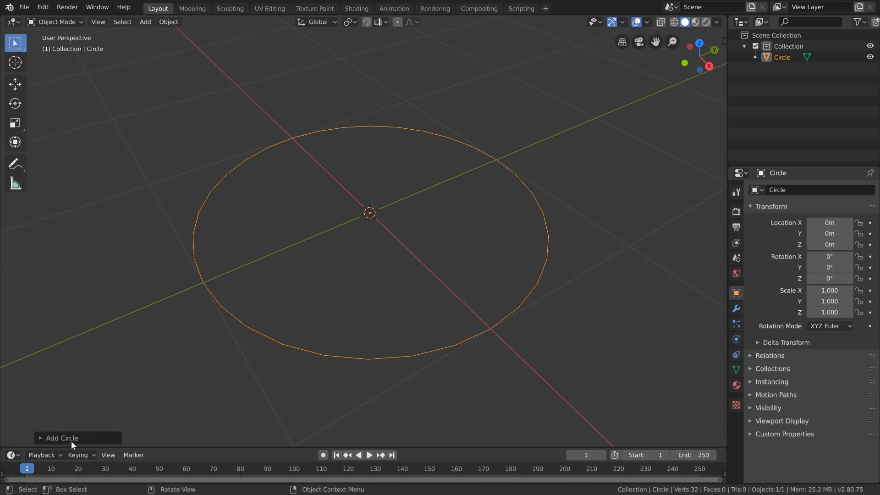
Step: Set the new circle's vertex count to 5 to make it a pentagon
click(41, 439)
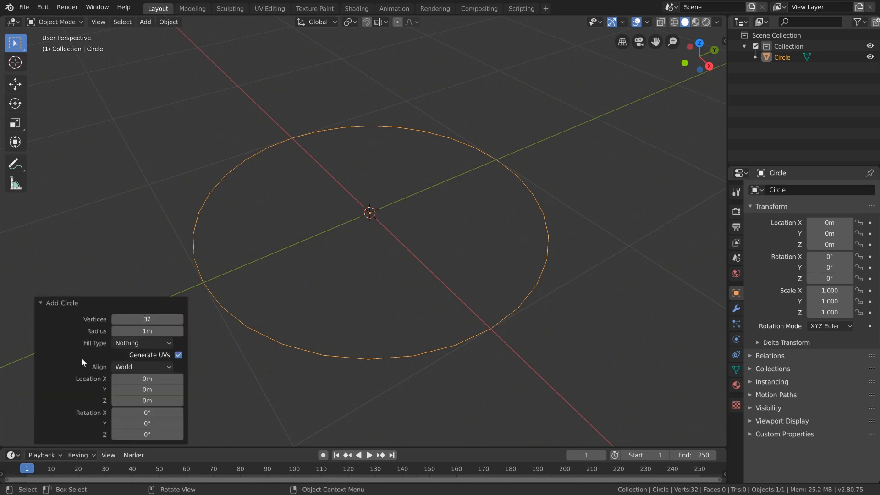
scroll(389, 257, down, 3)
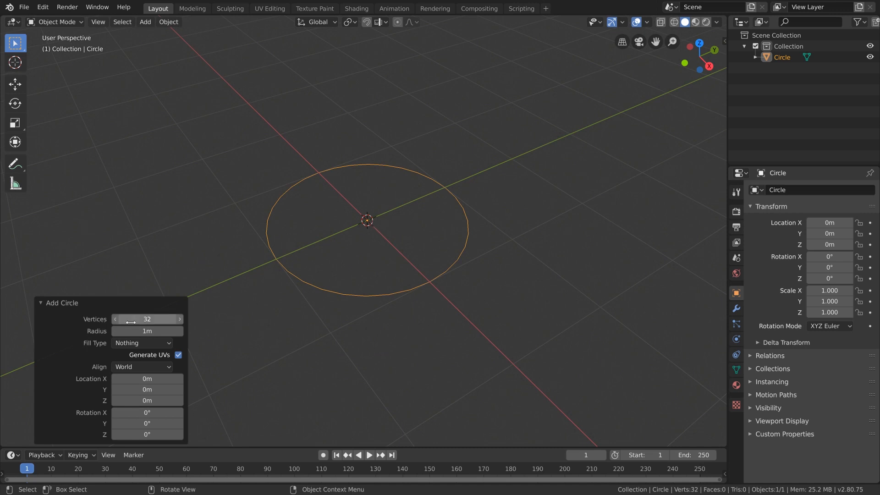
mouse_move(140, 321)
mouse_down()
mouse_move(120, 322)
mouse_move(158, 328)
mouse_move(130, 328)
mouse_up()
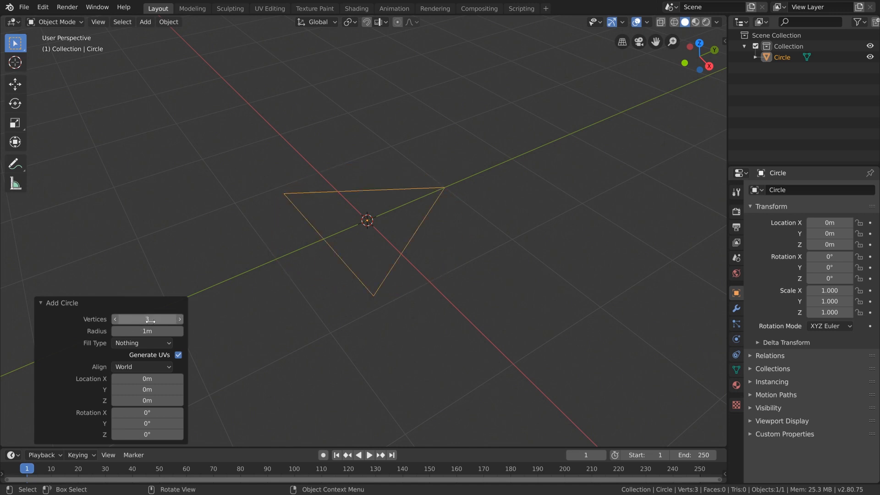
click(137, 319)
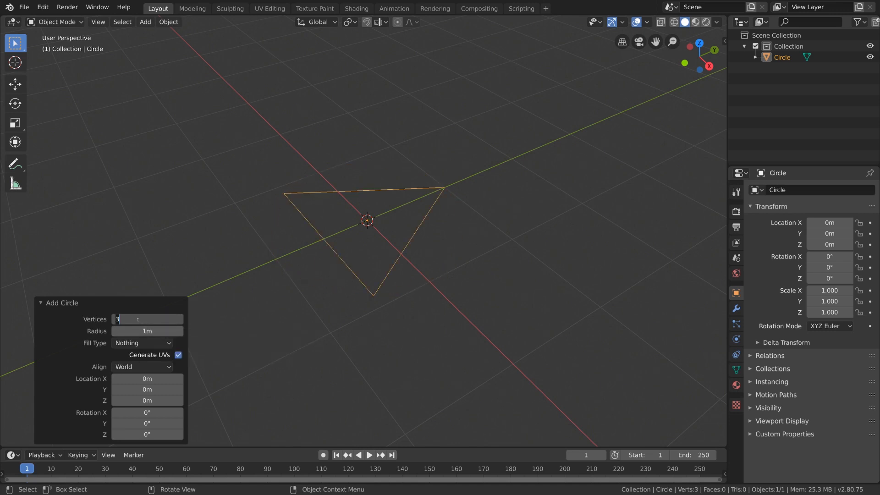
text(5)
key(Return)
Step: Compare the pentagon with the rocket body in the rocket_model.png reference image and collapse the circle's creation settings
middle_drag(335, 196, 388, 208)
drag(879, 50, 453, 102)
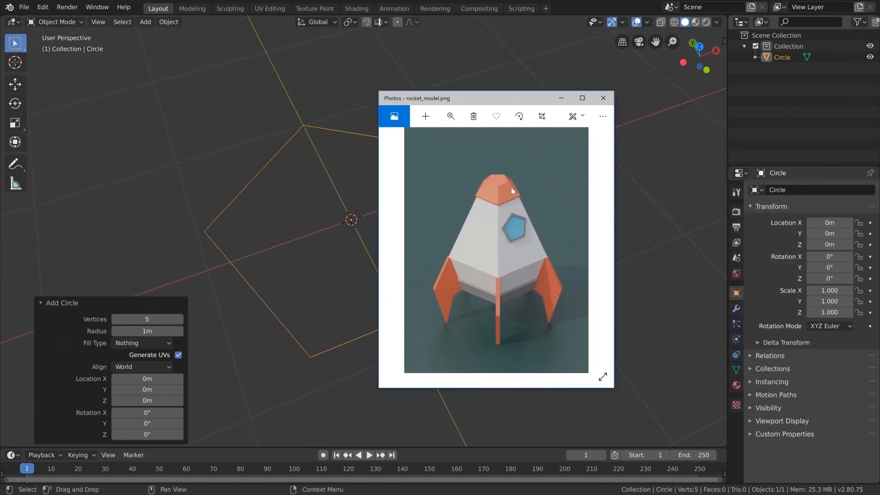
drag(492, 102, 879, 22)
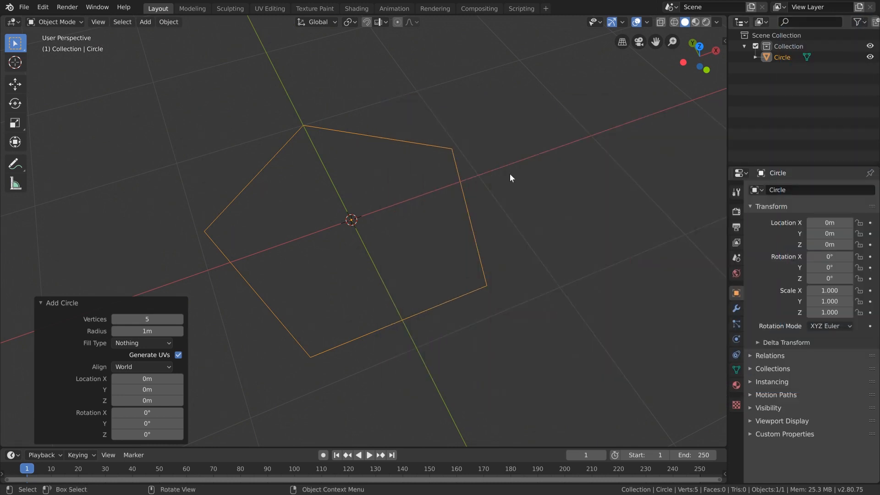
click(41, 302)
middle_drag(206, 317, 364, 313)
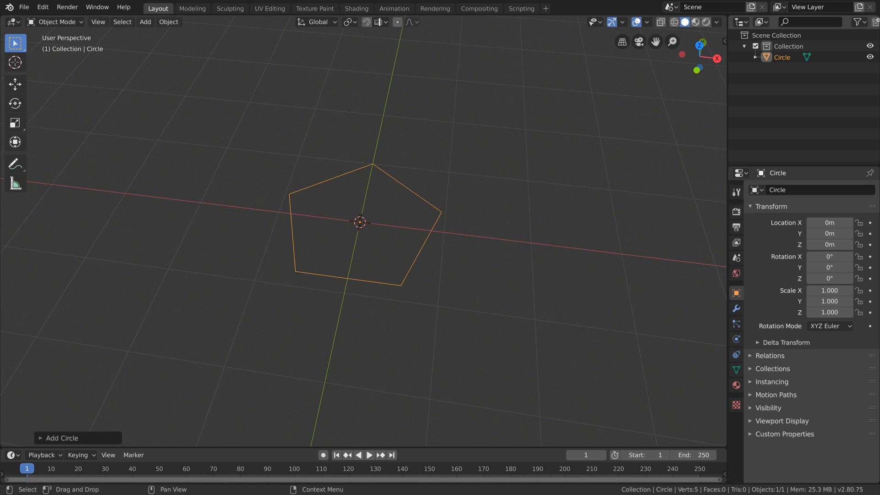
drag(717, 97, 589, 87)
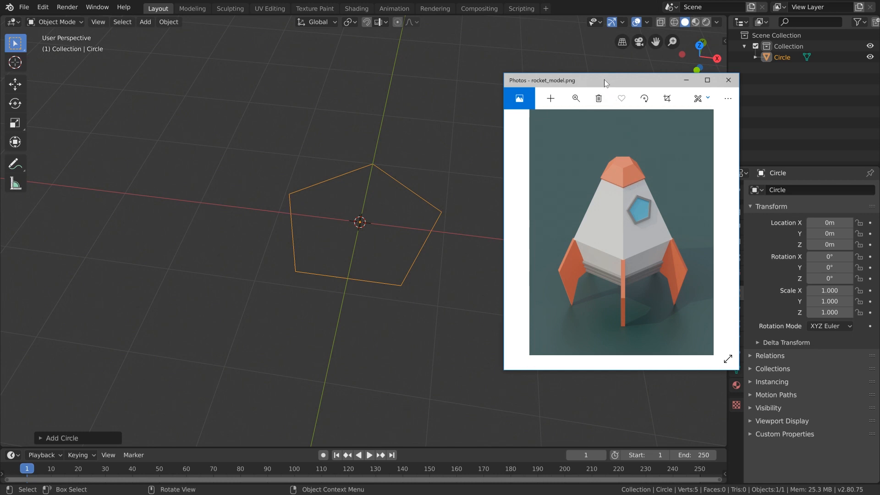
drag(601, 81, 879, 107)
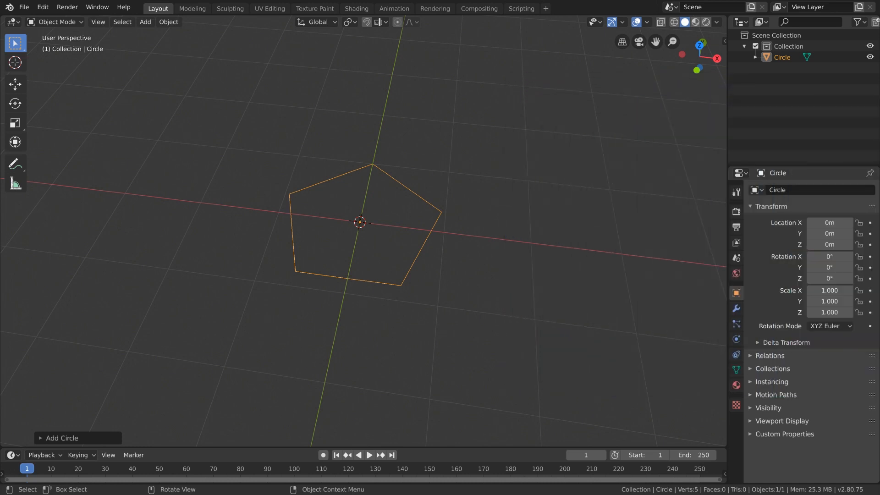
Step: Examine the flat pentagon from several angles and switch to the front orthographic view
middle_drag(408, 258, 437, 250)
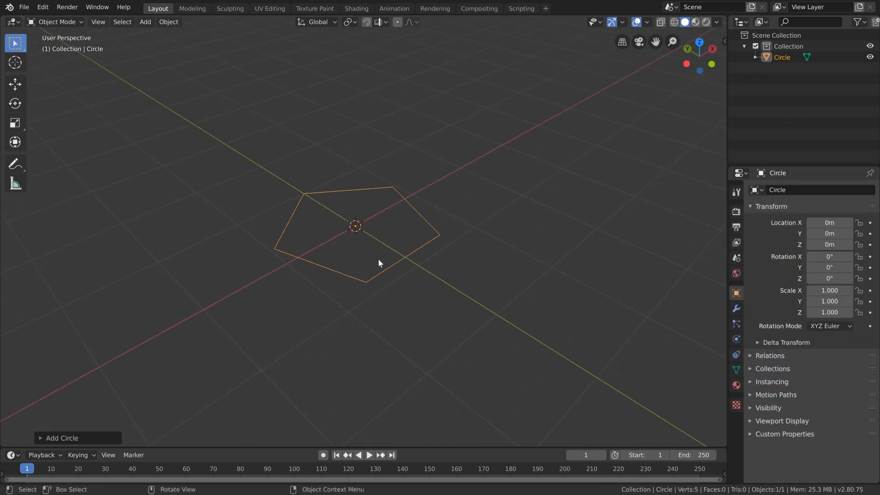
middle_drag(385, 261, 397, 240)
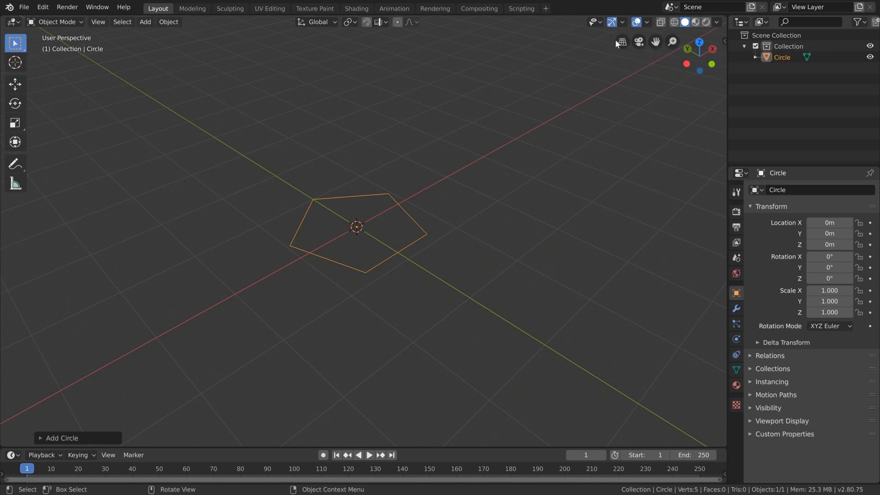
middle_drag(413, 226, 414, 232)
scroll(404, 246, up, 3)
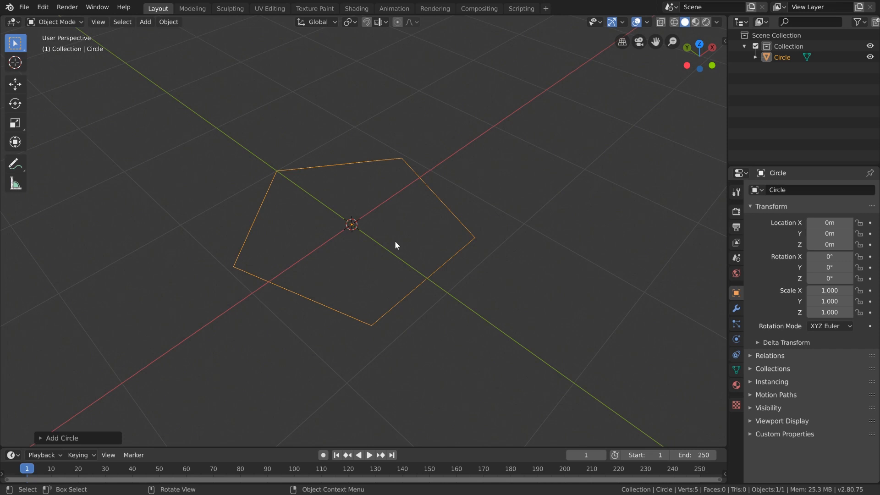
key(KP_1)
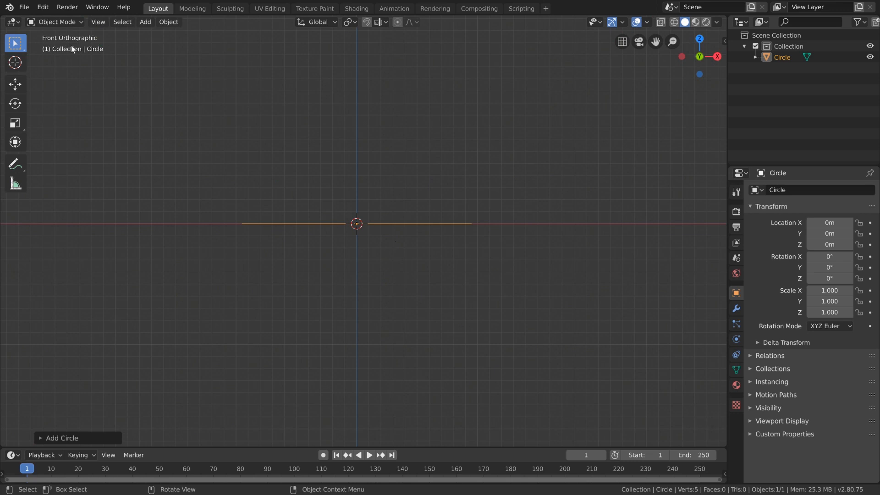
Step: Enable Emulate Numpad in the input preferences and save the preferences
click(43, 6)
click(48, 155)
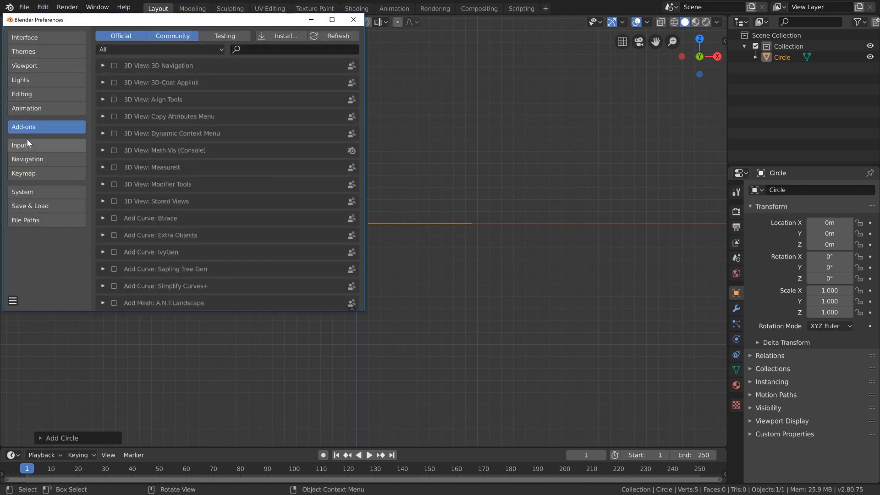
click(27, 144)
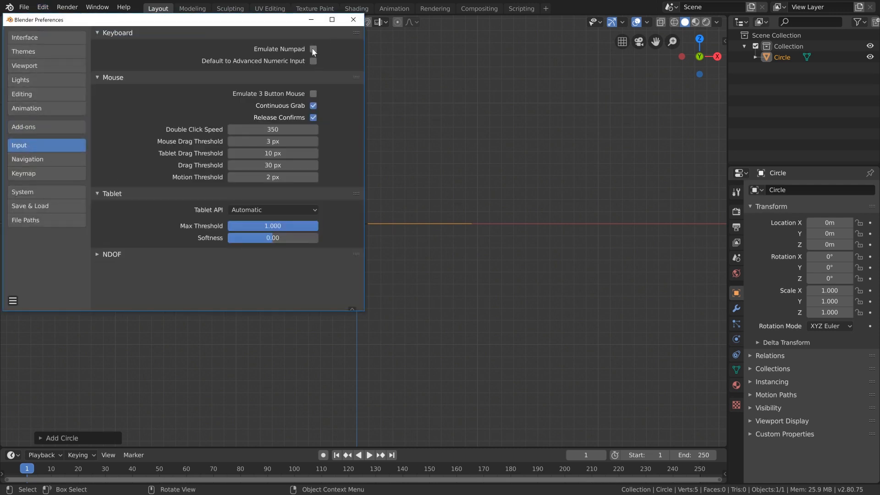
click(17, 299)
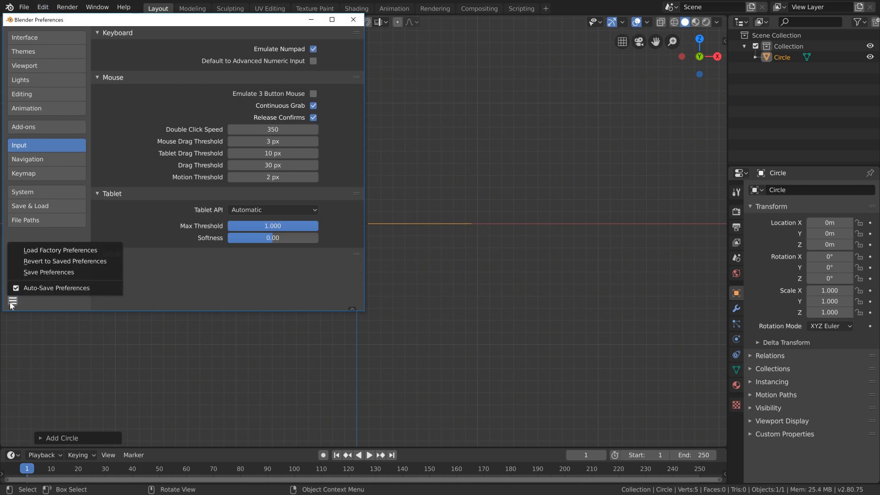
click(42, 273)
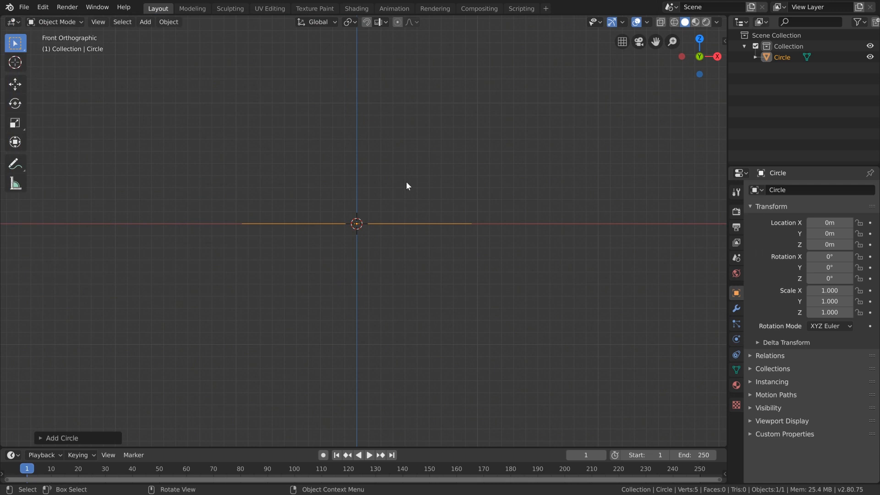
Step: Try out the numpad view shortcuts on the pentagon and return to the front orthographic view with room above it
key(KP_2)
key(KP_3)
key(KP_4)
key(KP_1)
key(KP_1)
key(KP_1)
middle_drag(444, 212, 452, 223)
key(KP_1)
scroll(474, 224, down, 5)
shift+middle_drag(436, 224, 450, 274)
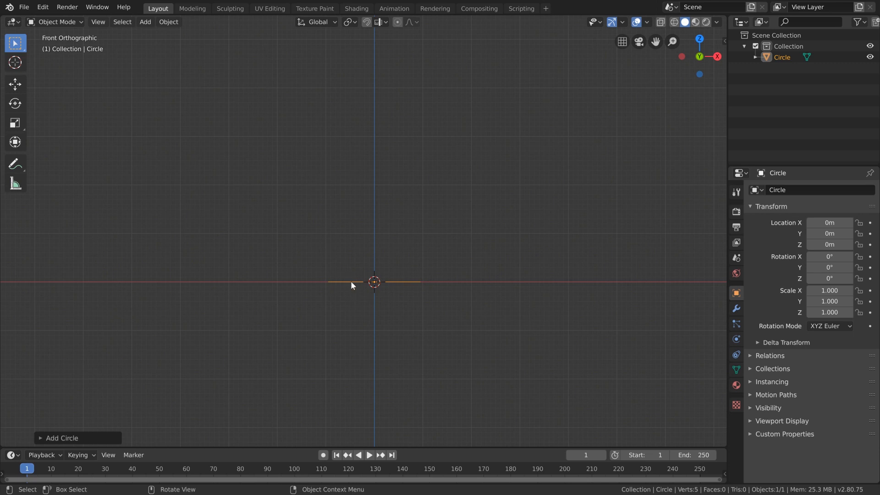
Step: Check the rocket body's profile in the rocket_model.png reference image and put the image away
scroll(441, 364, up, 3)
shift+middle_drag(491, 356, 478, 336)
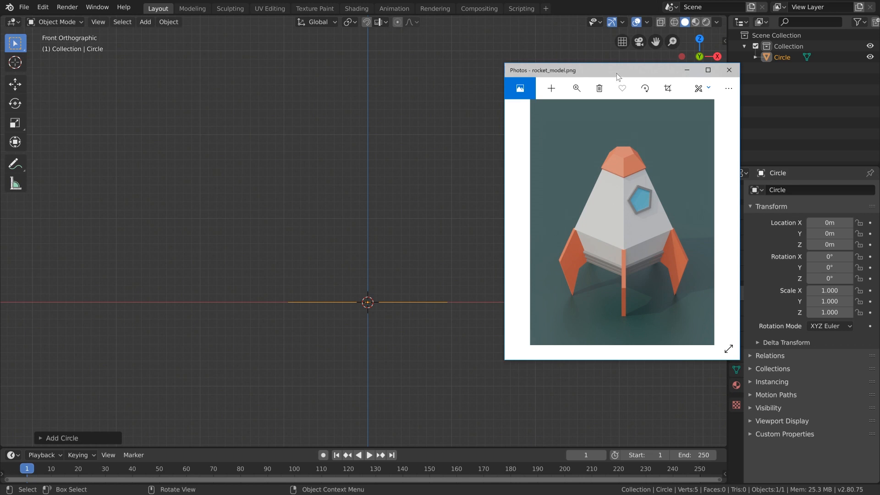
click(687, 69)
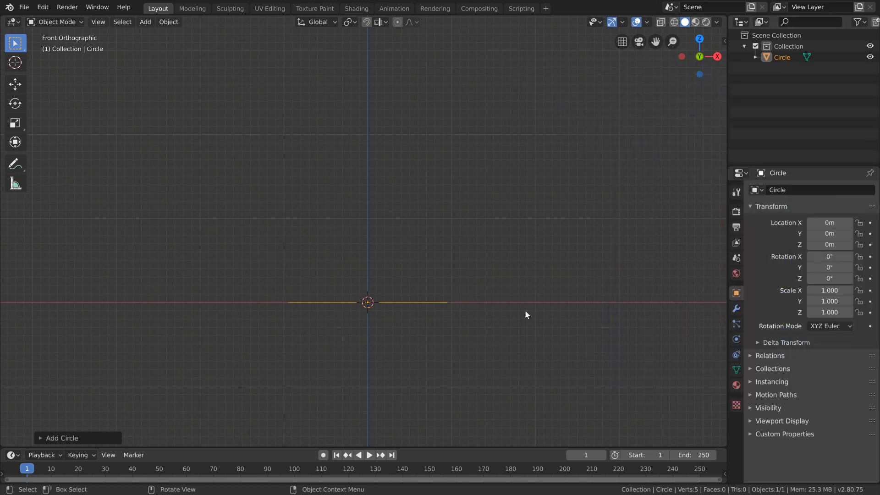
Step: Extrude the whole pentagon upward along Z by about 1 m in Edit Mode
key(Tab)
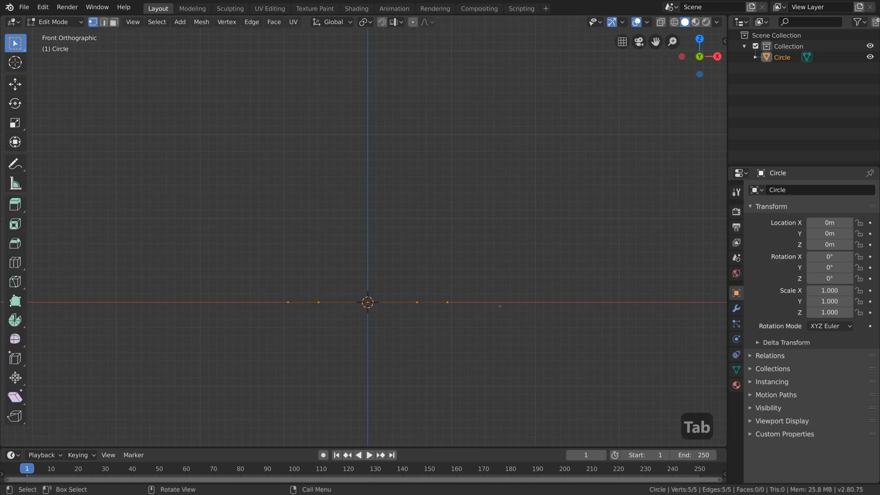
key(e)
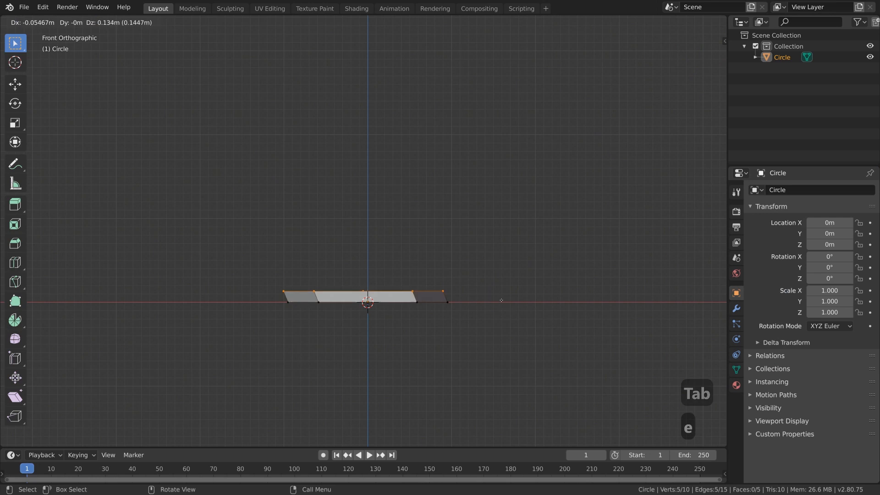
key(z)
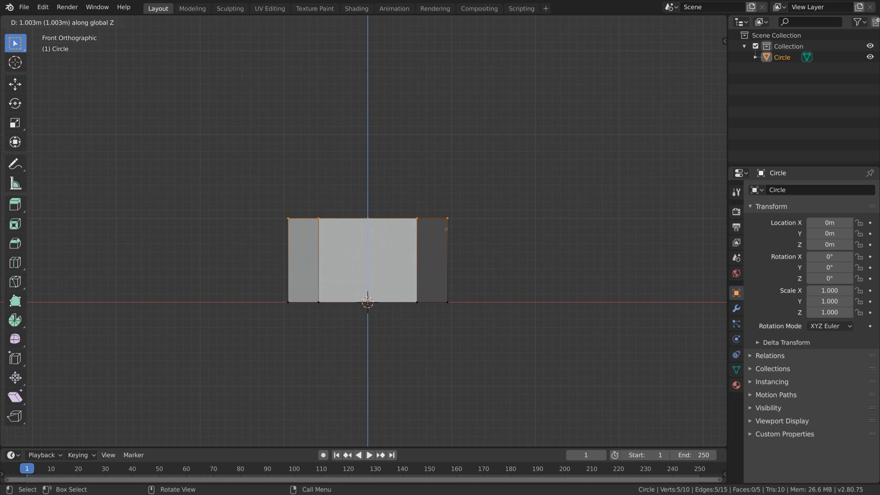
click(446, 228)
Step: Scale the extruded top loop up to about 1.3 times in front view so the base section flares outward
scroll(473, 296, down, 5)
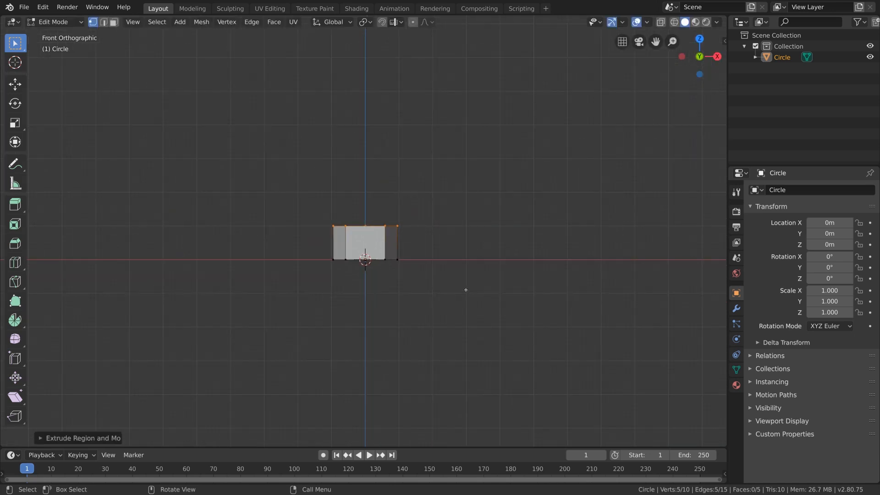
middle_drag(434, 255, 381, 296)
scroll(437, 317, up, 3)
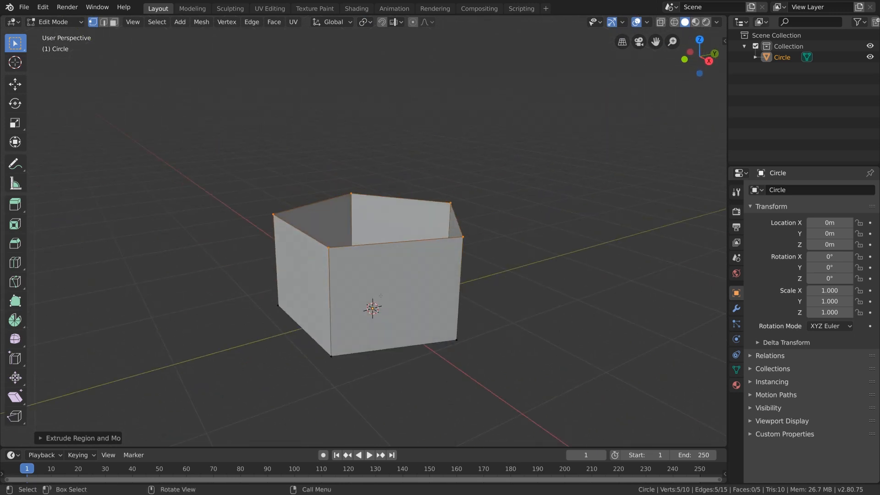
key(1)
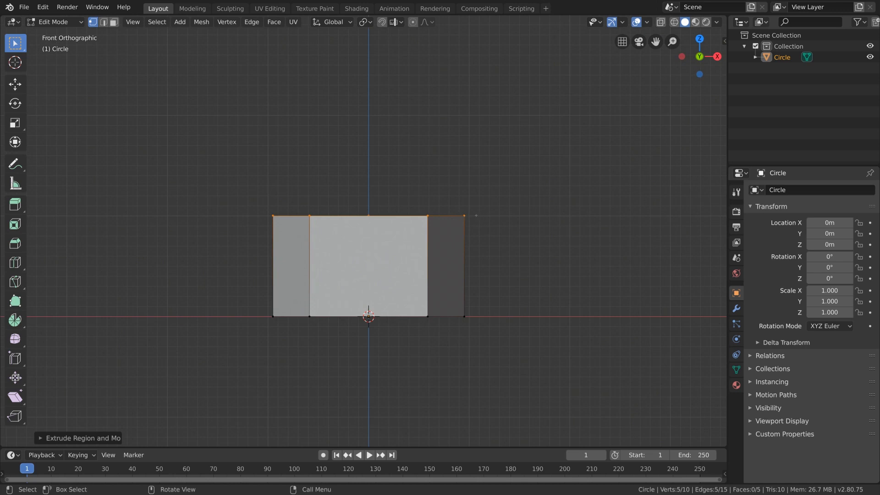
scroll(527, 236, up, 2)
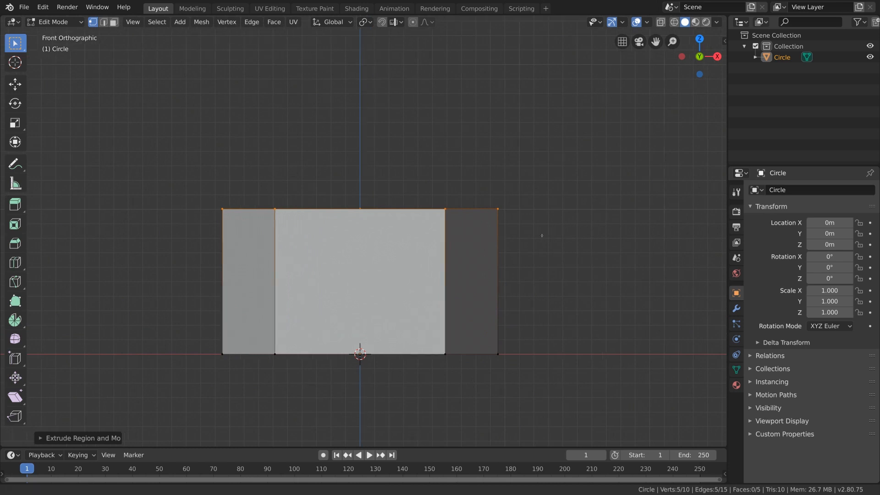
shift+middle_drag(541, 238, 381, 244)
key(s)
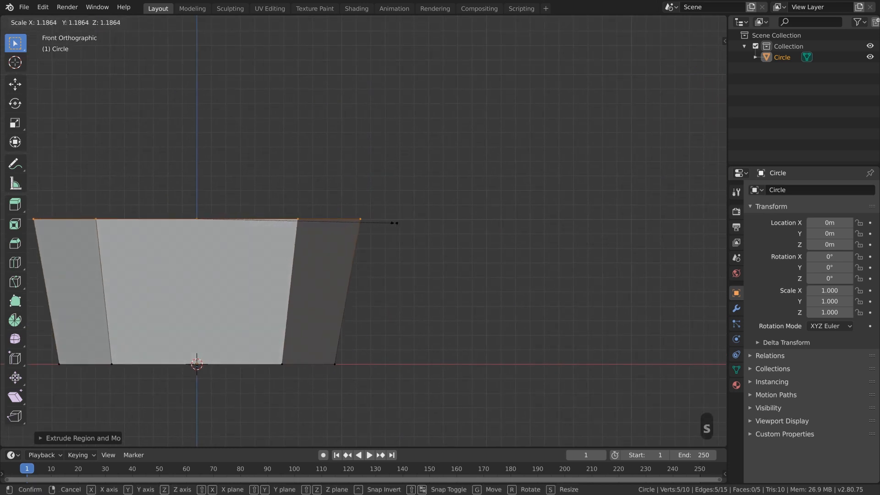
click(418, 224)
Step: Compare the flared base section with the lower rocket body in the rocket_model.png reference image
scroll(407, 284, down, 2)
shift+middle_drag(407, 285, 532, 290)
scroll(519, 310, down, 2)
shift+middle_drag(447, 295, 457, 306)
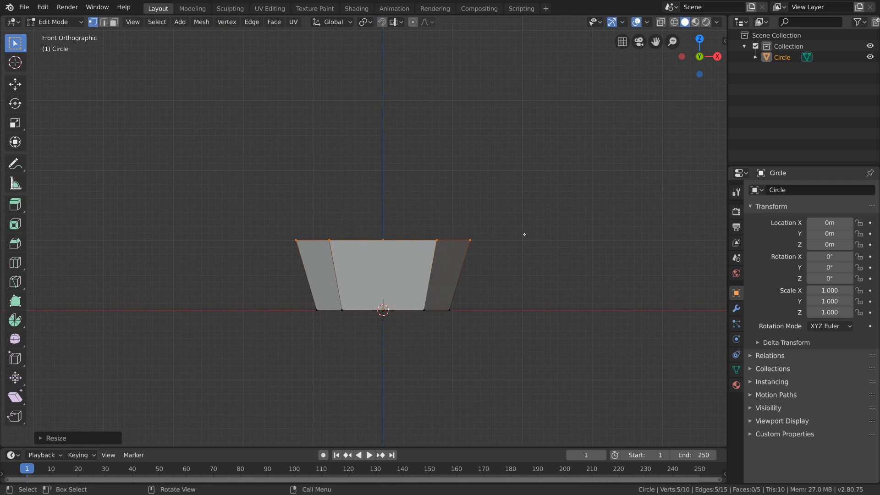
drag(879, 64, 512, 73)
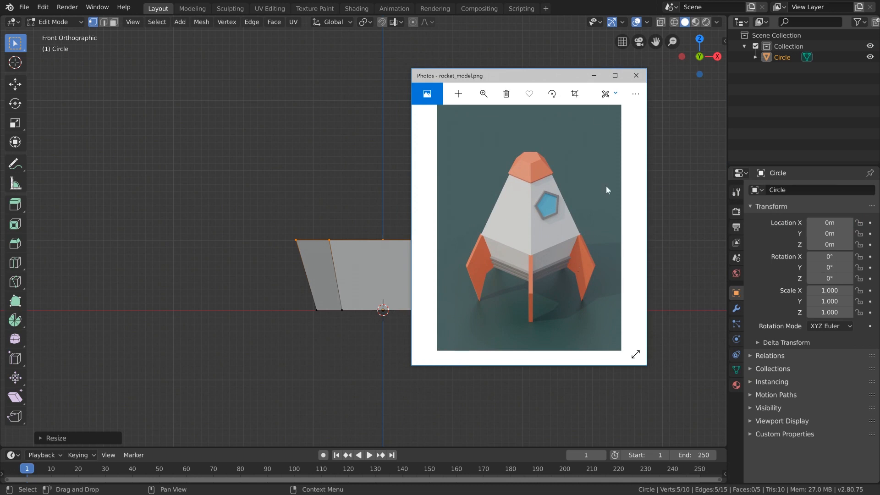
drag(543, 76, 879, 78)
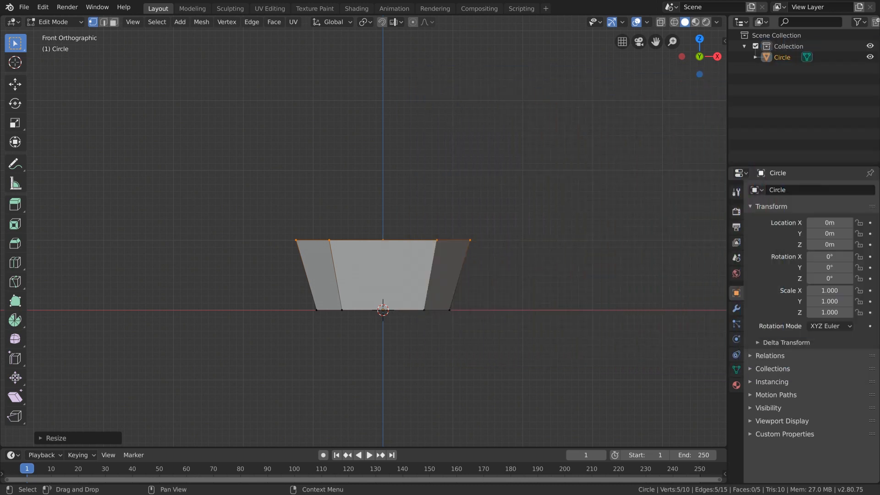
drag(879, 48, 698, 80)
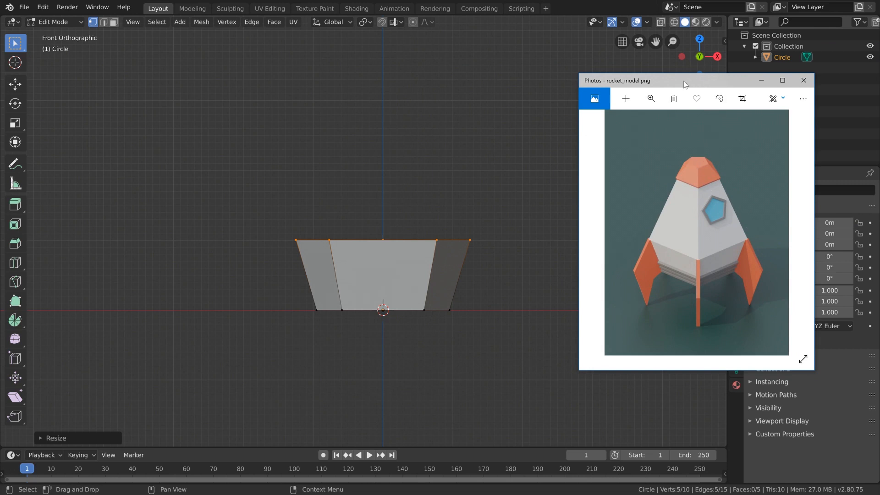
drag(687, 79, 692, 79)
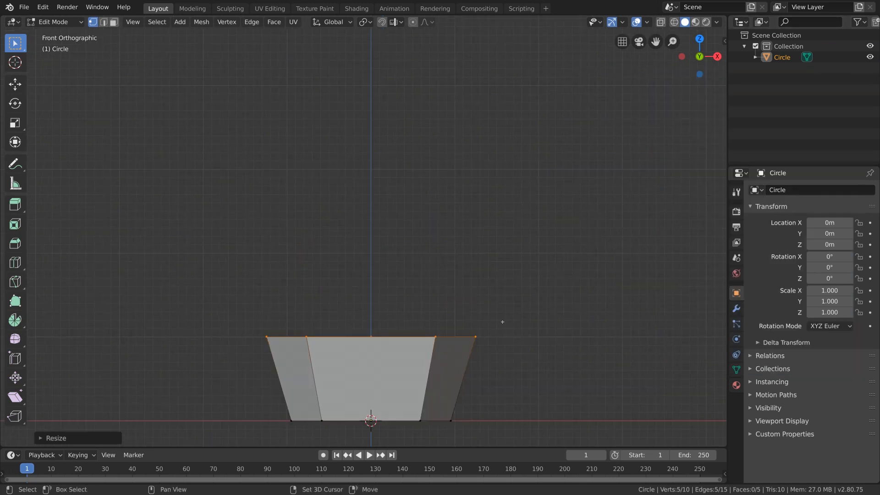
Step: Extrude the top loop of the base section upward along Z by about 1.7 m for the main body
shift+middle_drag(503, 322, 504, 294)
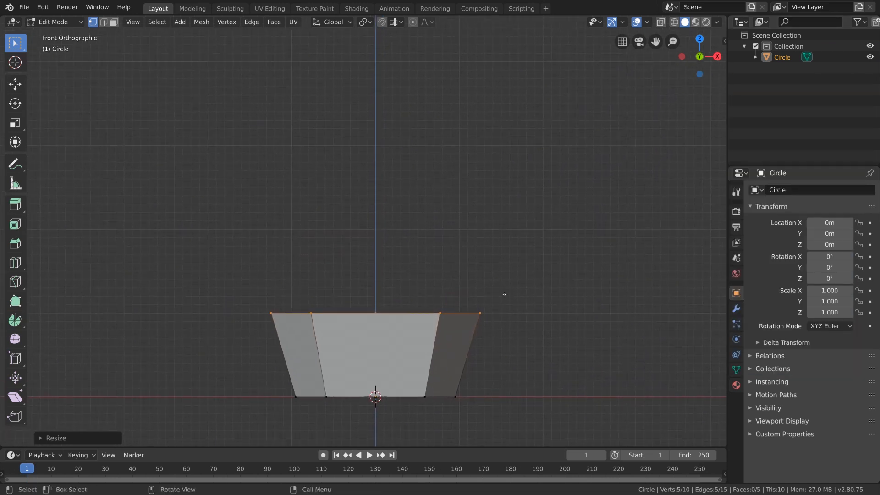
key(e)
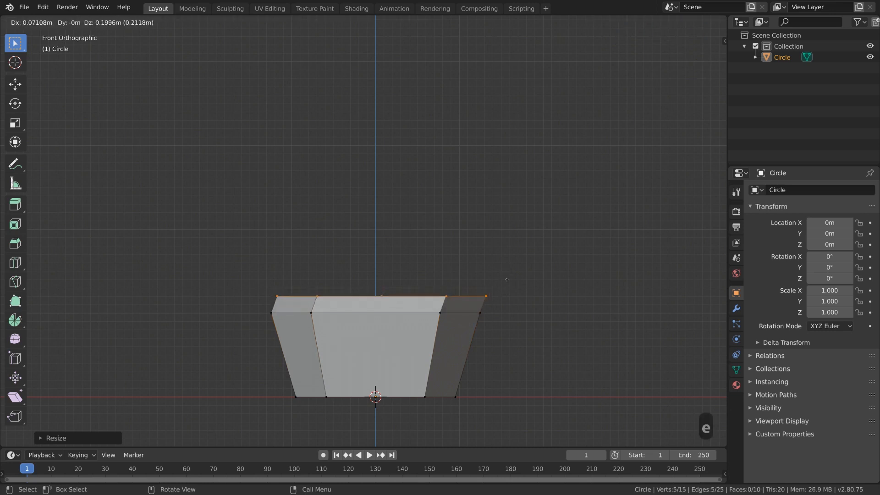
key(z)
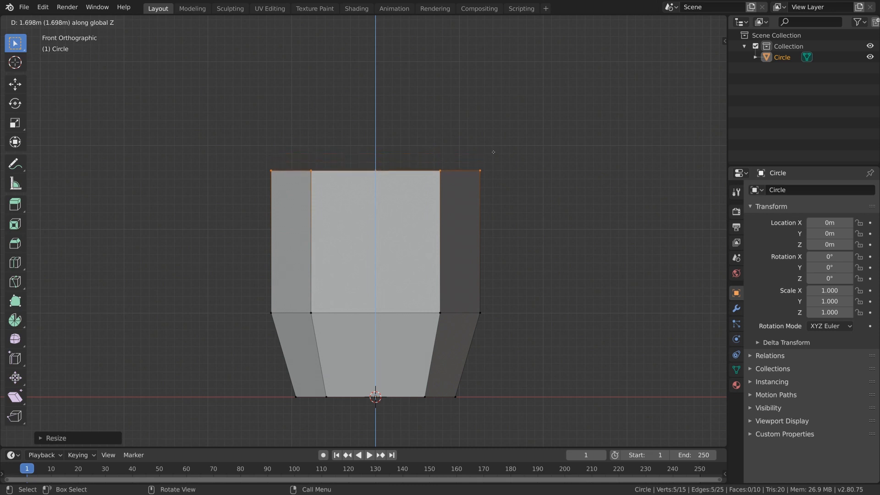
click(493, 152)
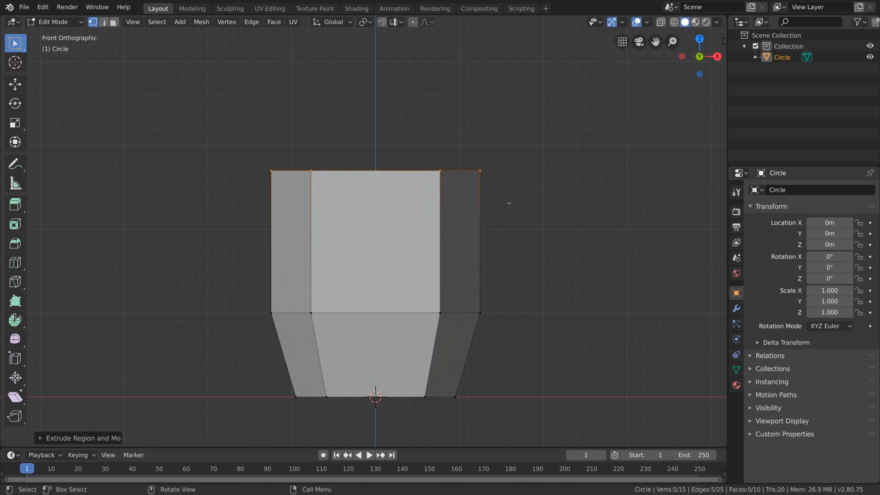
Step: Scale the main body's top loop down to about 0.4 so the body tapers upward
shift+middle_drag(509, 203, 484, 178)
scroll(491, 223, up, 1)
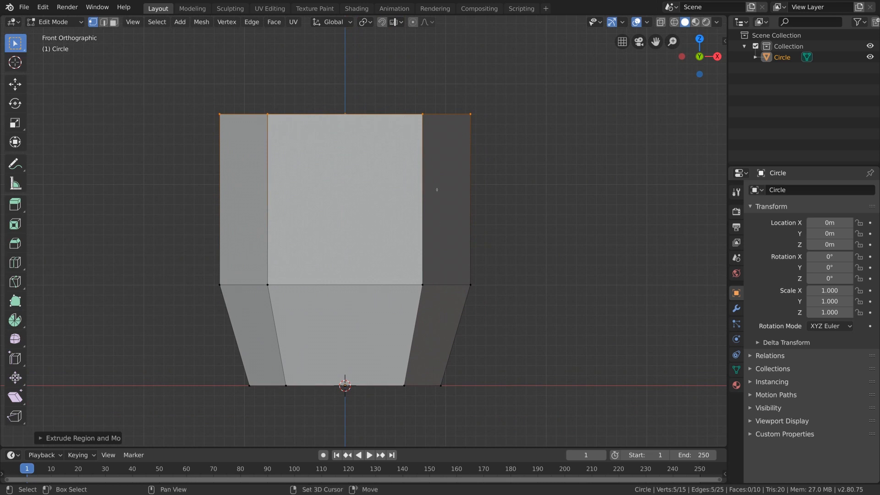
shift+middle_drag(486, 154, 499, 216)
key(s)
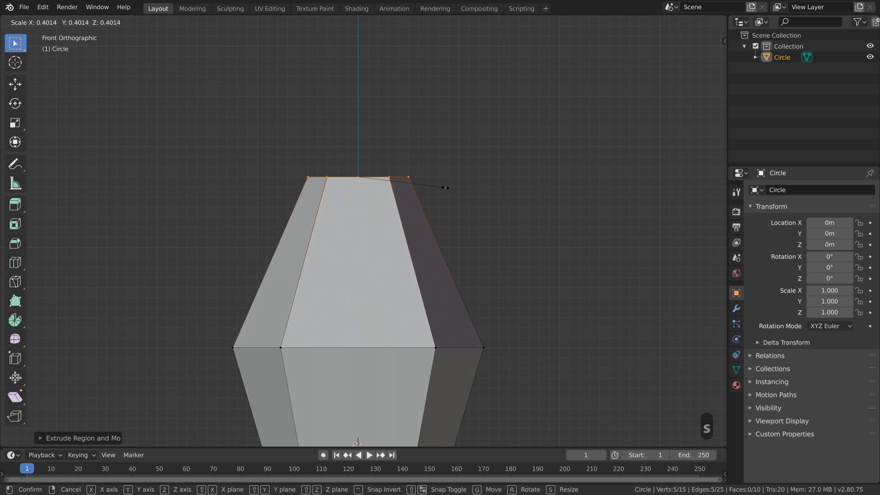
click(440, 187)
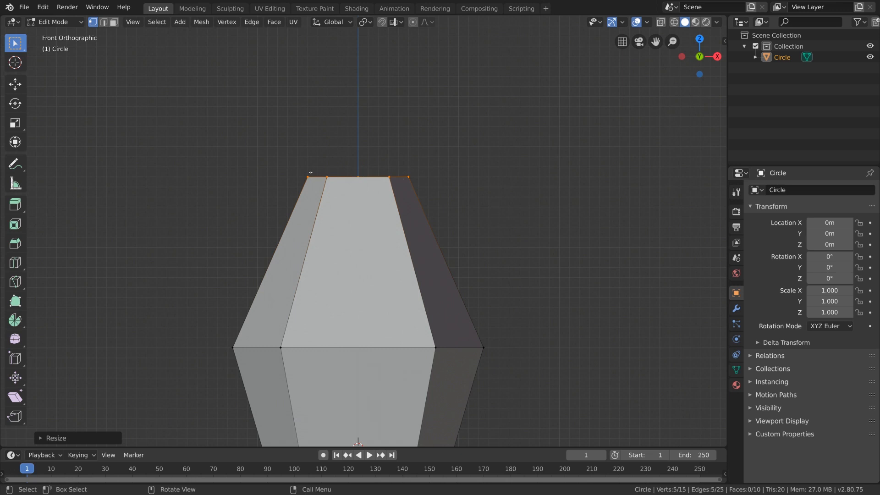
Step: Extrude the top loop of the main body upward along Z by about 0.3 m for the nose section
scroll(311, 172, down, 3)
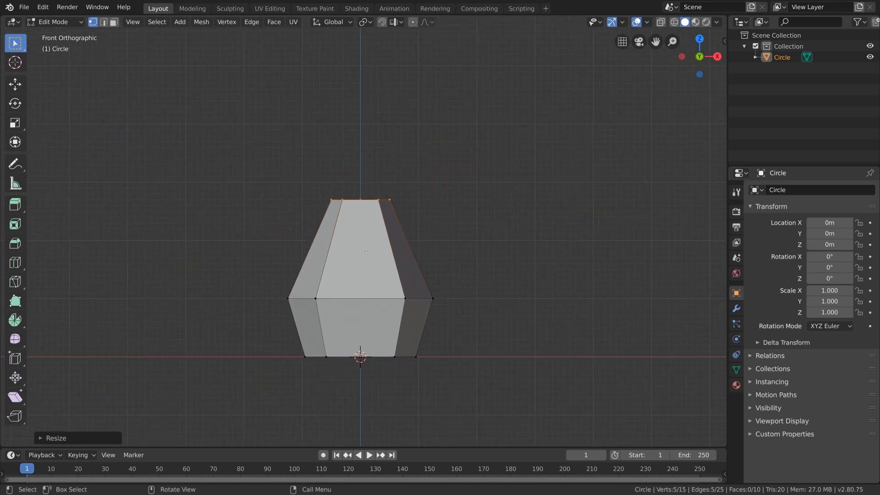
shift+middle_drag(407, 243, 418, 253)
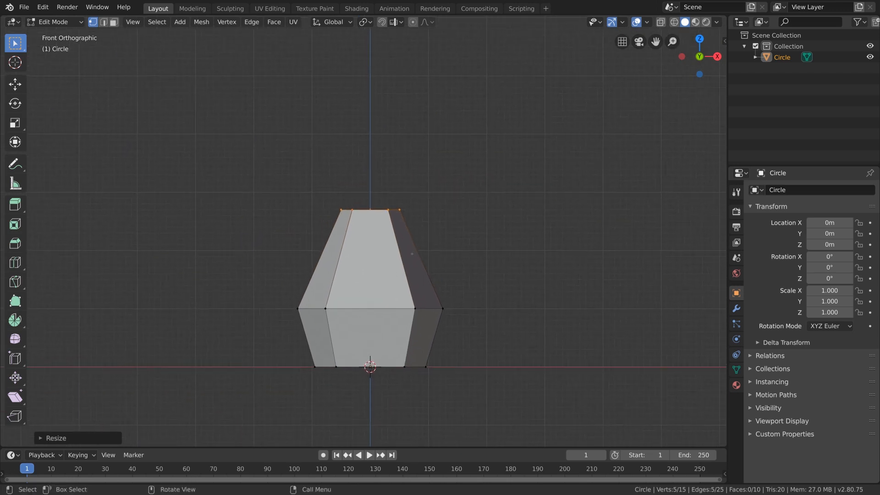
scroll(411, 254, up, 3)
shift+scroll(434, 245, up, 2)
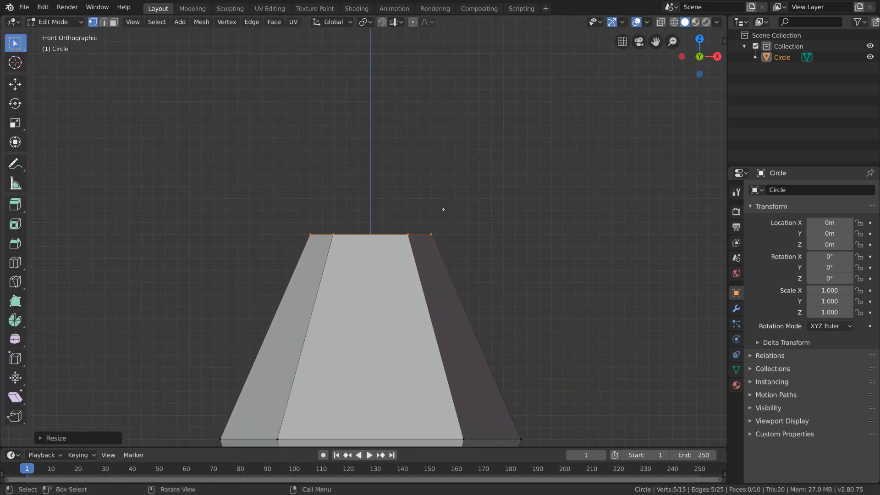
key(e)
key(z)
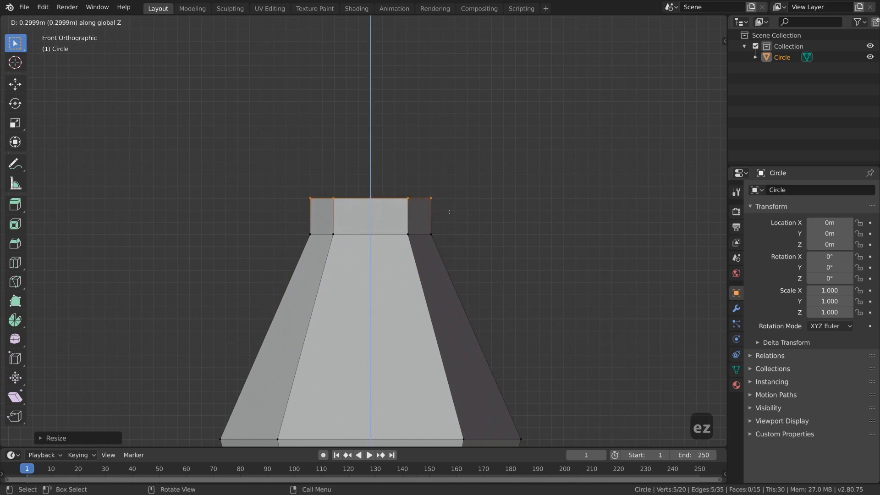
click(450, 211)
scroll(447, 214, down, 5)
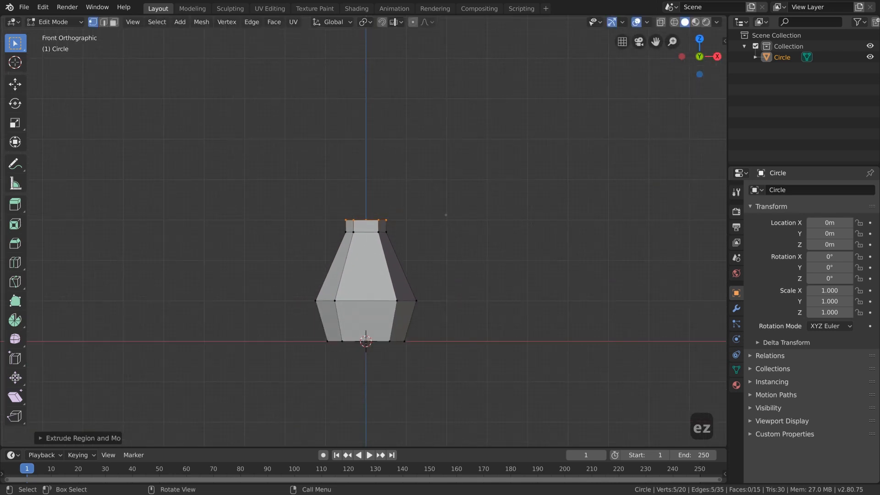
Step: Scale the nose section's top loop down to about half its width so the tip tapers inward
scroll(410, 218, up, 8)
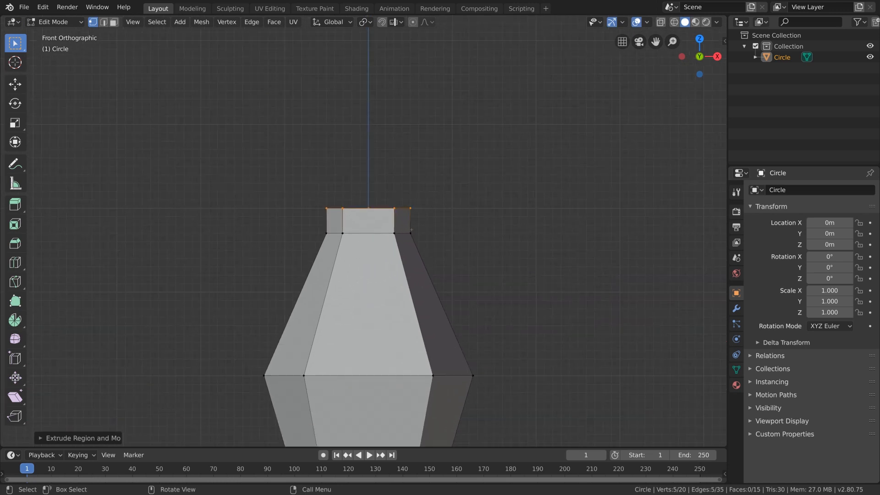
key(s)
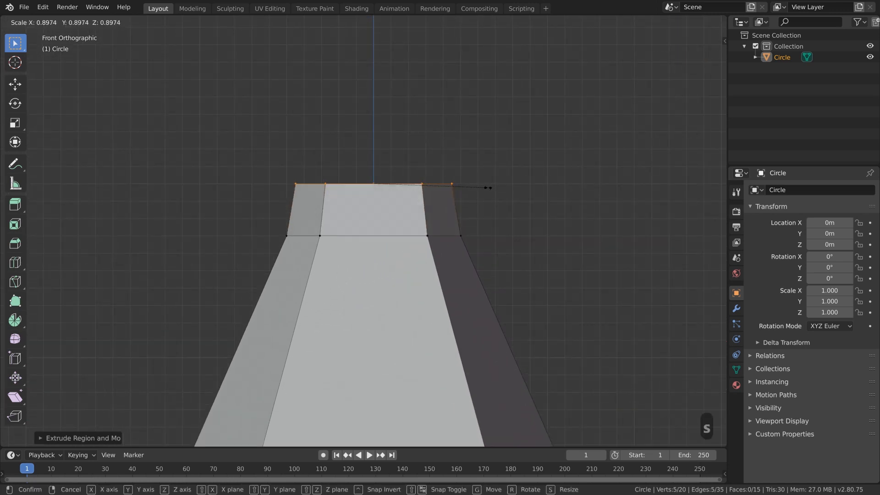
click(435, 186)
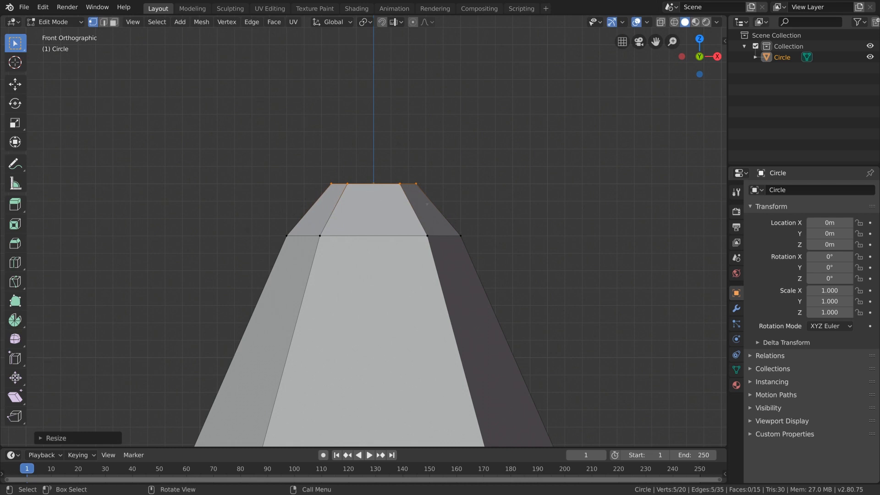
scroll(426, 202, down, 5)
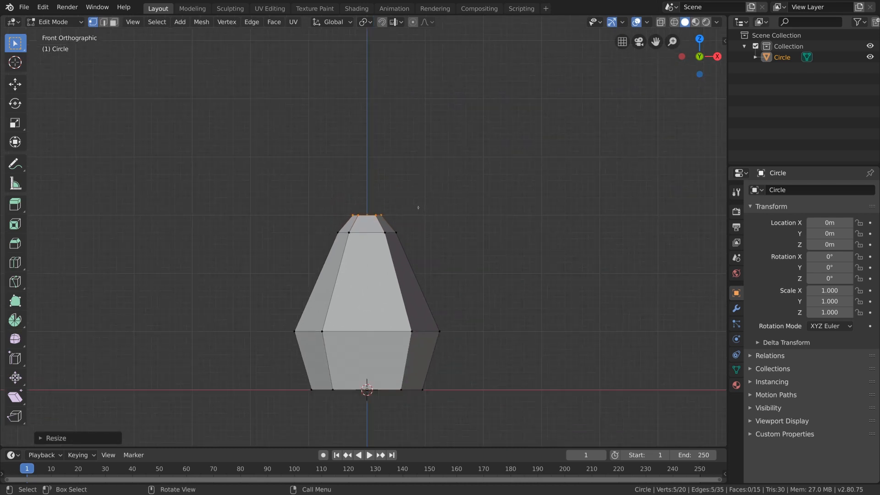
Step: Compare the tapered nose and overall body profile with the rocket_model.png reference image
shift+middle_drag(441, 289, 466, 209)
drag(879, 69, 568, 106)
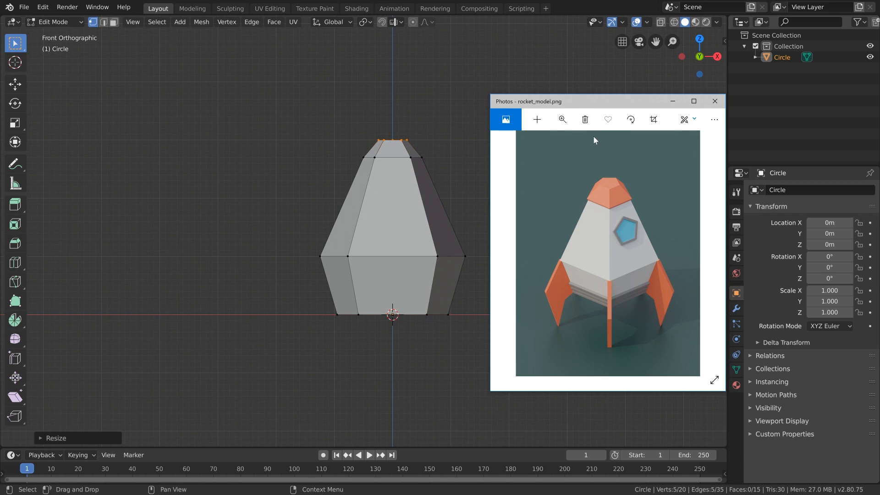
drag(591, 100, 879, 94)
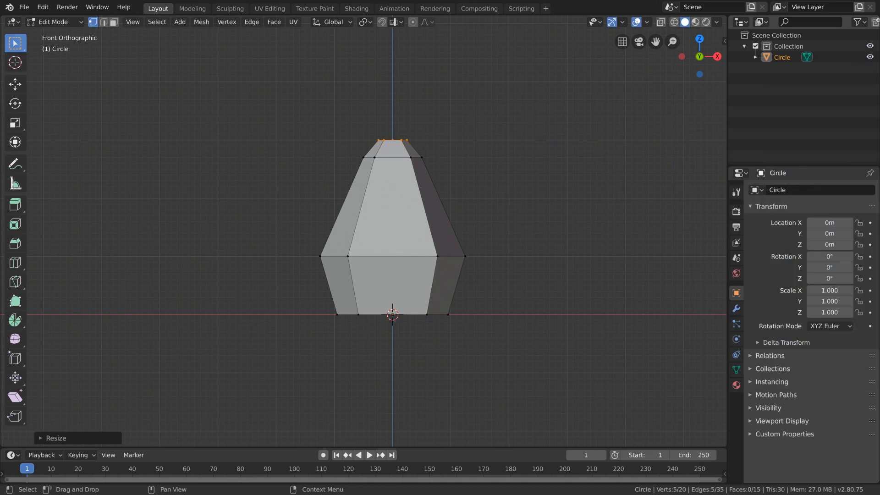
Step: Fill the open pentagonal hole at the top of the nose with a face
middle_drag(485, 113, 434, 195)
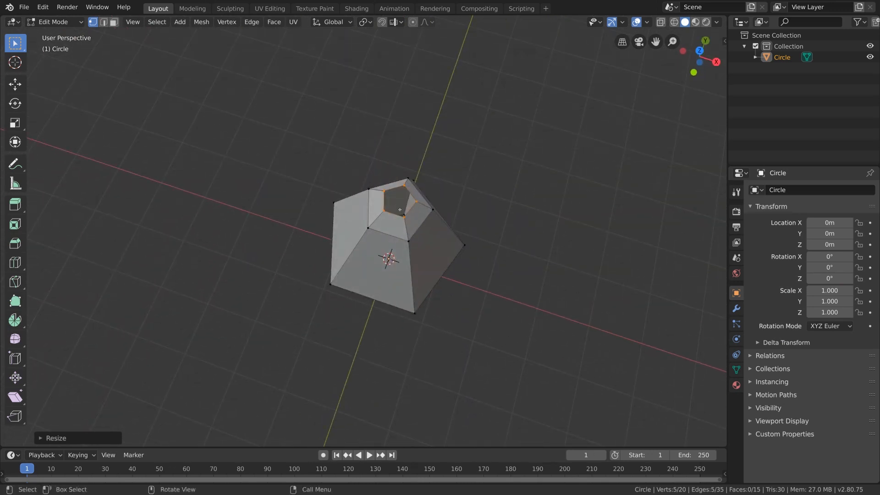
middle_drag(446, 209, 455, 188)
scroll(455, 227, up, 1)
scroll(506, 255, up, 2)
scroll(455, 224, up, 2)
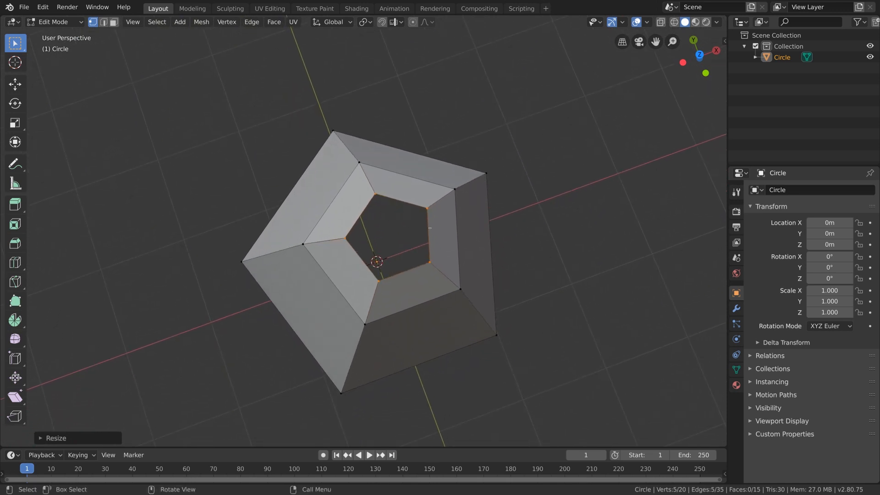
scroll(430, 228, up, 3)
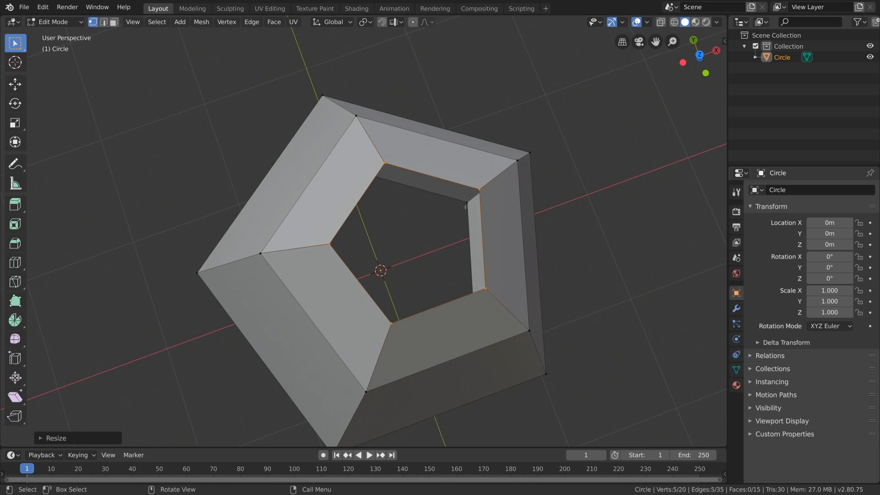
key(f)
Step: Select the five vertices around the open underside of the rocket body and fill them with a face
middle_drag(511, 241, 498, 217)
middle_drag(383, 189, 403, 197)
scroll(403, 196, down, 3)
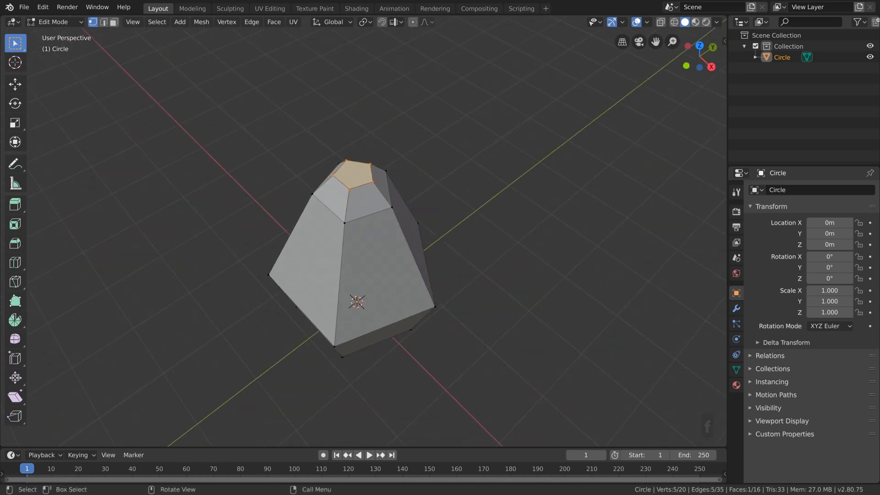
middle_drag(388, 316, 404, 249)
shift+click(448, 289)
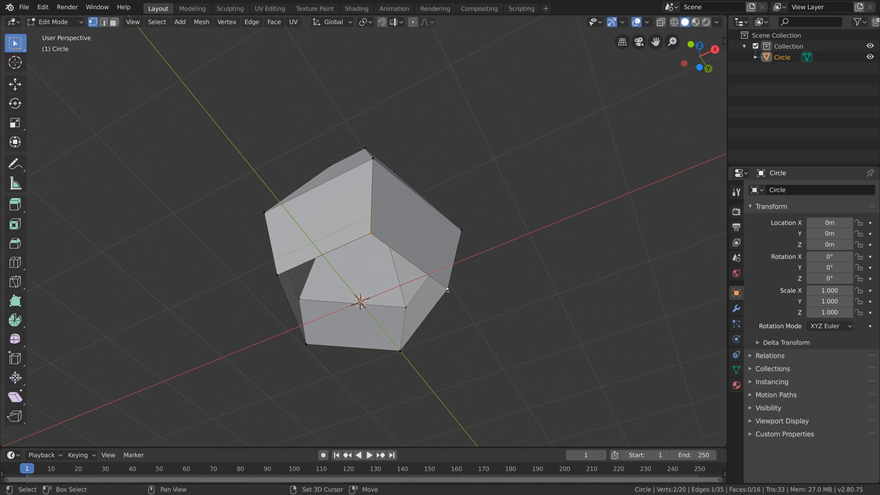
shift+click(276, 272)
key(f)
middle_drag(276, 271, 319, 232)
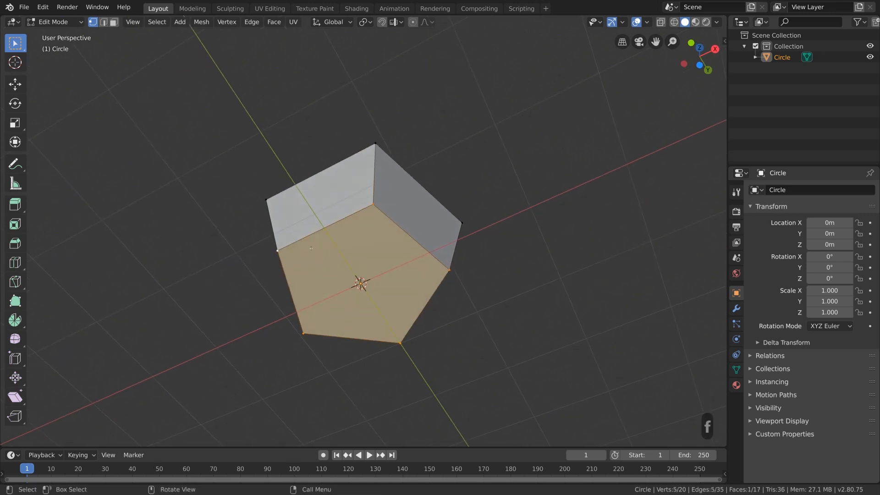
Step: Inspect the closed rocket body from the side and return to Object Mode
middle_drag(374, 257, 436, 291)
scroll(435, 305, up, 2)
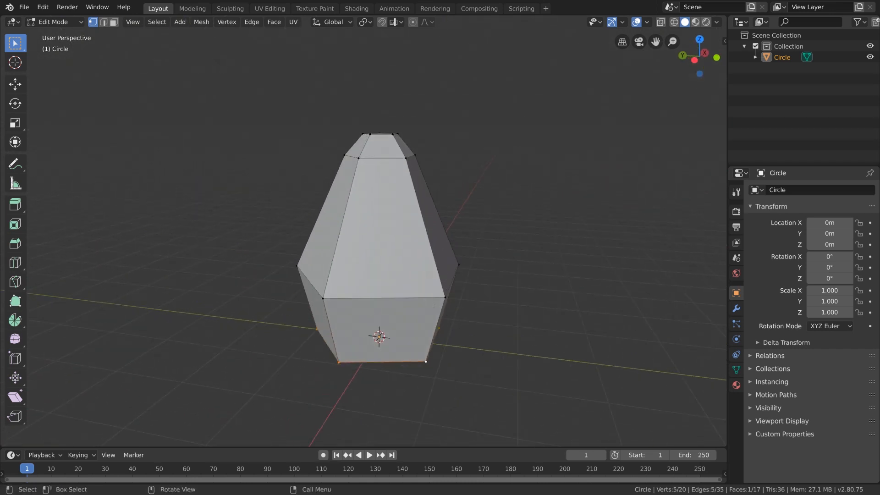
middle_drag(440, 290, 413, 292)
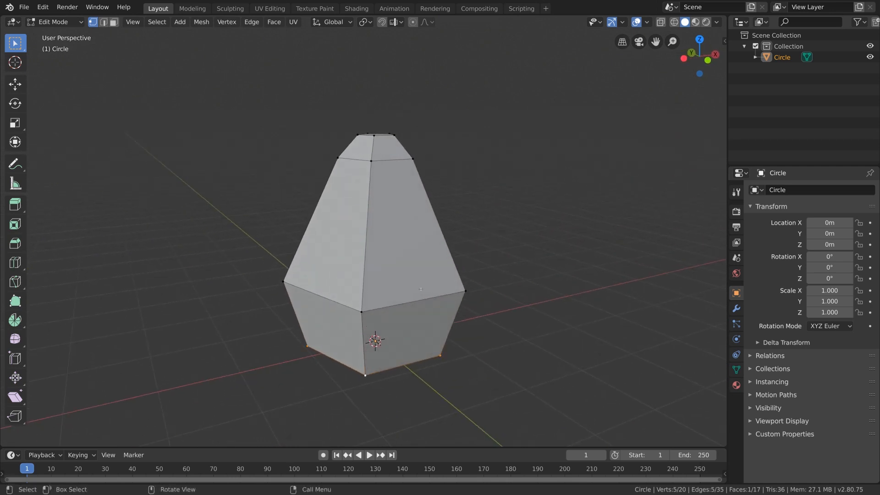
key(Tab)
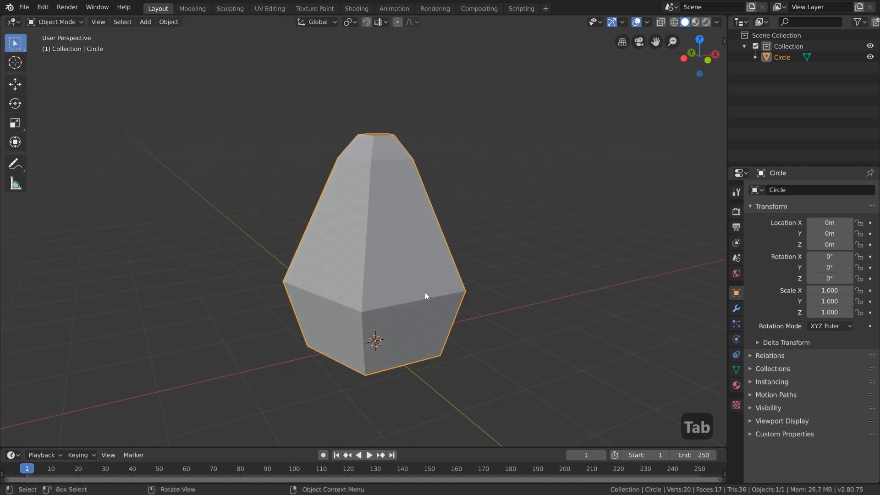
middle_drag(411, 290, 448, 293)
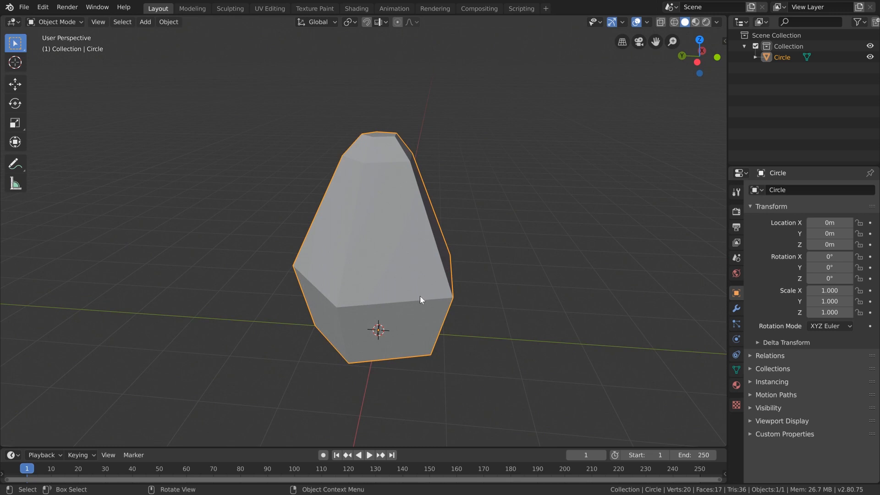
scroll(420, 296, down, 1)
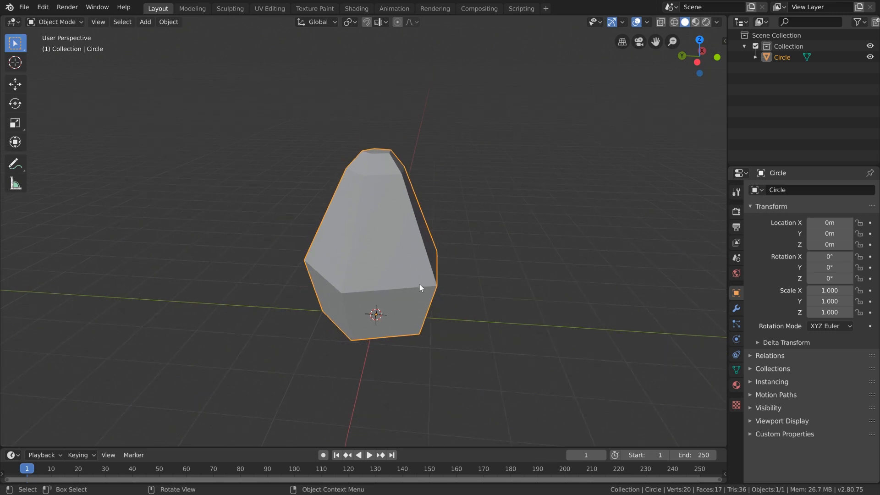
Step: Rename the Circle object to RocketFuselage and save the Blender file
double_click(782, 57)
text(RocketFuselage)
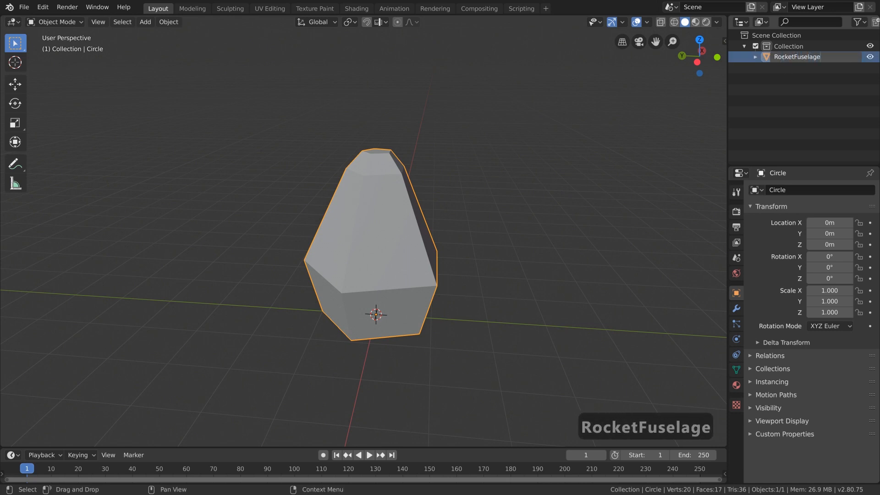
key(Return)
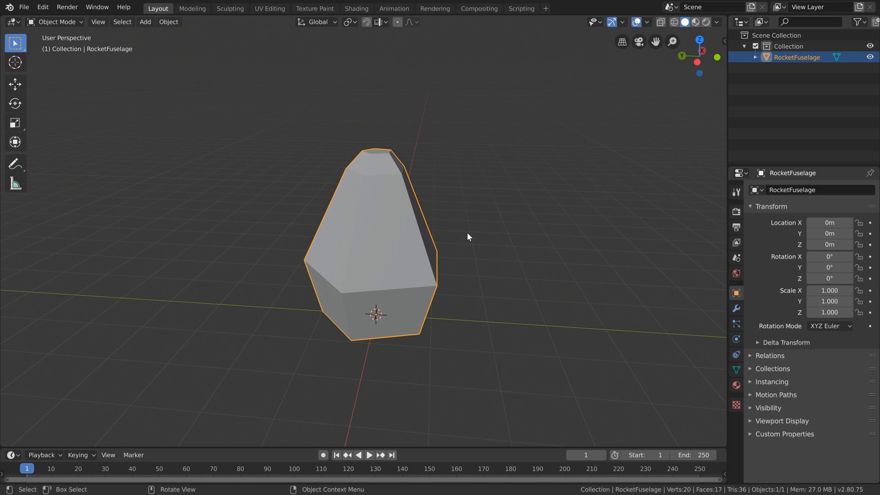
click(24, 7)
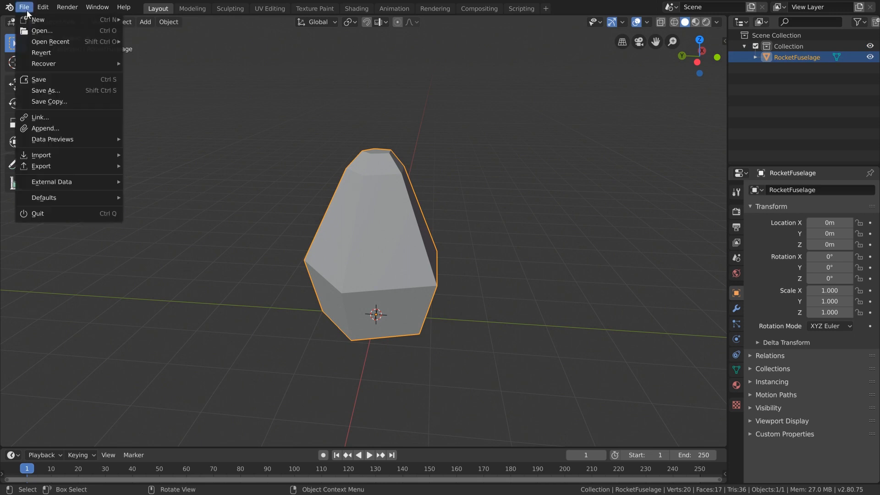
click(41, 79)
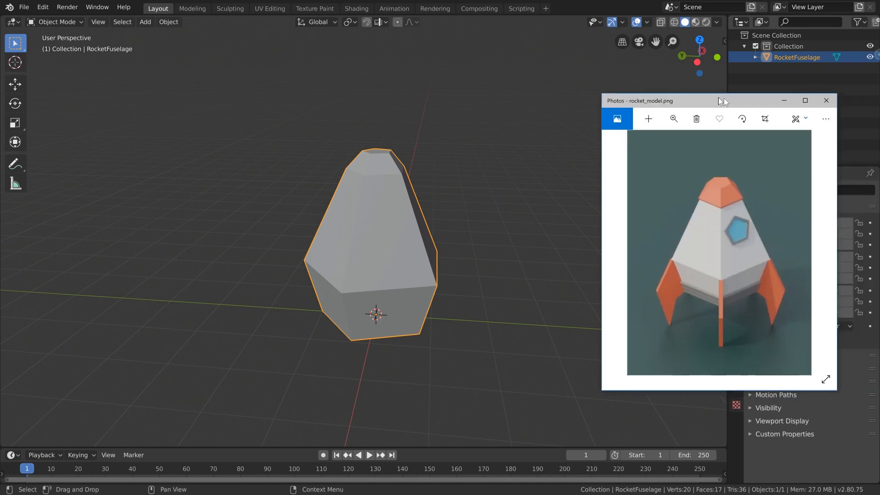
Step: Study the remaining rocket parts in the rocket_model.png reference image beside the fuselage
drag(719, 97, 596, 66)
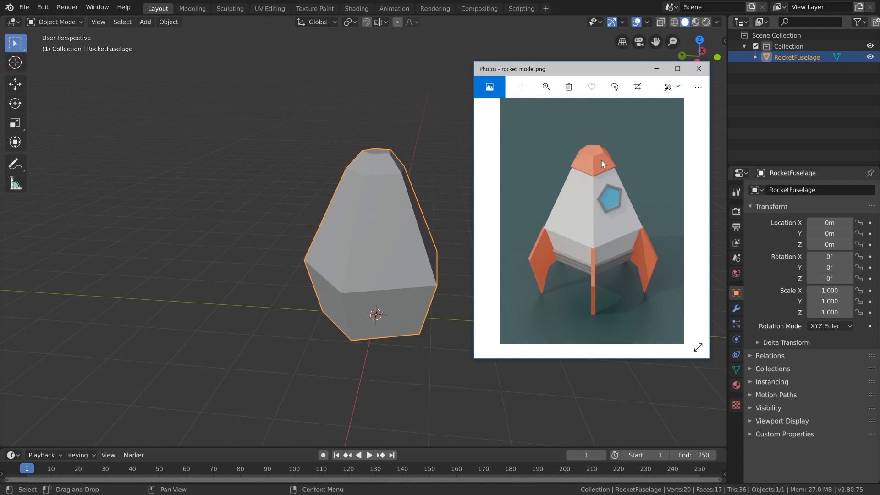
drag(569, 72, 879, 55)
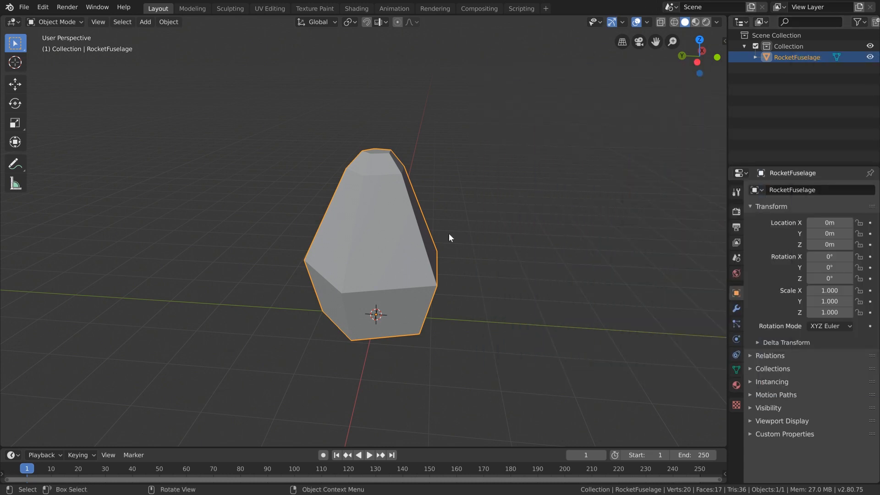
middle_drag(447, 298, 441, 271)
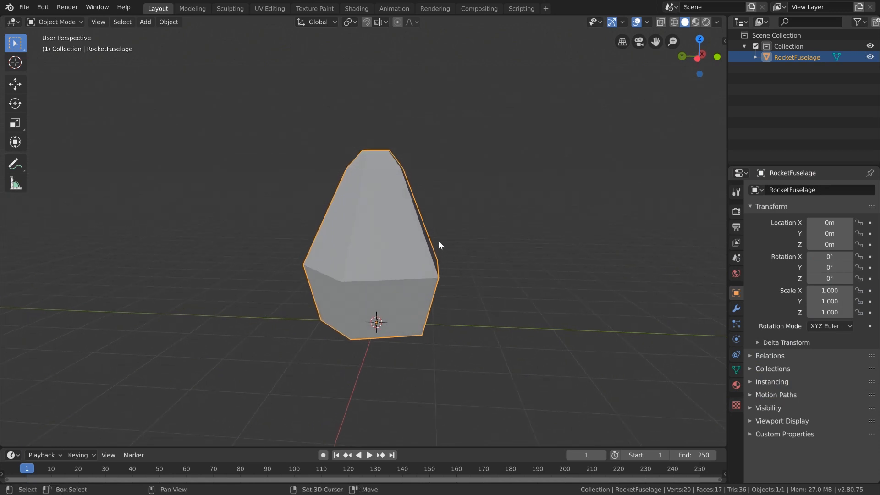
Step: Add a new mesh circle with 5 vertices and a 1 m radius at the base of the fuselage
key(shift+a)
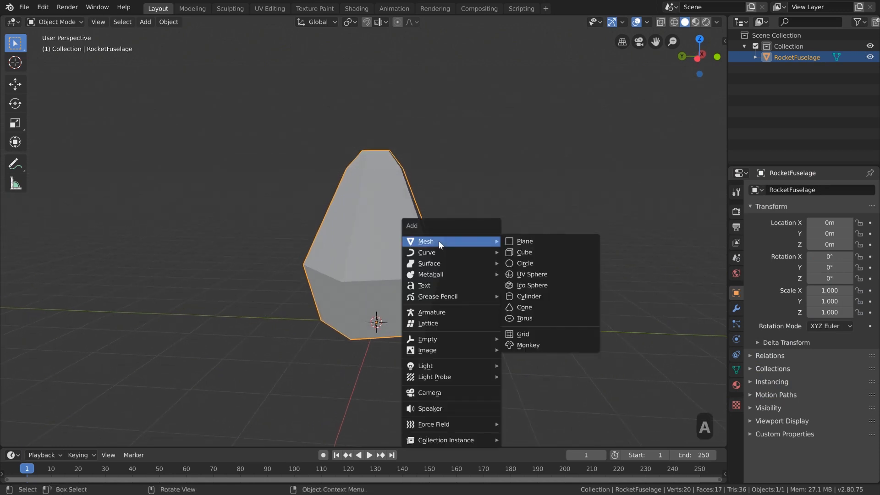
click(536, 263)
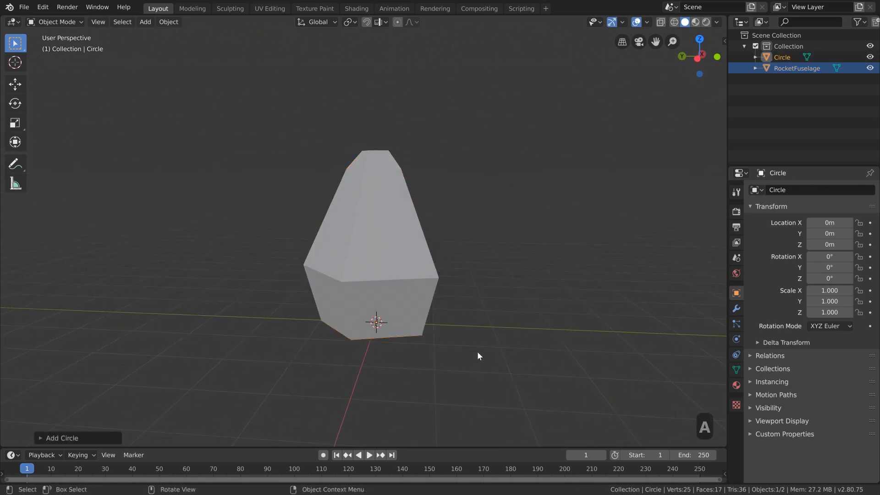
middle_drag(448, 366, 451, 322)
scroll(447, 334, up, 3)
scroll(353, 183, down, 3)
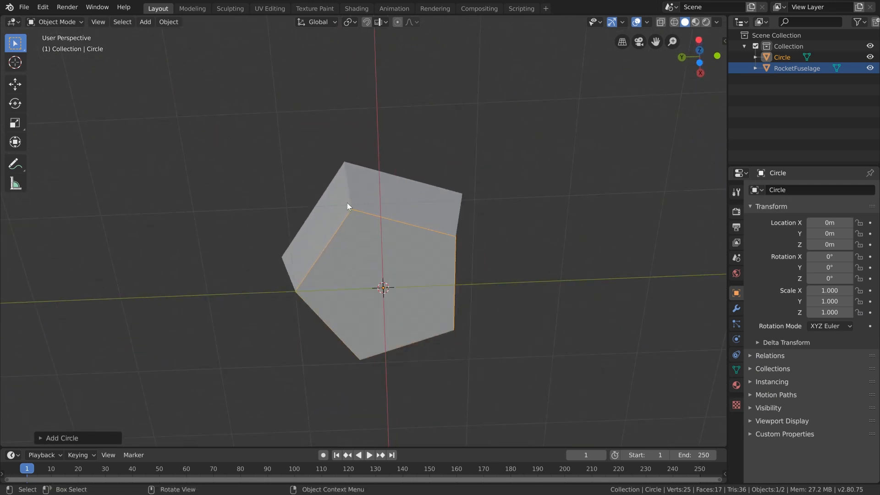
click(60, 438)
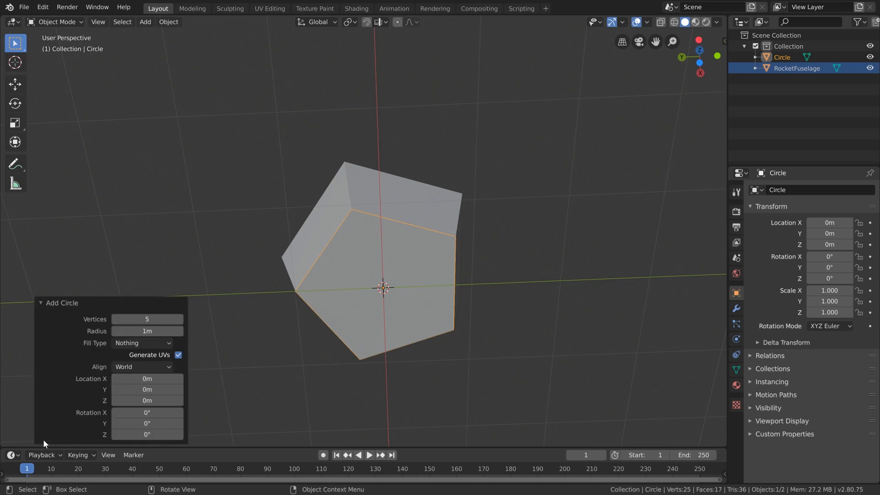
click(71, 303)
middle_drag(383, 243, 417, 211)
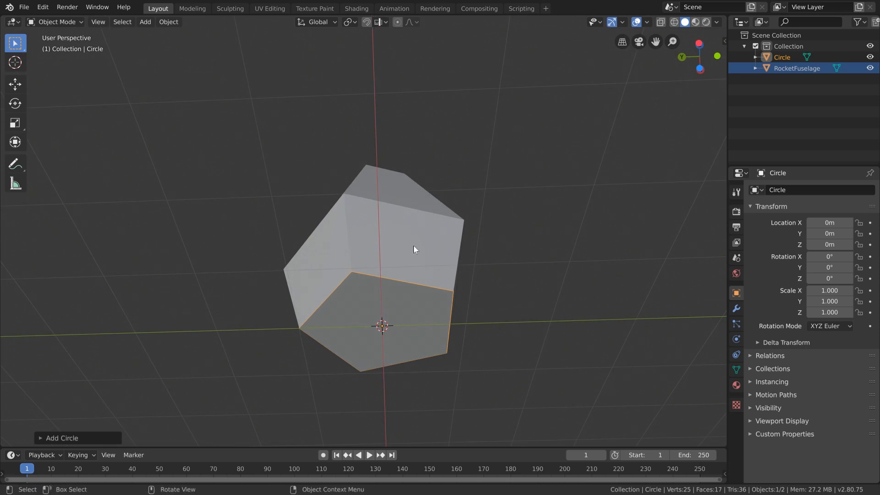
middle_drag(422, 171, 386, 208)
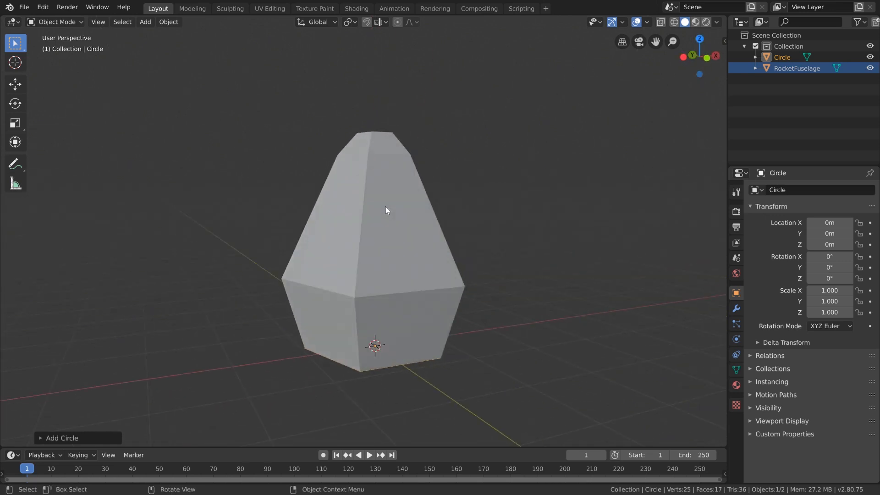
Step: Move the new circle straight up along Z to about 3.08 m, just above the fuselage tip
key(KP_1)
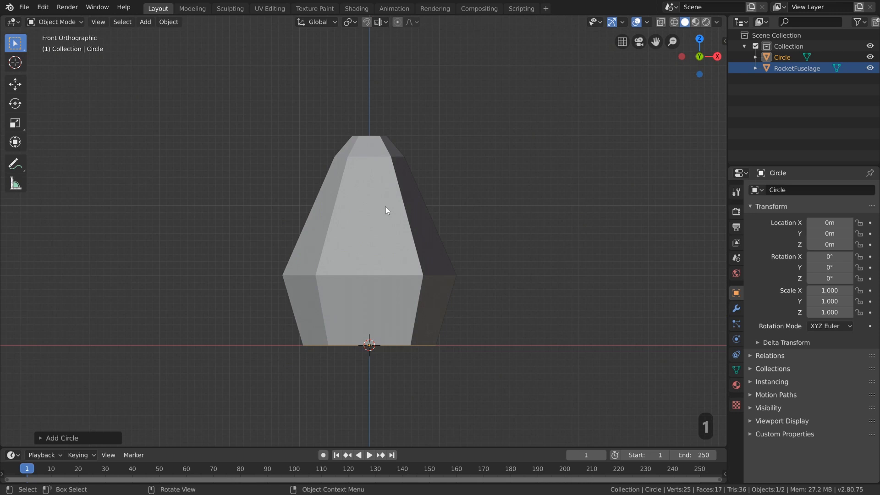
scroll(394, 203, up, 1)
shift+middle_drag(396, 228, 387, 272)
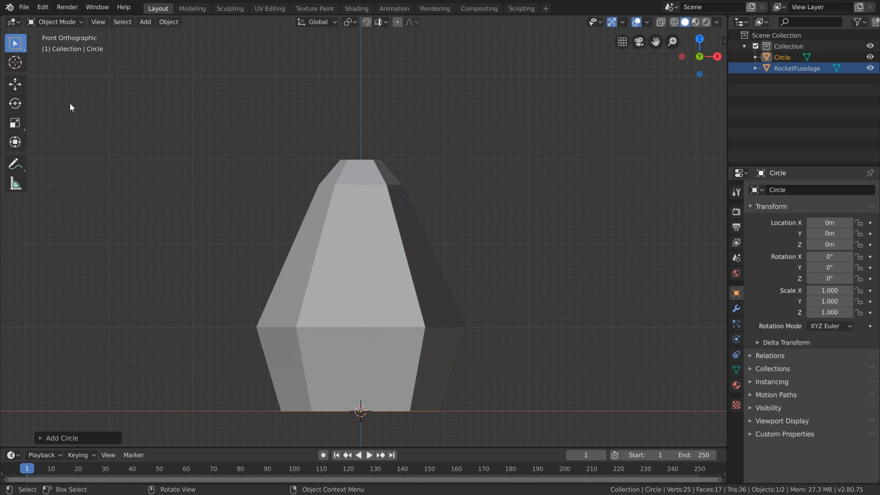
click(11, 82)
drag(362, 367, 394, 107)
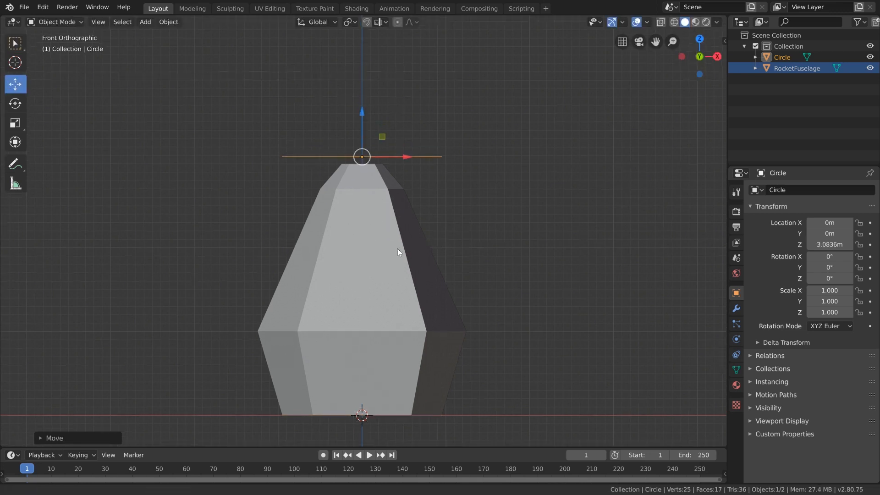
Step: Lower the circle along Z to about 3.04 m, leaving a small gap above the fuselage's top face
shift+middle_drag(397, 249, 388, 304)
scroll(387, 293, up, 8)
shift+middle_drag(351, 255, 482, 287)
scroll(439, 226, down, 3)
scroll(439, 229, up, 8)
scroll(439, 227, down, 4)
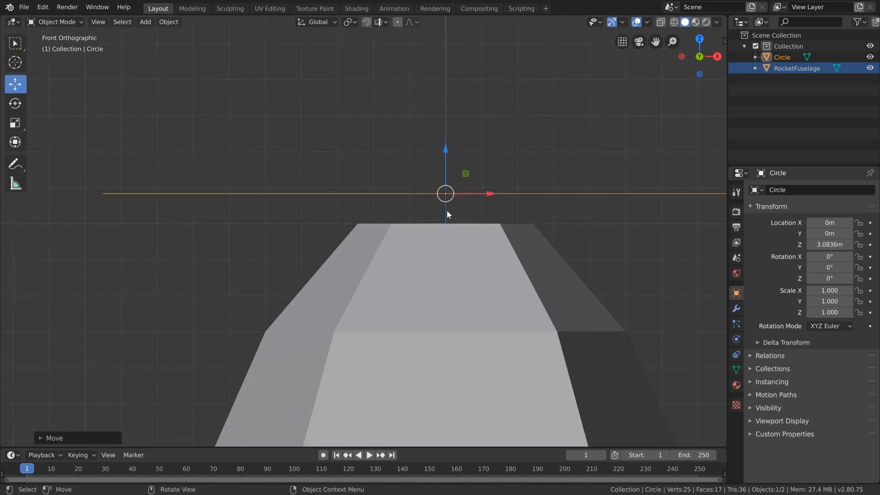
scroll(436, 219, up, 4)
shift+middle_drag(448, 222, 378, 237)
drag(496, 111, 495, 148)
scroll(501, 210, down, 9)
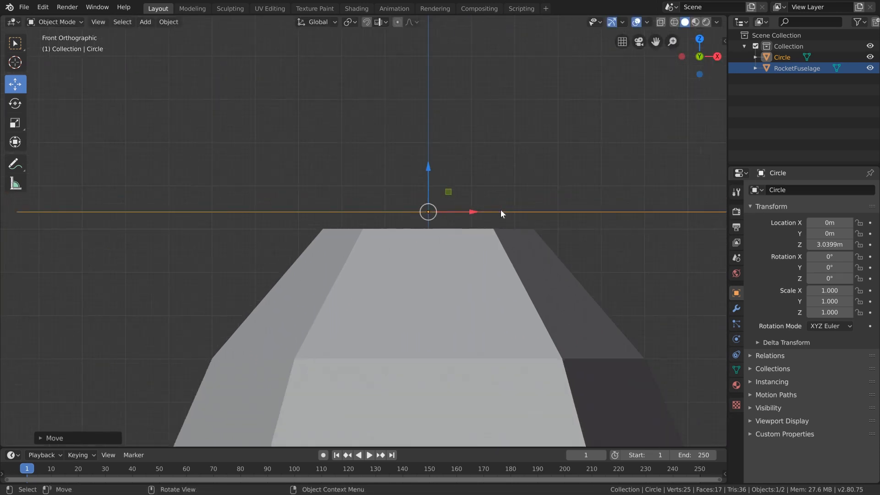
Step: Scale the circle down uniformly to about 0.274 so it slightly overhangs the fuselage's top face
scroll(430, 229, up, 3)
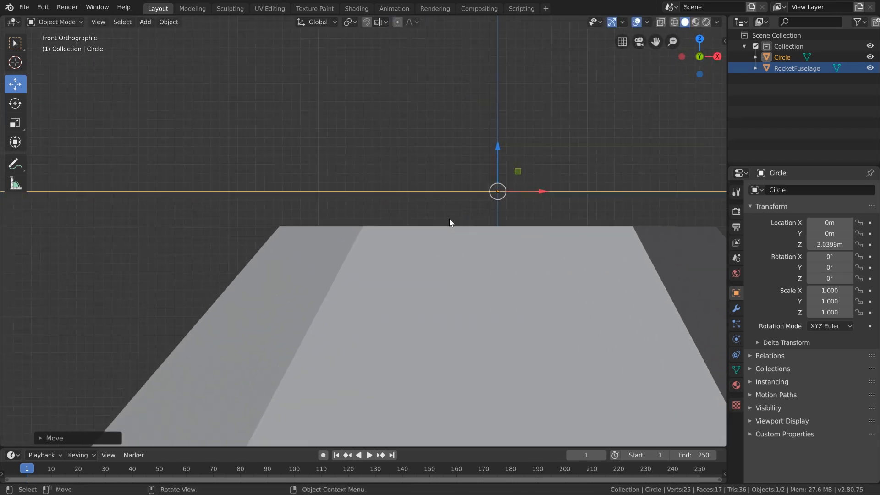
scroll(365, 243, down, 2)
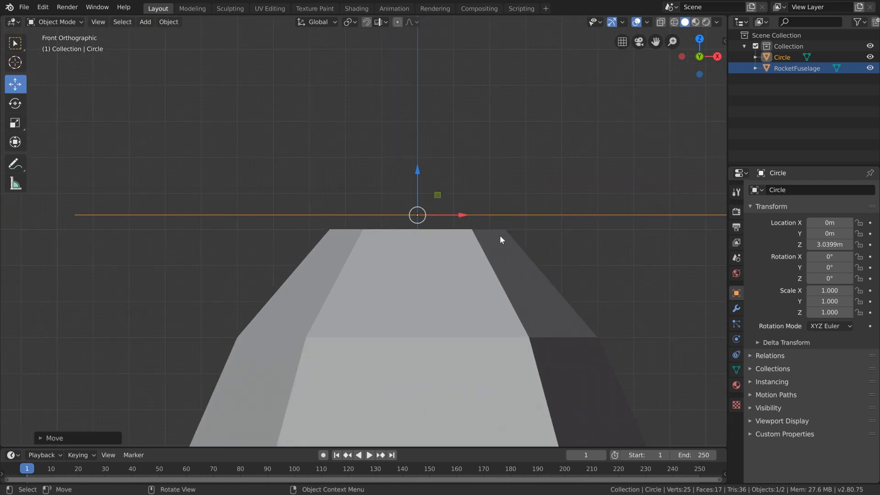
shift+middle_drag(513, 248, 354, 242)
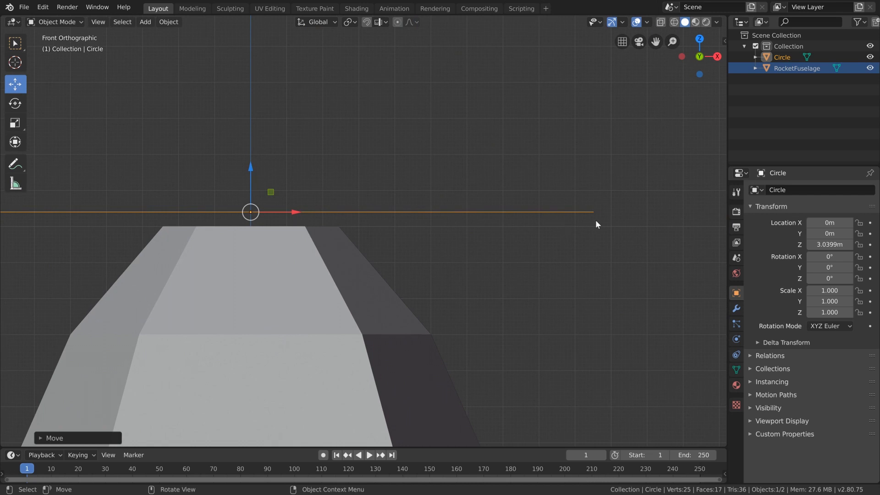
key(s)
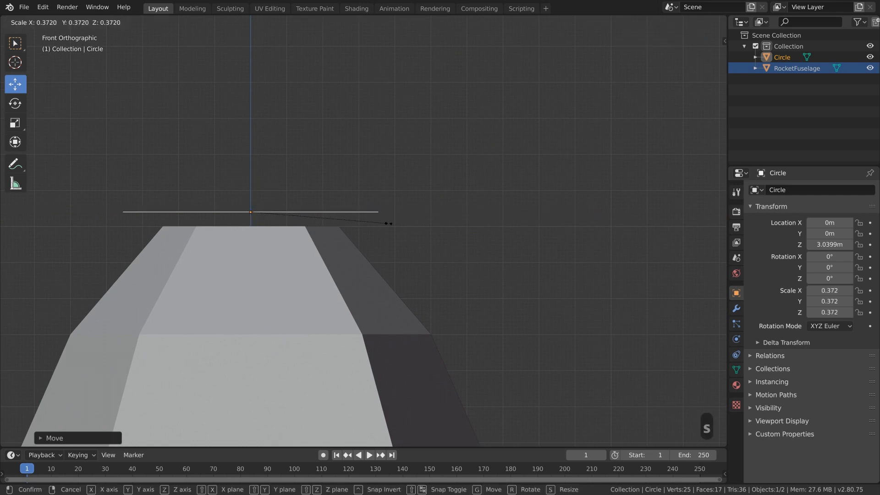
click(388, 223)
scroll(387, 223, up, 3)
shift+middle_drag(391, 225, 442, 236)
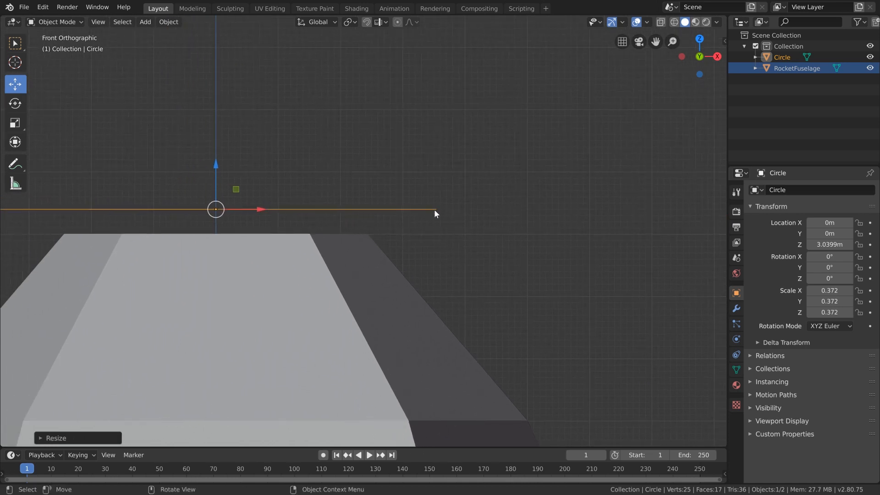
key(s)
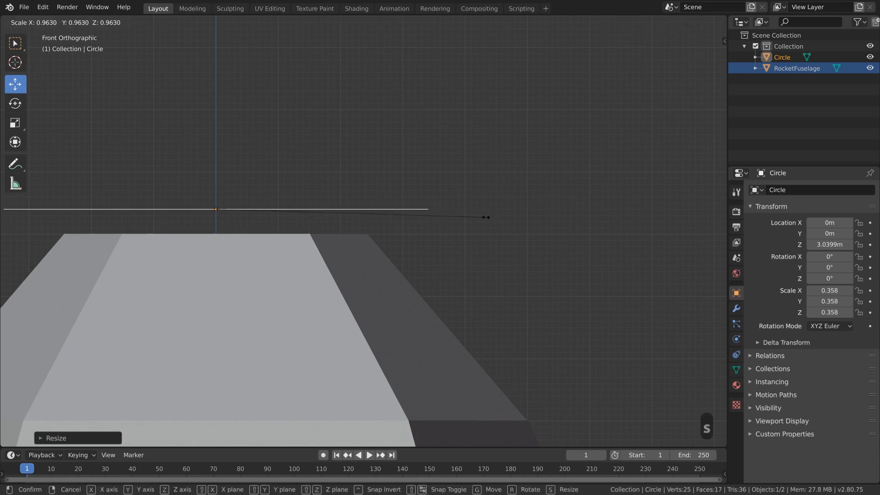
click(422, 214)
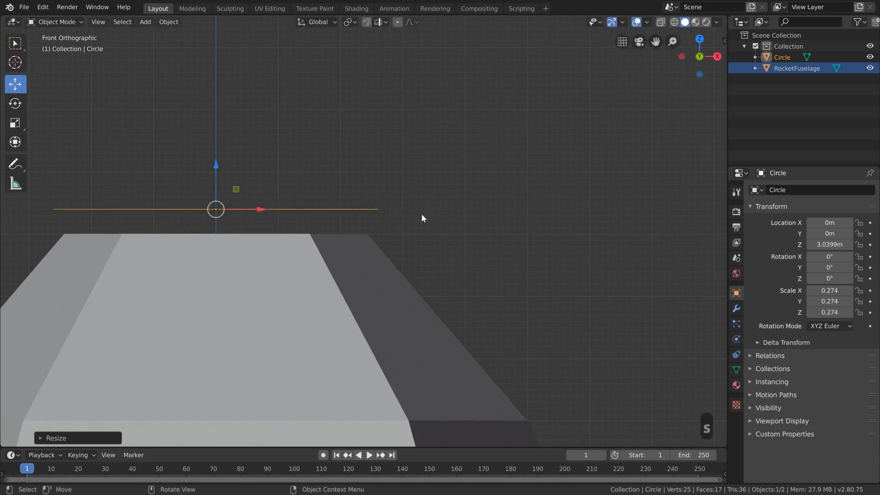
scroll(417, 245, down, 3)
scroll(412, 247, up, 4)
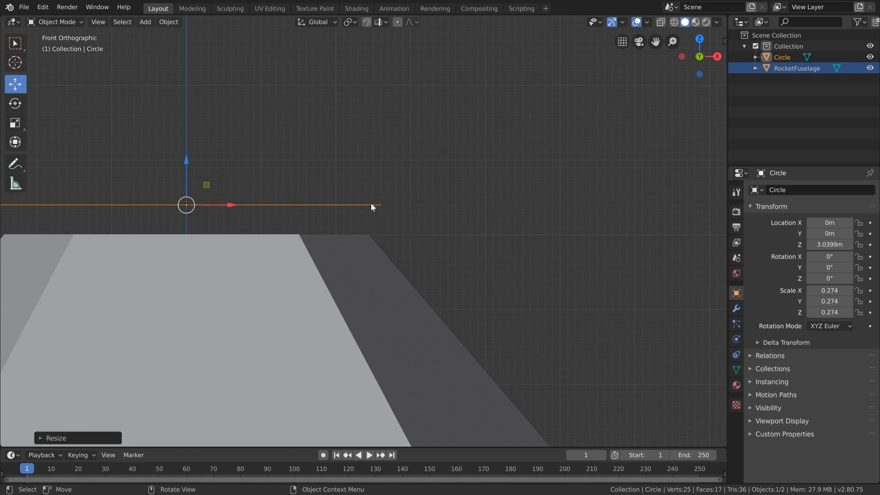
scroll(385, 216, down, 4)
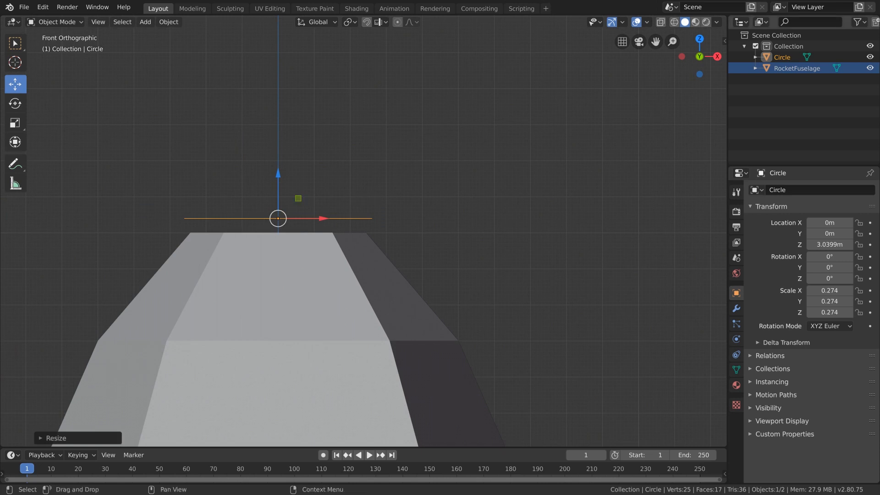
Step: Check the nose cap in the rocket_model.png reference, and extrude the circle's edges down along Z by about 0.03 m in Edit Mode
drag(879, 95, 591, 95)
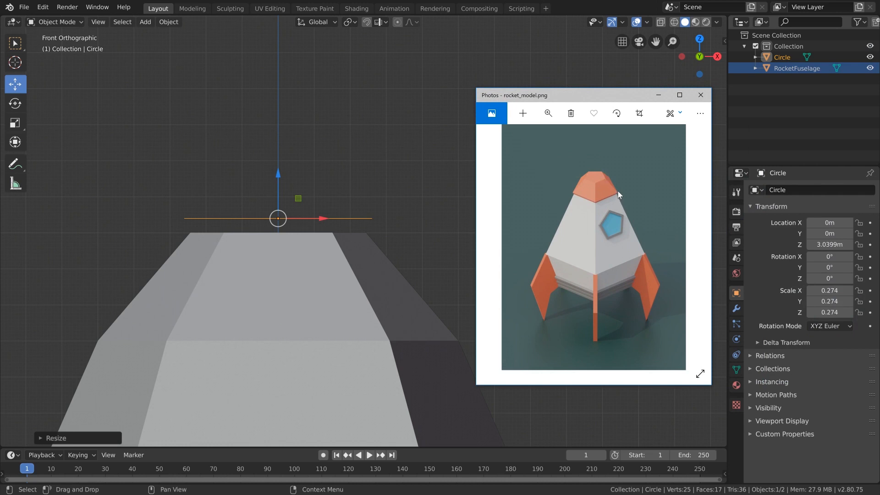
drag(616, 95, 879, 63)
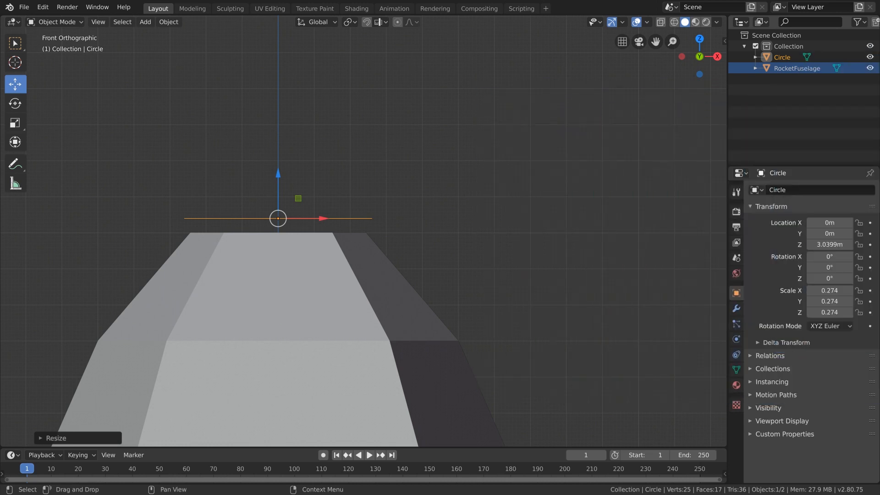
shift+middle_drag(460, 240, 535, 189)
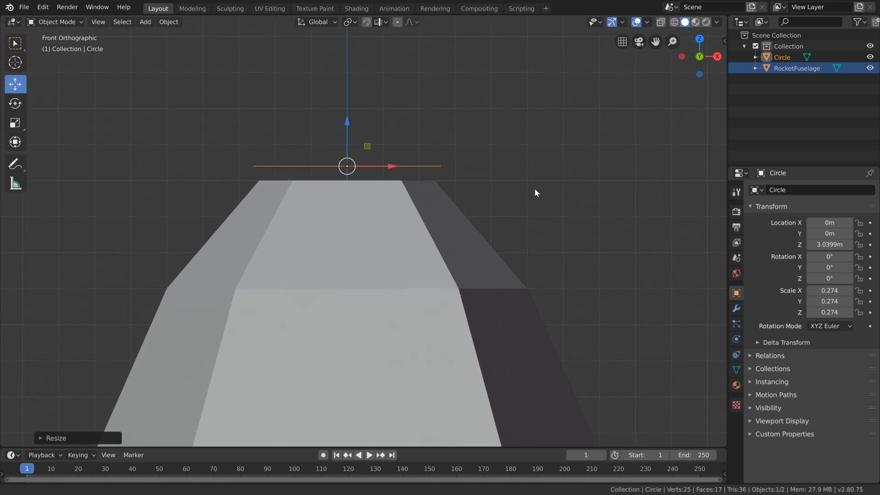
key(Tab)
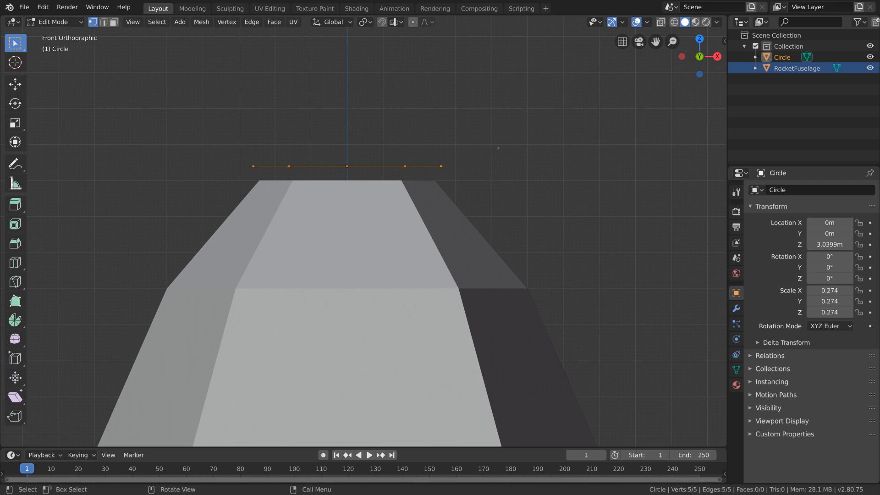
key(e)
key(z)
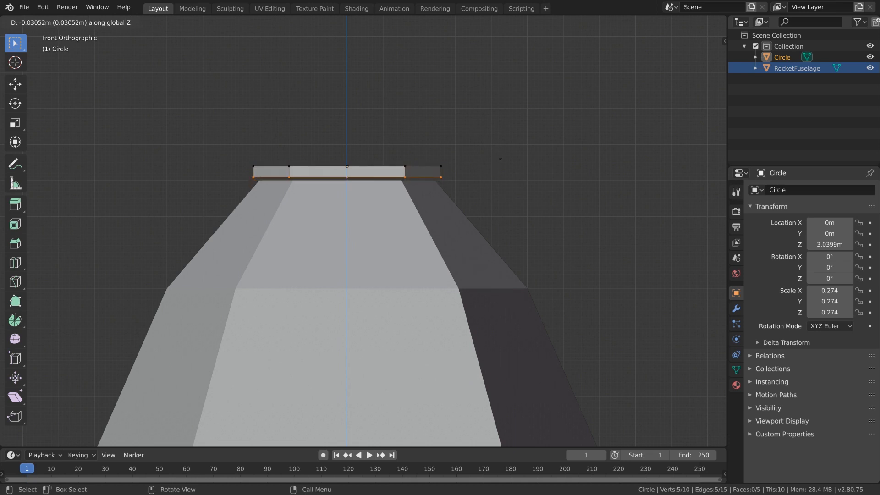
click(501, 159)
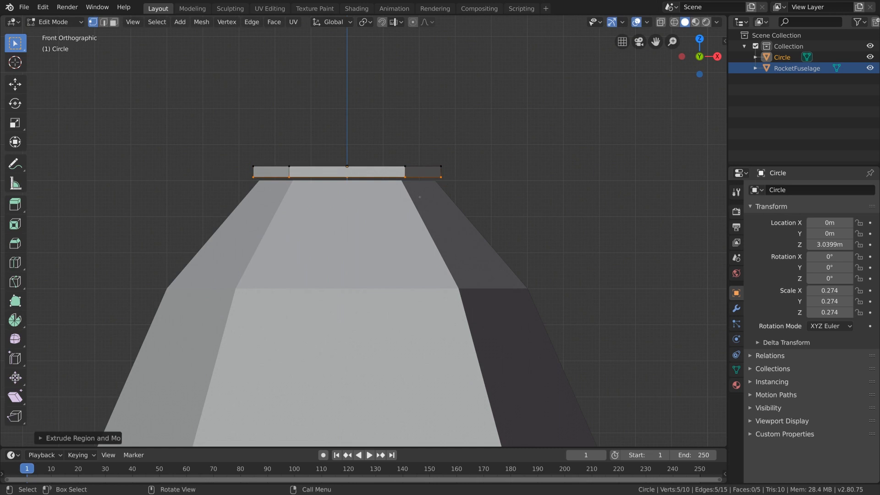
Step: Switch to wireframe shading and lower the extruded ring about 0.31 m along Z, level with the fuselage's upper edge loop
scroll(385, 220, down, 1)
shift+middle_drag(388, 229, 426, 220)
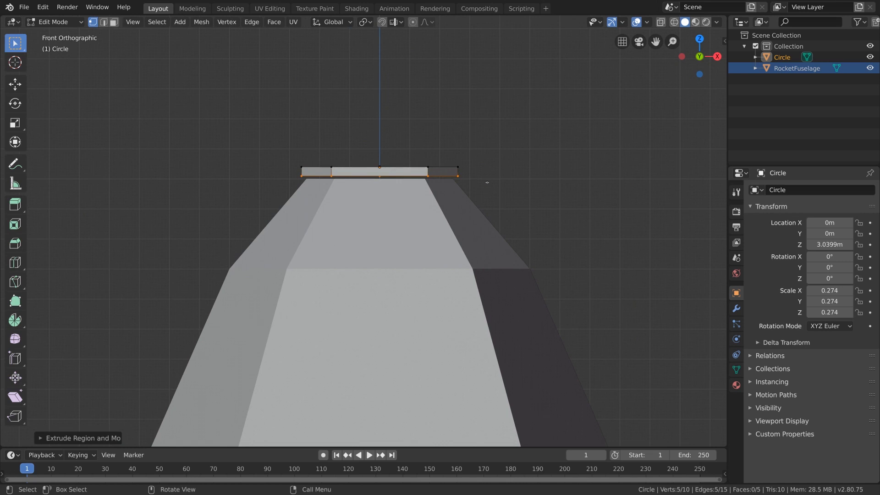
key(z)
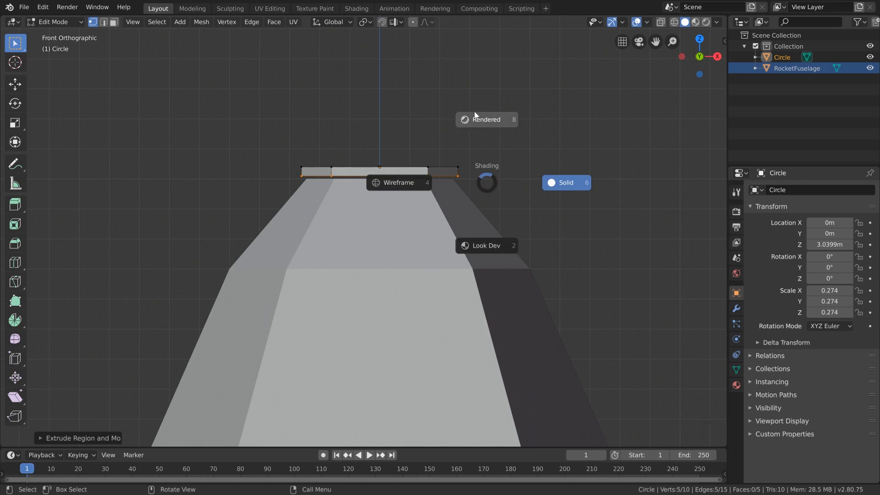
click(418, 183)
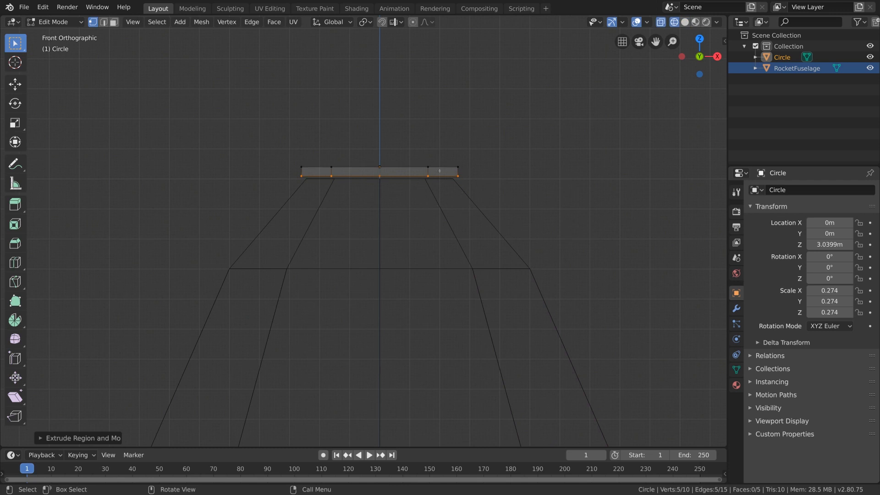
scroll(446, 215, up, 2)
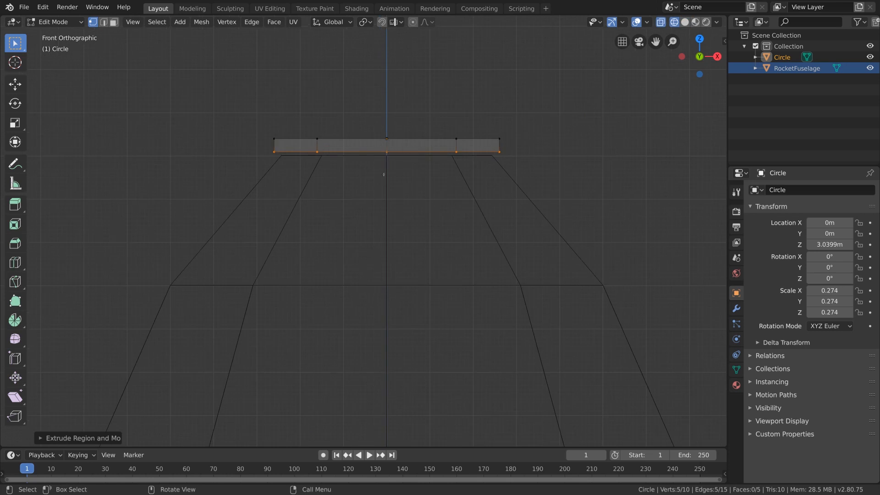
scroll(427, 162, down, 3)
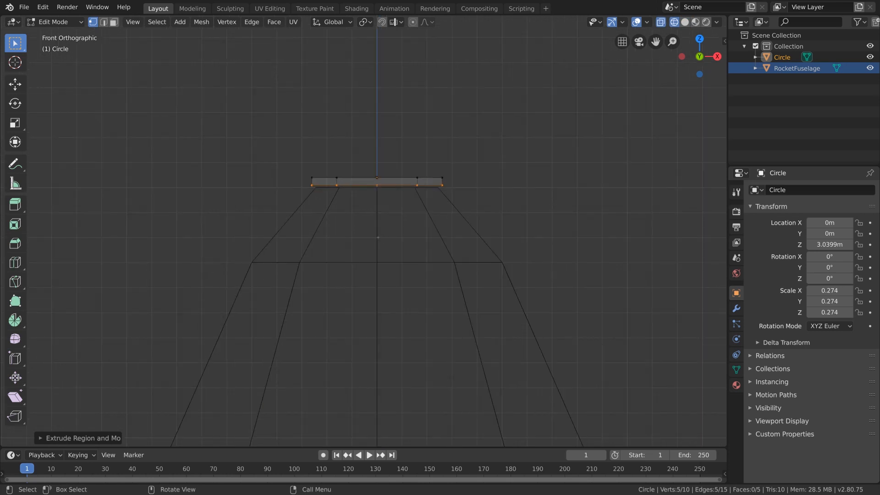
scroll(383, 214, up, 1)
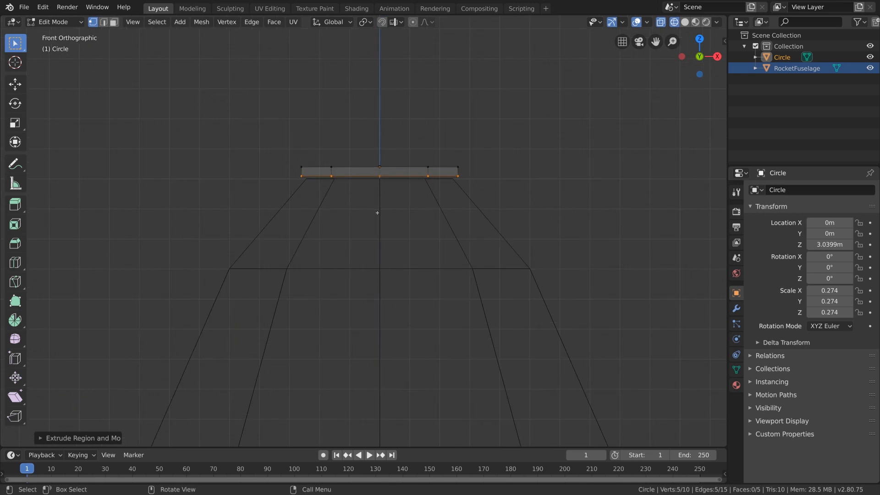
key(g)
key(z)
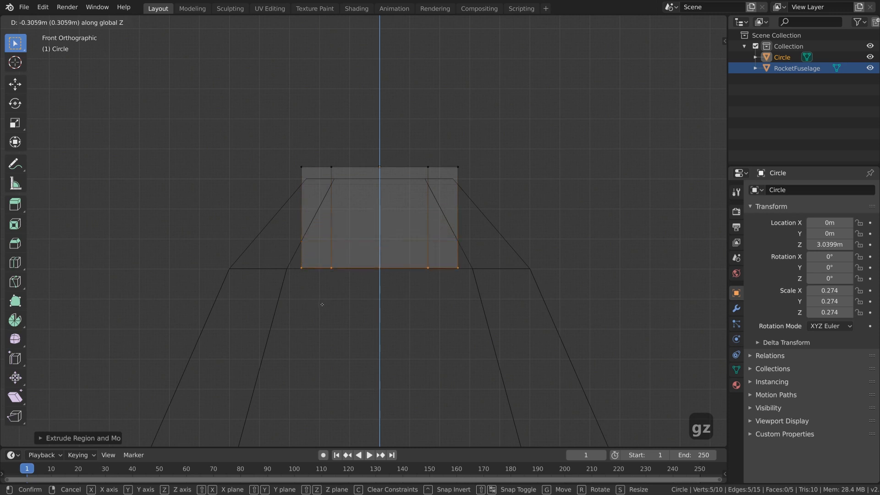
click(322, 304)
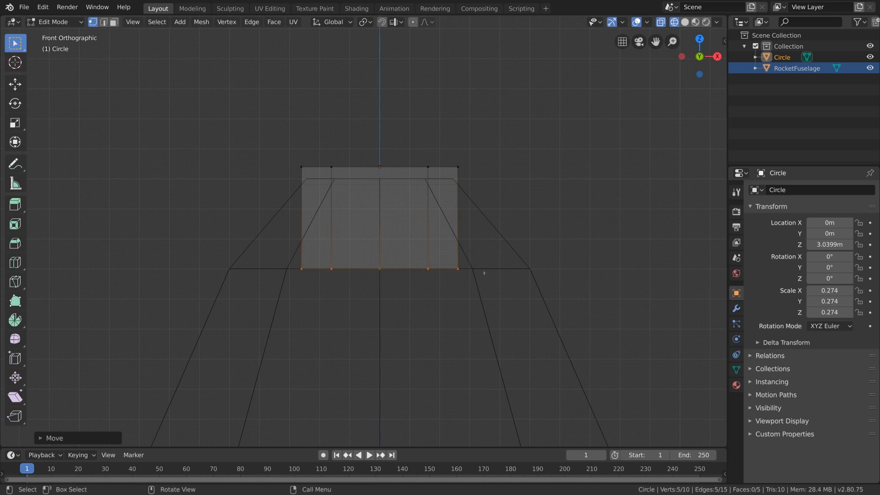
Step: Scale the lower ring outward to about 2.1 times its size so the cap's sides run parallel to the fuselage's slope
key(s)
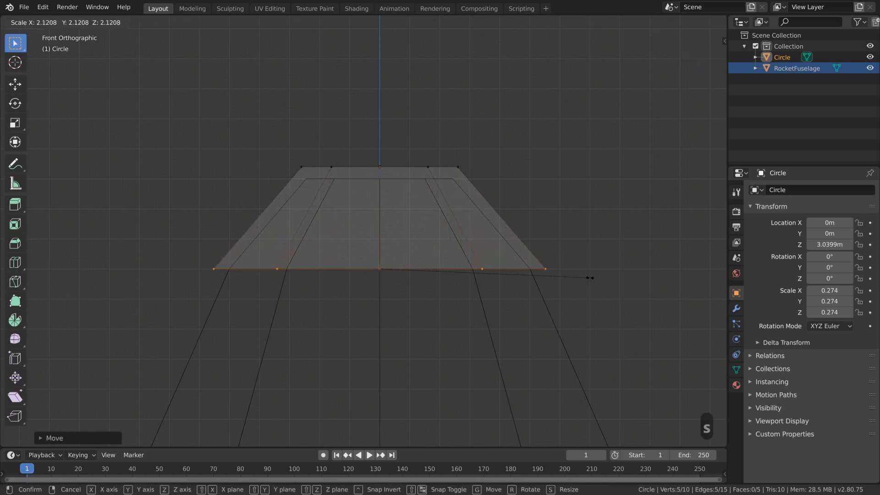
click(555, 270)
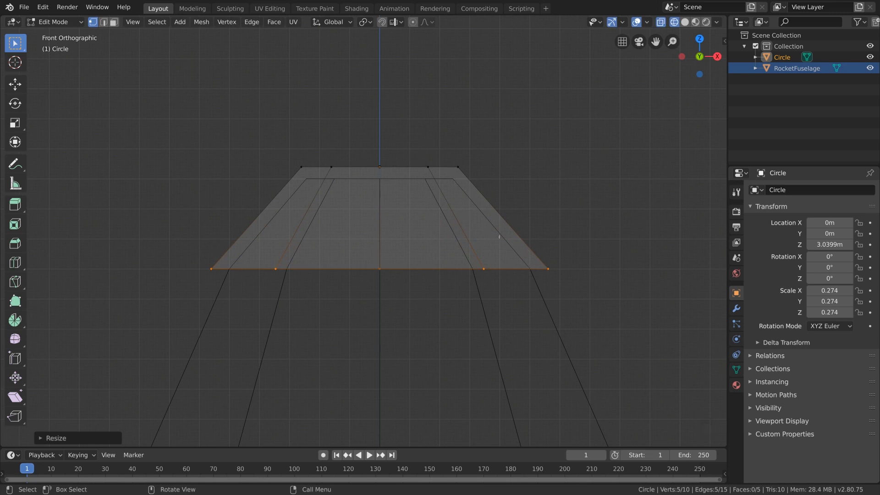
key(s)
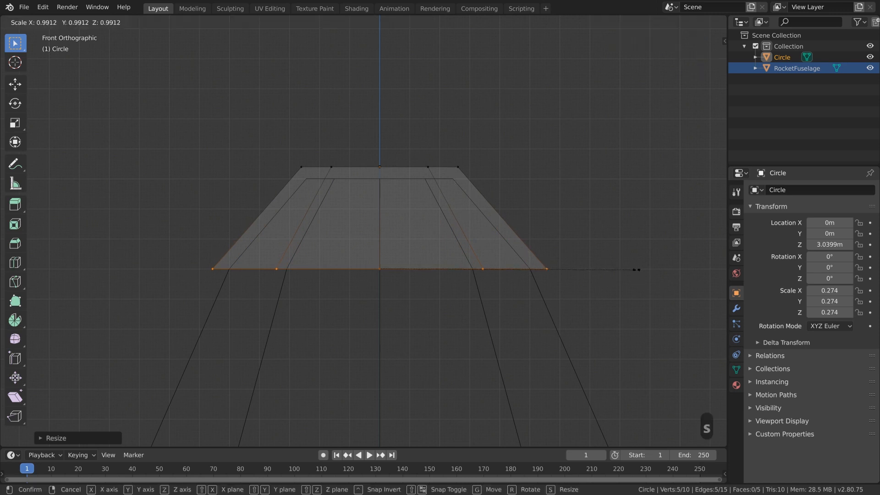
click(638, 270)
scroll(596, 252, up, 3)
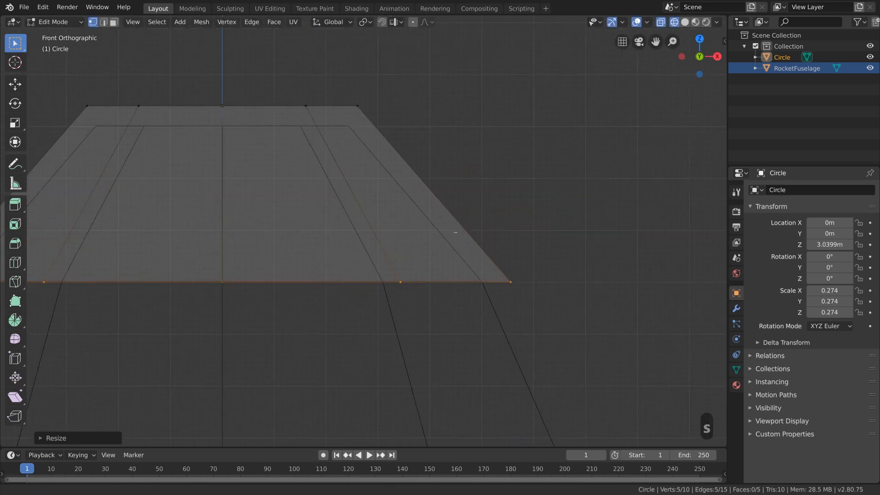
scroll(533, 235, up, 1)
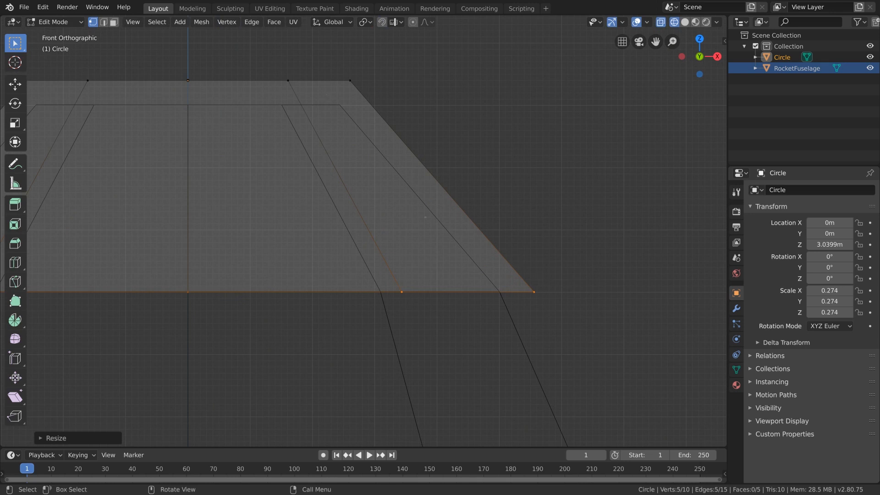
key(s)
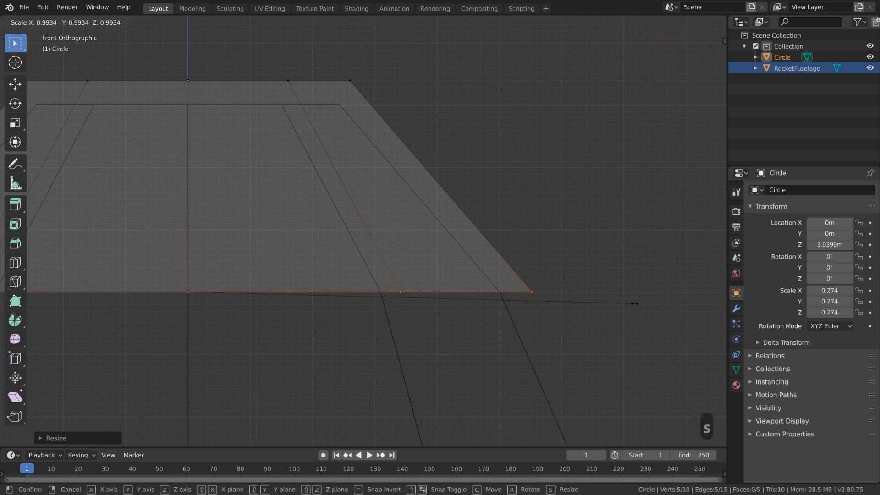
click(634, 304)
scroll(547, 271, down, 2)
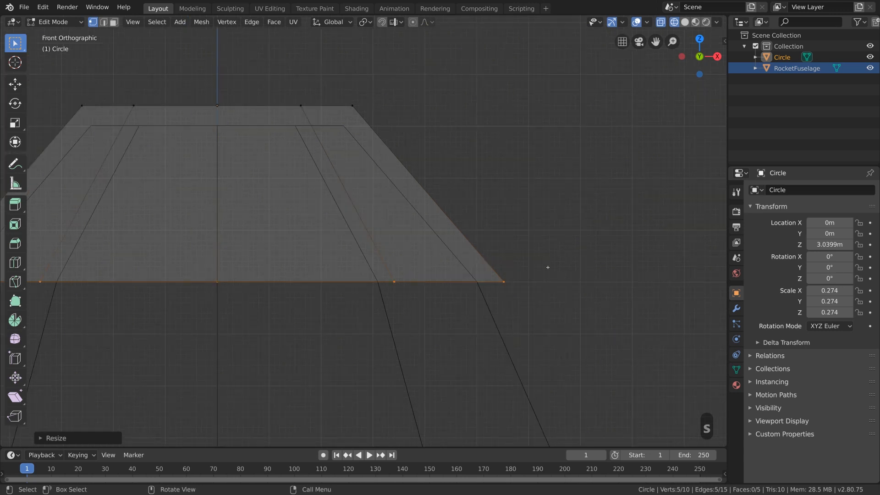
Step: Check the cap's lower rim in the rocket_model.png reference, and extrude the cap's bottom ring down along Z by about 0.1 m
shift+middle_drag(526, 265, 619, 184)
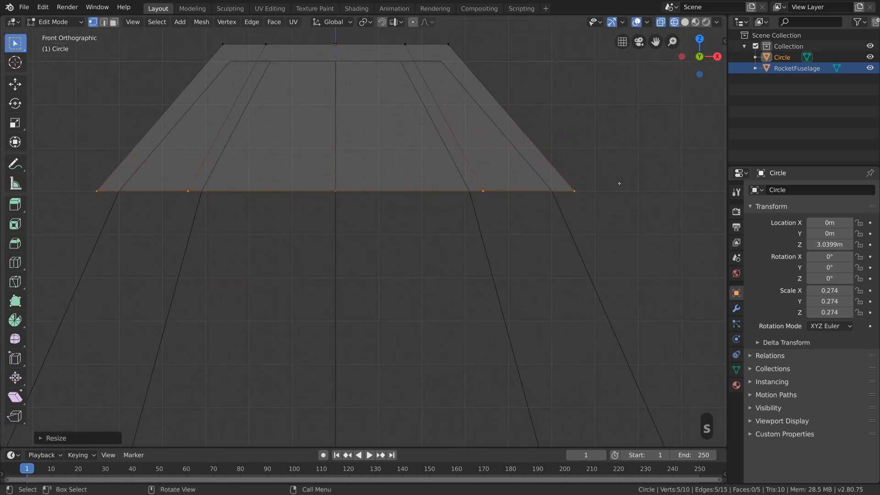
drag(491, 121, 436, 88)
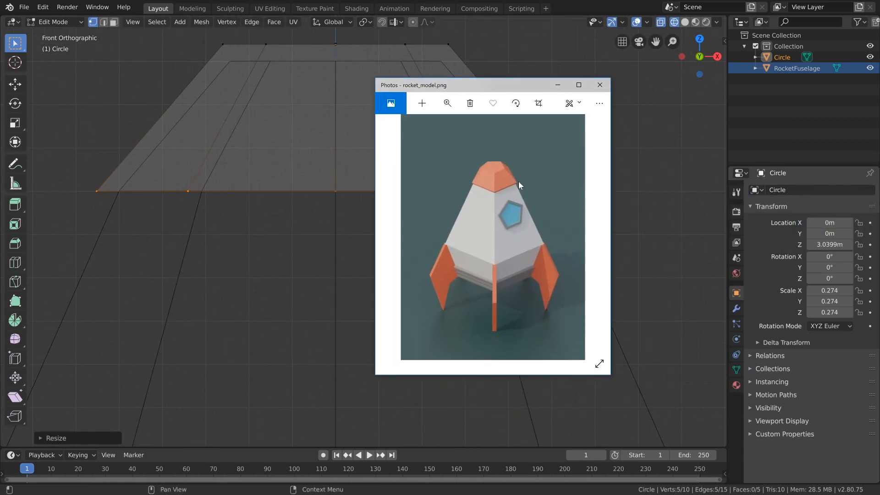
scroll(504, 189, up, 2)
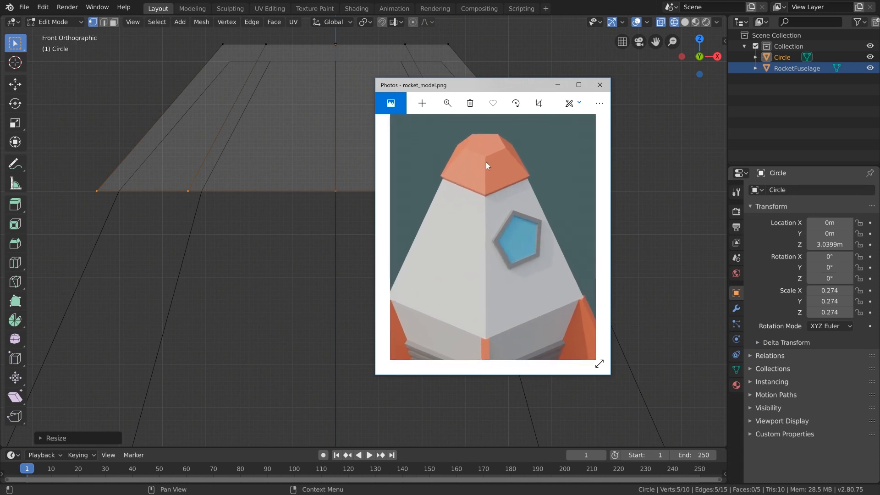
click(448, 103)
drag(477, 155, 563, 170)
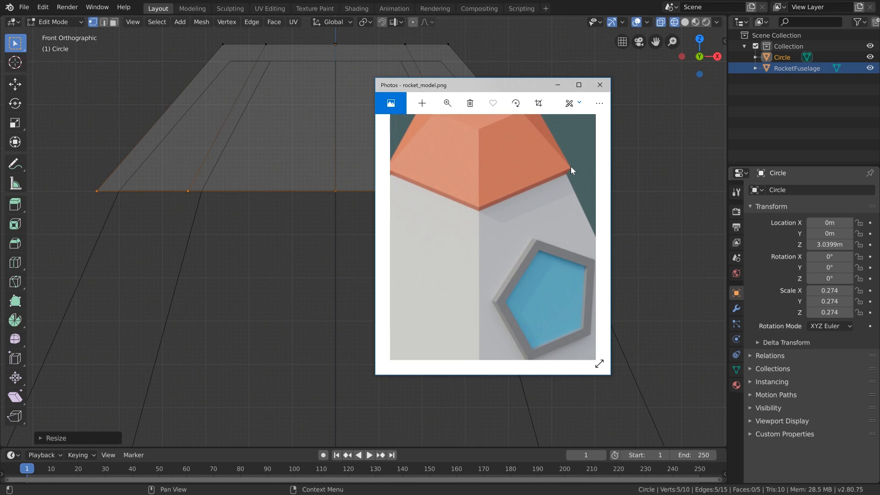
drag(522, 84, 879, 137)
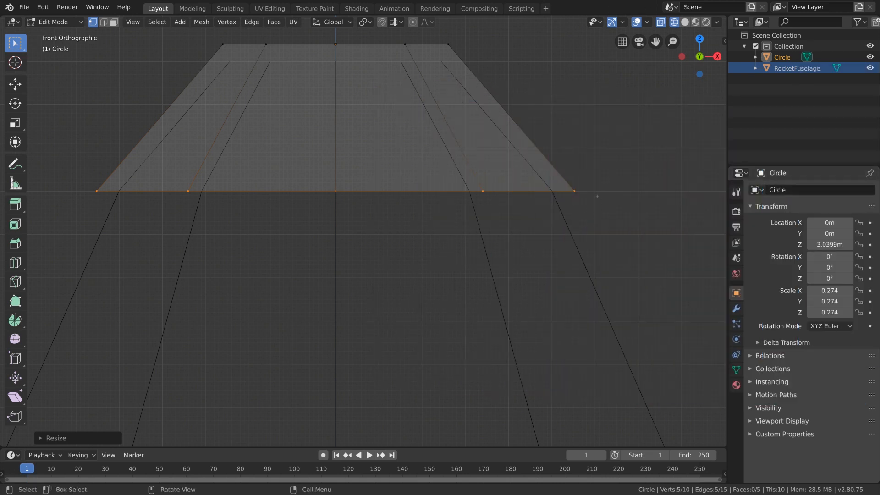
key(e)
key(z)
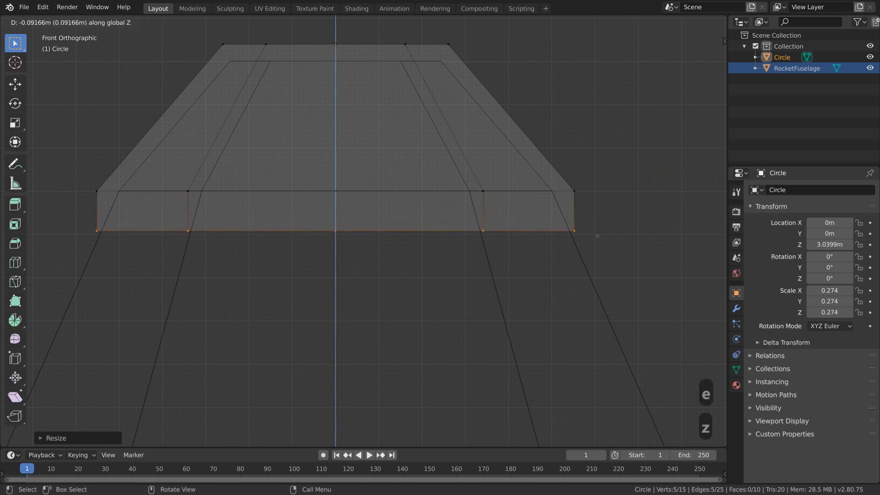
click(598, 239)
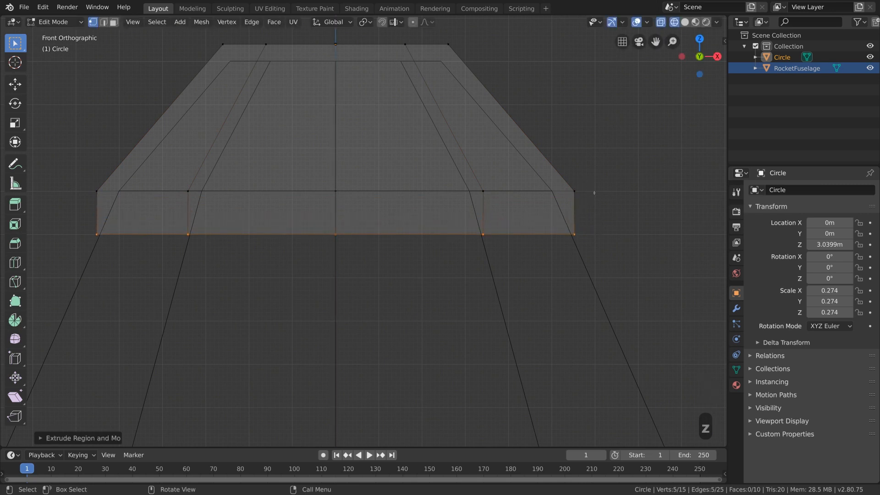
Step: Scale the new bottom ring inward to about 0.93 and raise it about 0.03 m along Z to form the cap's tapered lip
key(s)
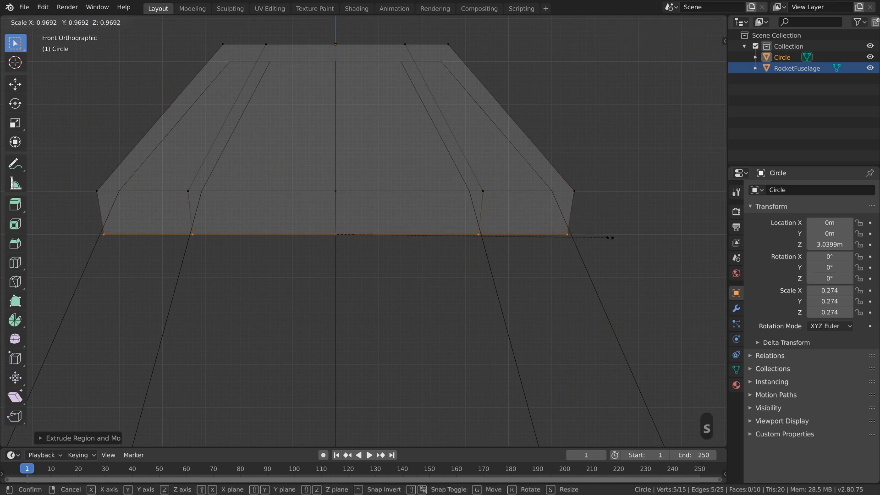
click(598, 236)
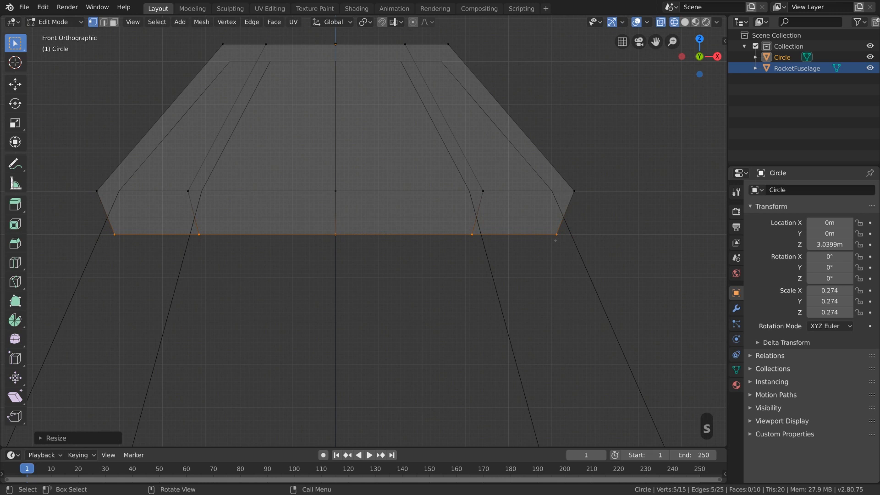
key(g)
key(z)
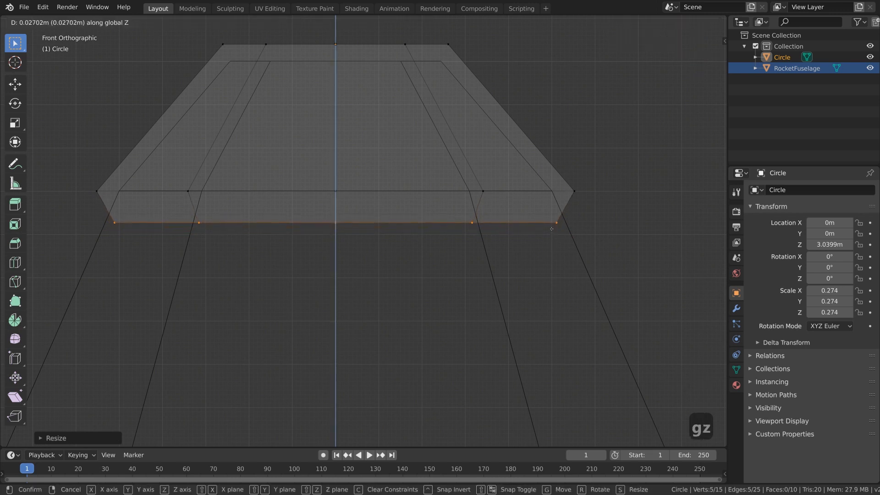
click(552, 227)
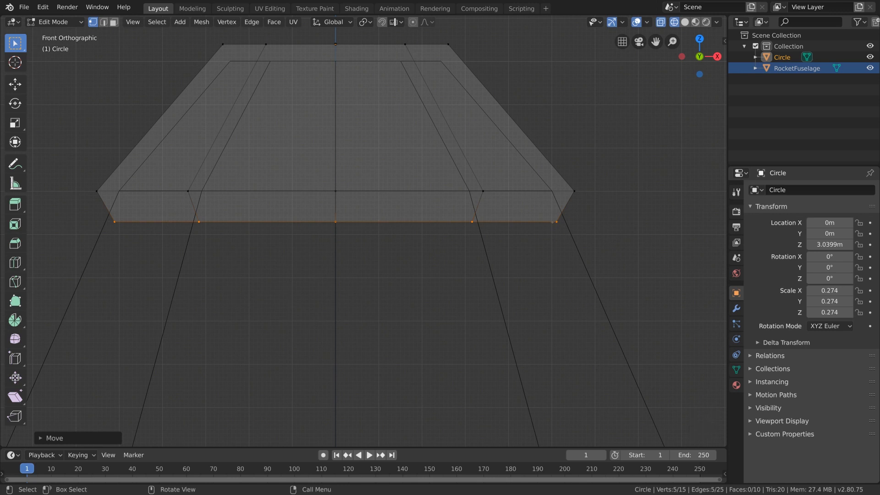
Step: Switch to solid shading and inspect how the nose cap sits on the fuselage from above and below
scroll(552, 222, down, 2)
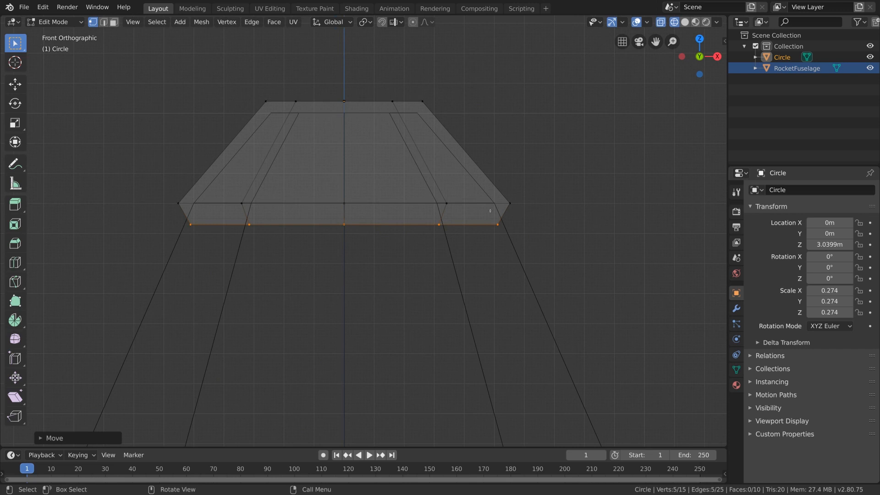
key(z)
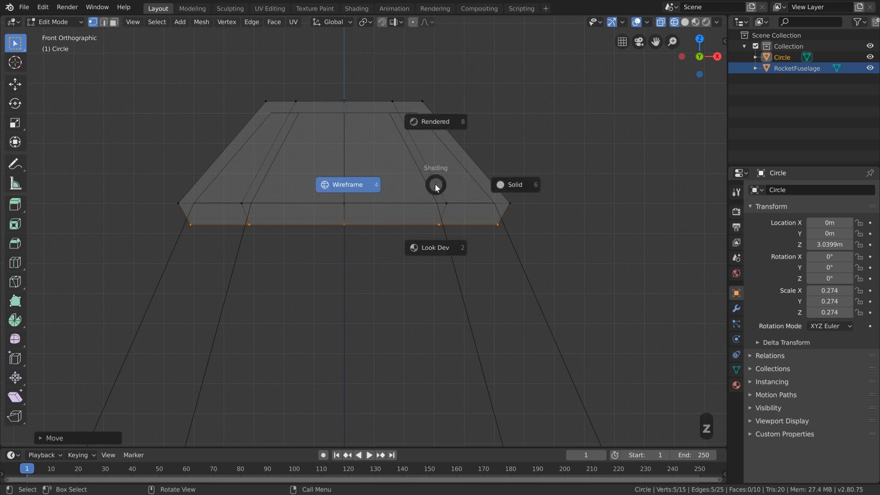
click(550, 189)
scroll(492, 245, down, 5)
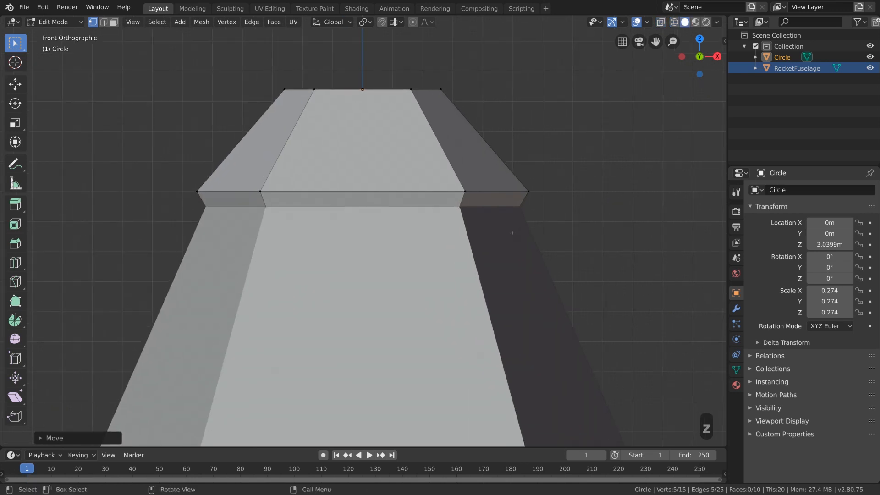
shift+middle_drag(459, 279, 476, 192)
middle_drag(428, 171, 382, 111)
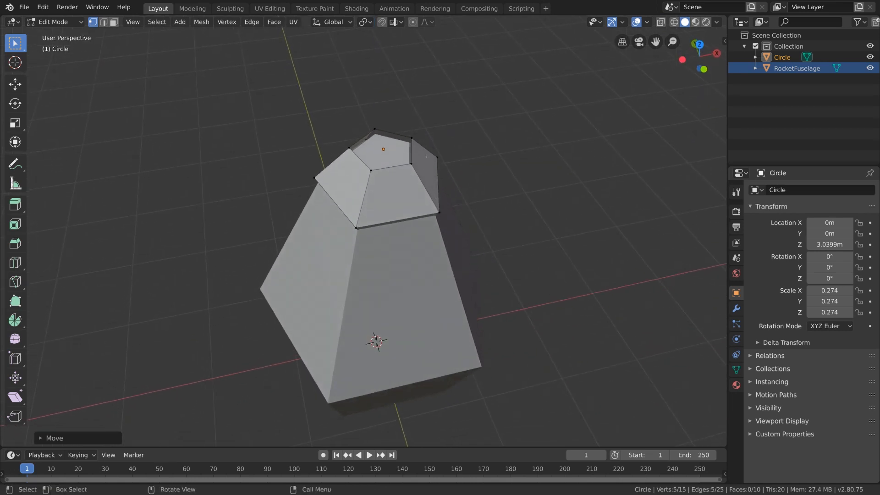
middle_drag(444, 224, 365, 137)
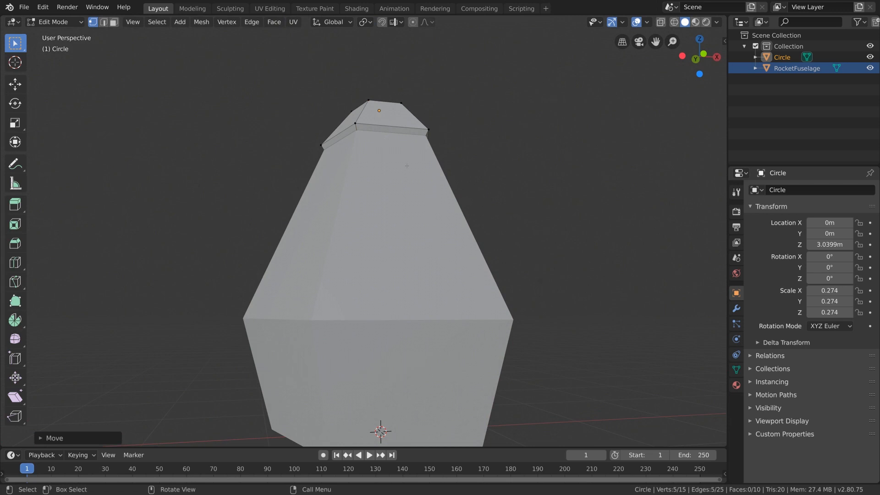
middle_drag(436, 158, 421, 199)
Step: Fill the nose cap's open top loop with a face, and return to Object Mode with nothing selected
click(427, 182)
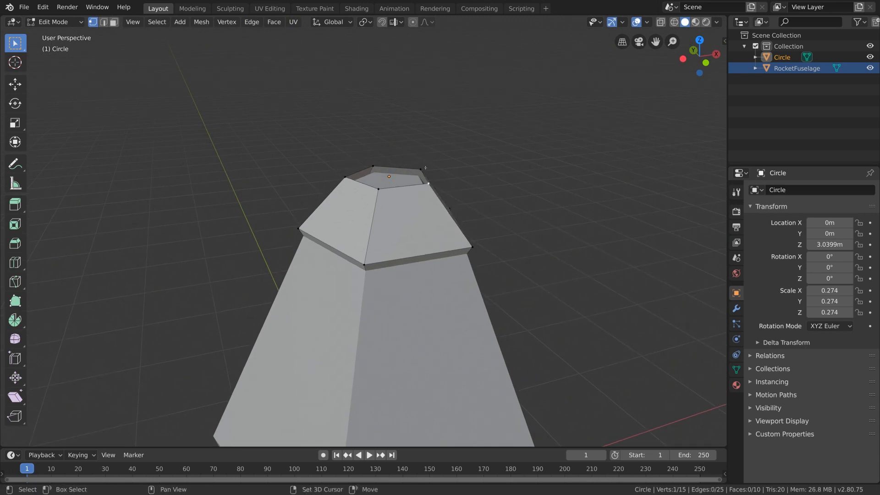
shift+click(383, 189)
key(f)
scroll(448, 250, down, 4)
middle_drag(448, 249, 433, 253)
shift+middle_drag(433, 252, 439, 199)
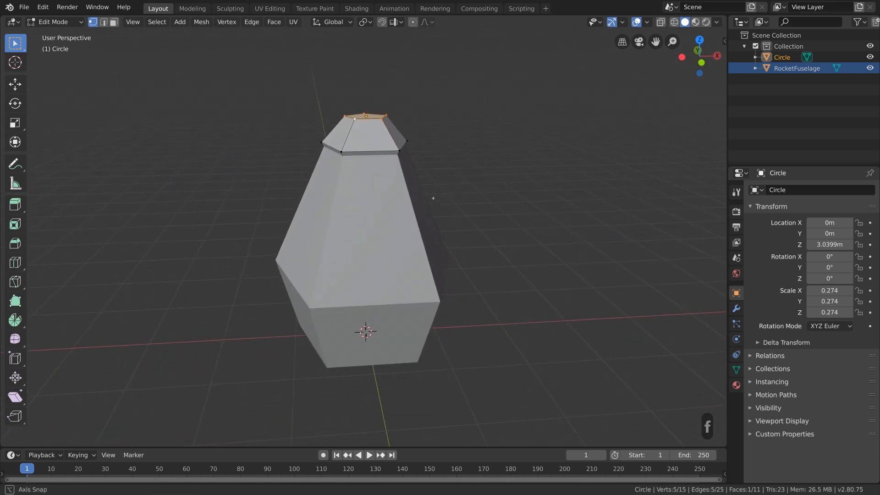
key(Tab)
key(a)
key(a)
middle_drag(431, 194, 468, 193)
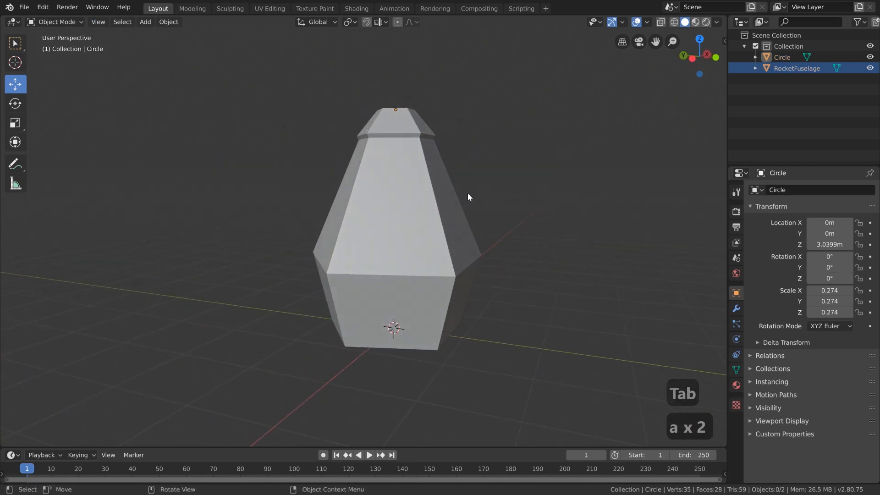
Step: Rename the Circle object as RocketNoseCone and save the file
double_click(782, 56)
text(RocketNoseCone)
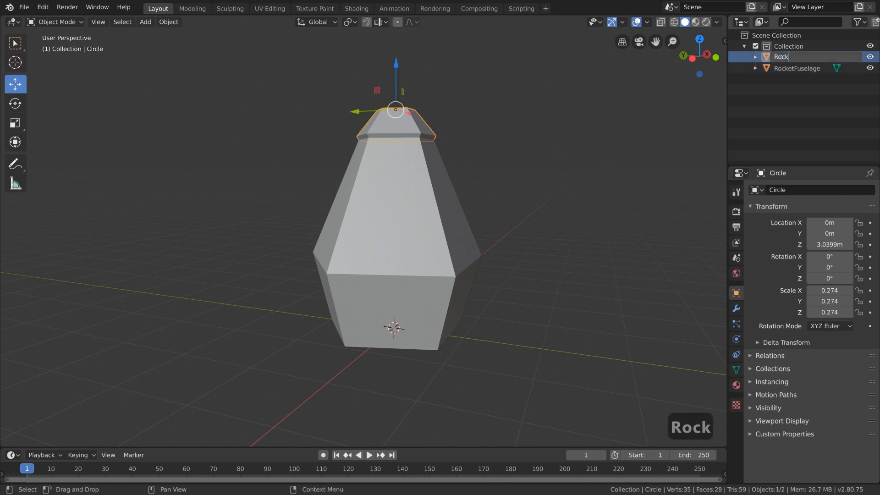
key(Return)
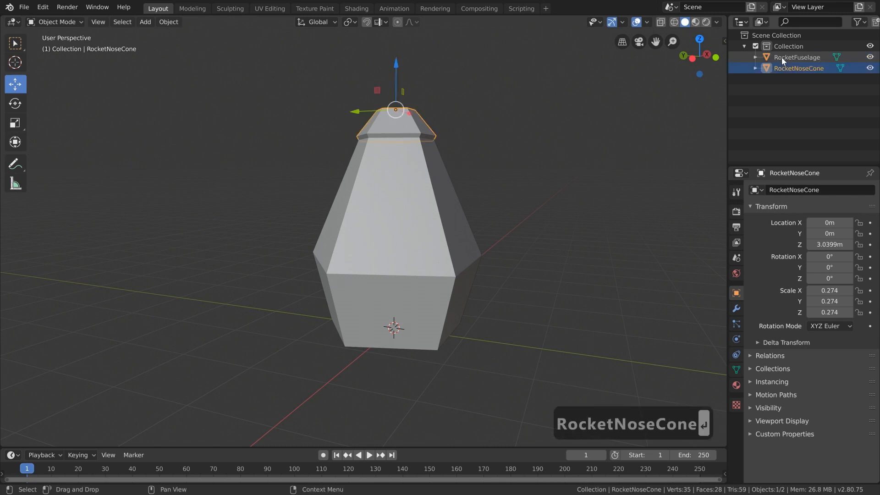
middle_drag(476, 214, 457, 224)
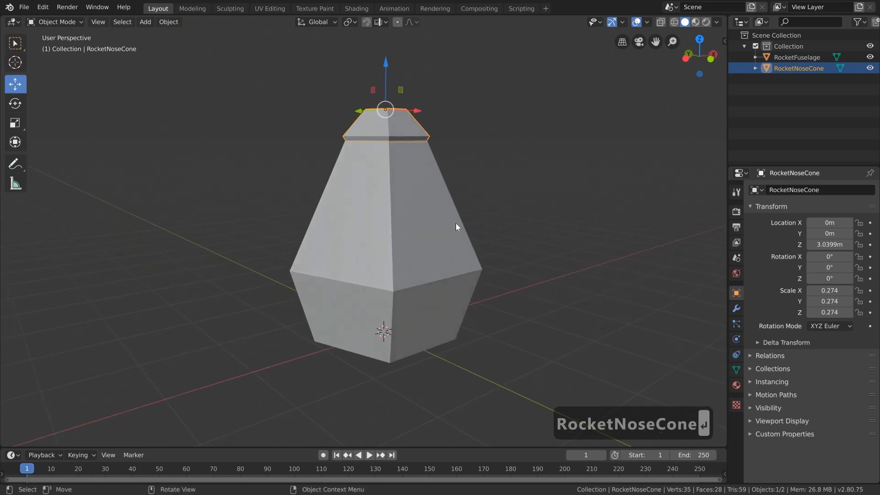
click(28, 10)
click(38, 79)
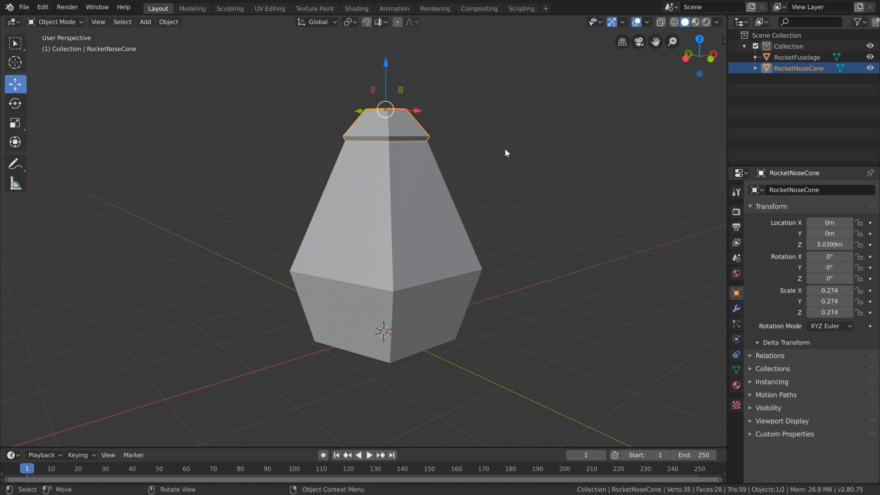
Step: Examine the pentagonal window on the fuselage up close in the rocket_model.png reference
drag(879, 94, 621, 75)
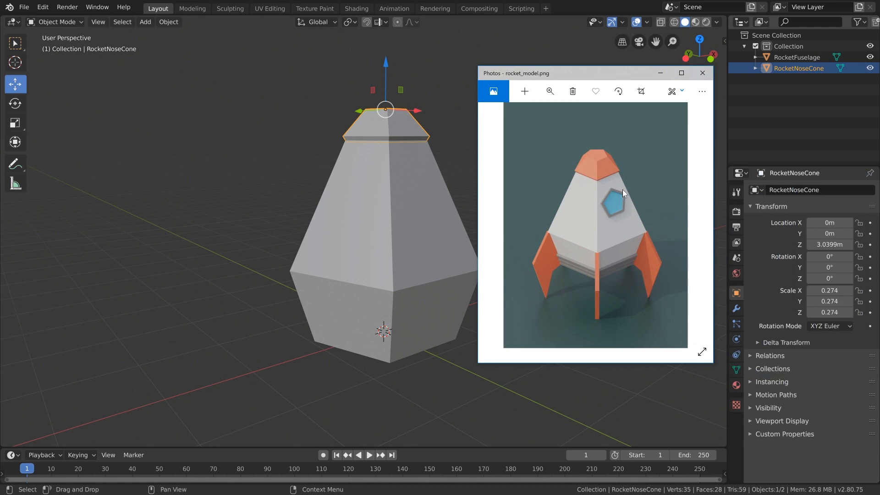
click(551, 91)
drag(559, 114, 570, 114)
drag(667, 132, 557, 268)
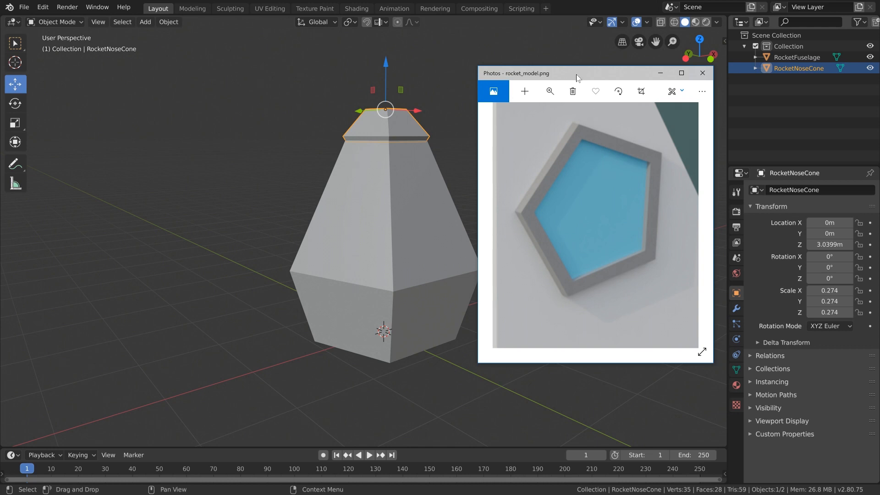
drag(576, 74, 879, 84)
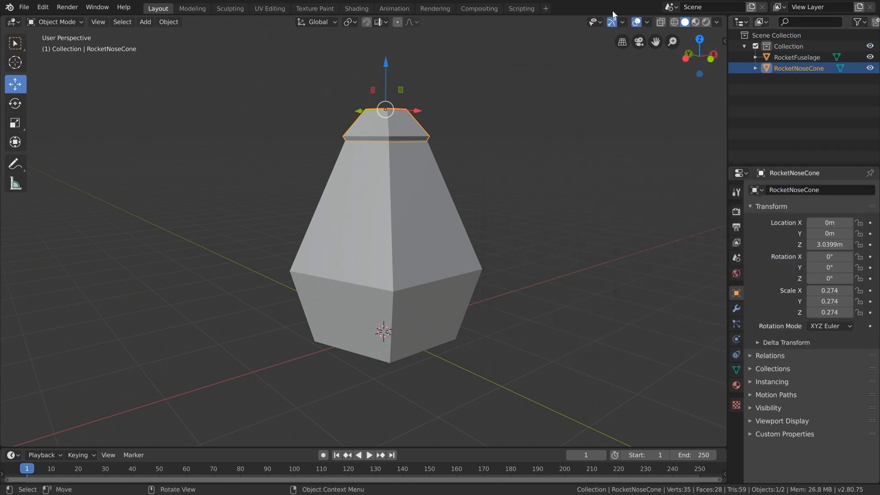
Step: Hide RocketFuselage and RocketNoseCone in the viewport to clear the scene for the next part
scroll(493, 190, down, 2)
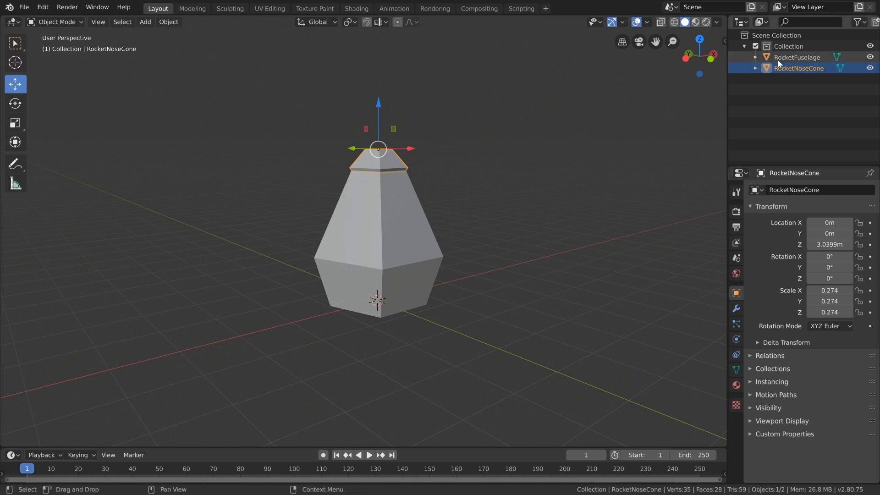
click(870, 57)
click(870, 68)
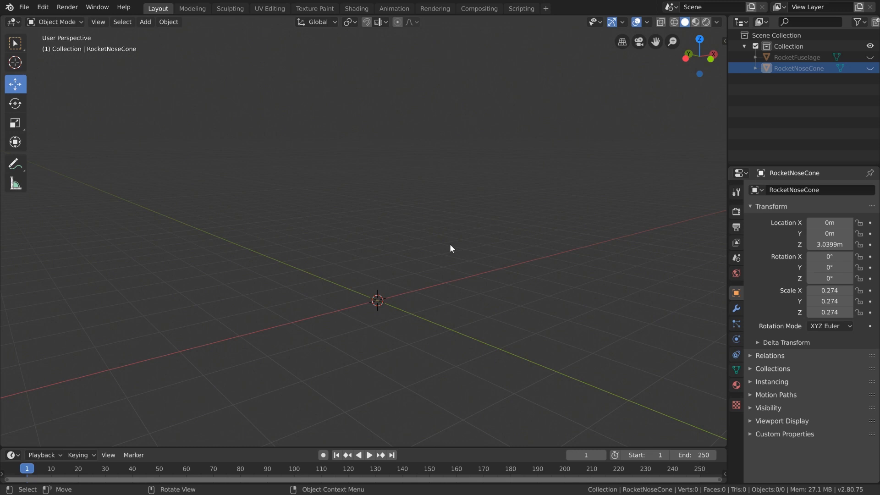
click(871, 69)
click(871, 69)
click(871, 69)
click(871, 69)
click(872, 69)
click(871, 69)
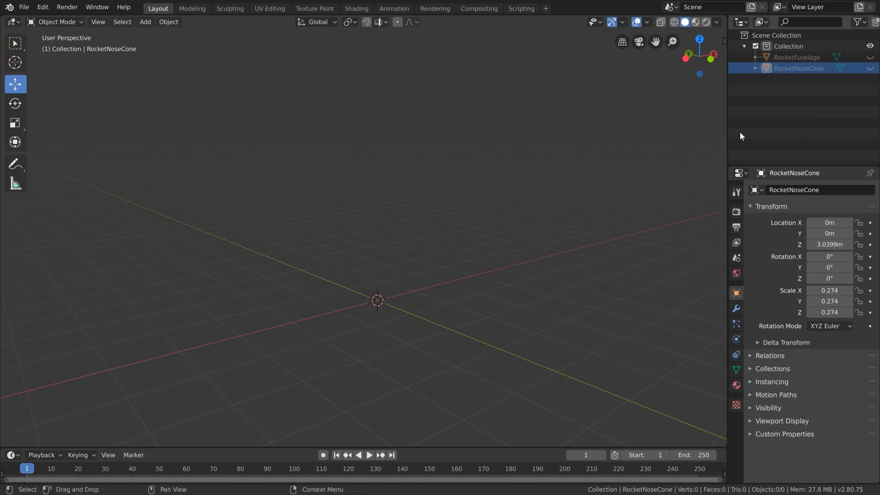
Step: Add a five-sided mesh circle at the world origin as the base shape for the window
middle_drag(422, 253, 401, 246)
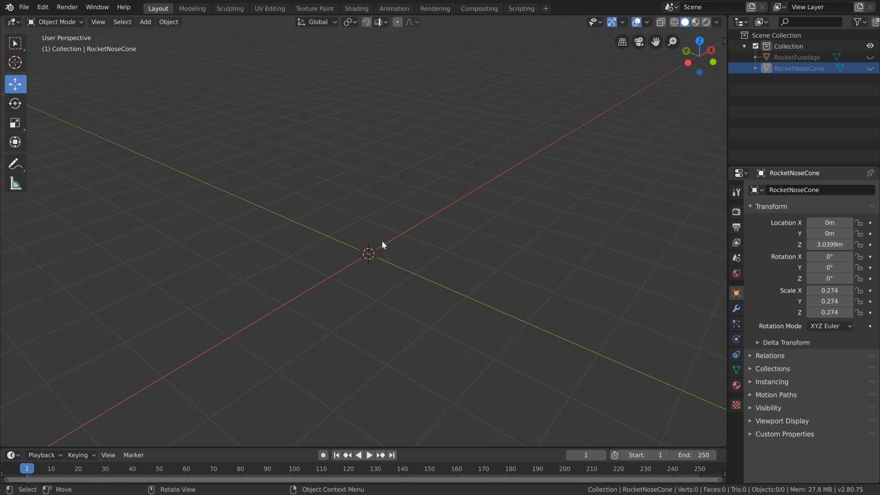
key(shift+a)
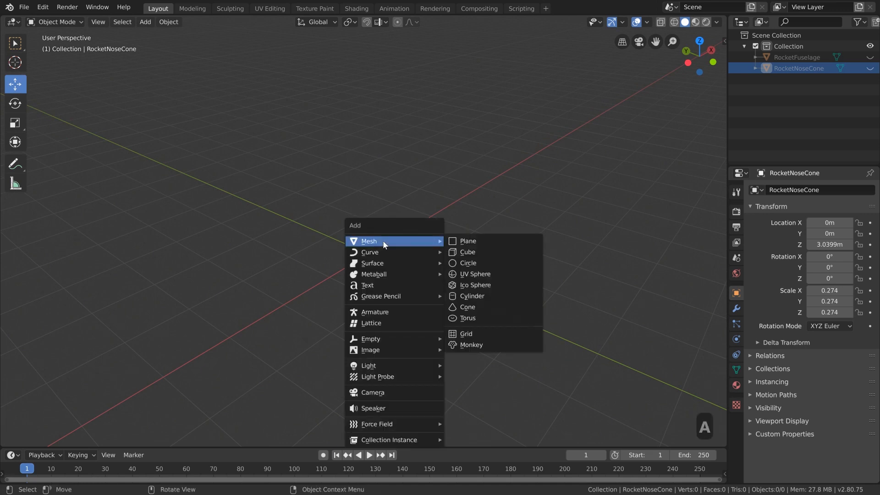
click(465, 264)
scroll(451, 265, up, 4)
middle_drag(441, 208, 436, 229)
scroll(415, 227, up, 3)
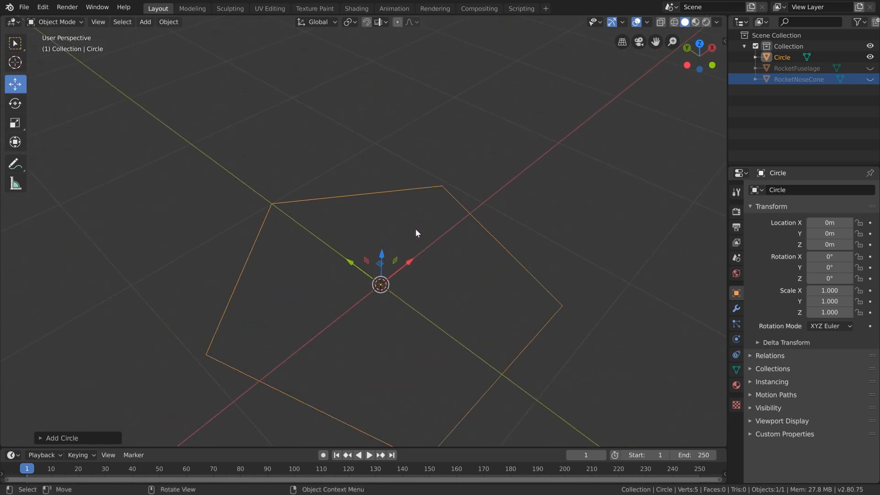
Step: Compare the new pentagon with the window's grey frame and recessed blue glass in the rocket_model.png reference
drag(879, 137, 634, 80)
click(629, 97)
drag(590, 118, 628, 120)
drag(747, 172, 662, 175)
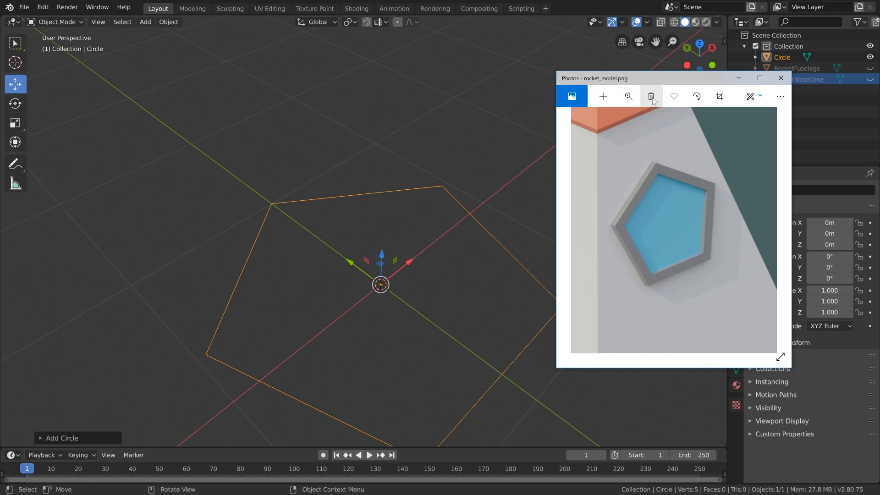
drag(648, 78, 879, 78)
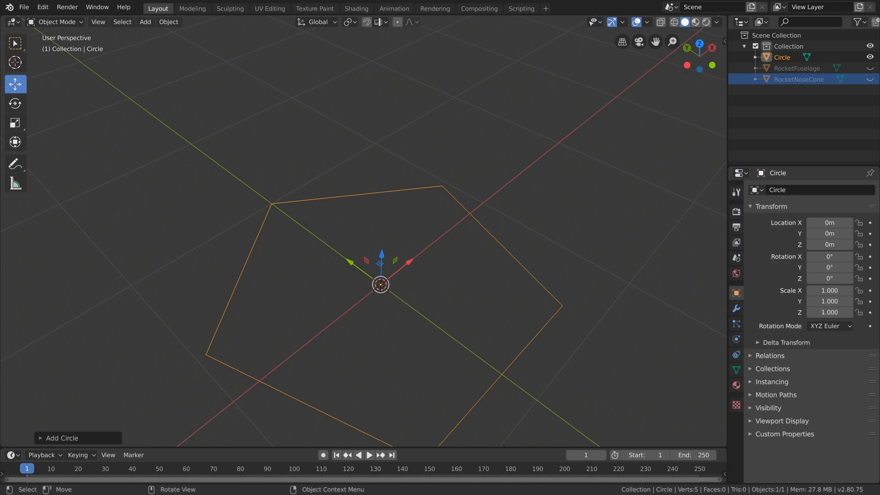
scroll(482, 254, down, 3)
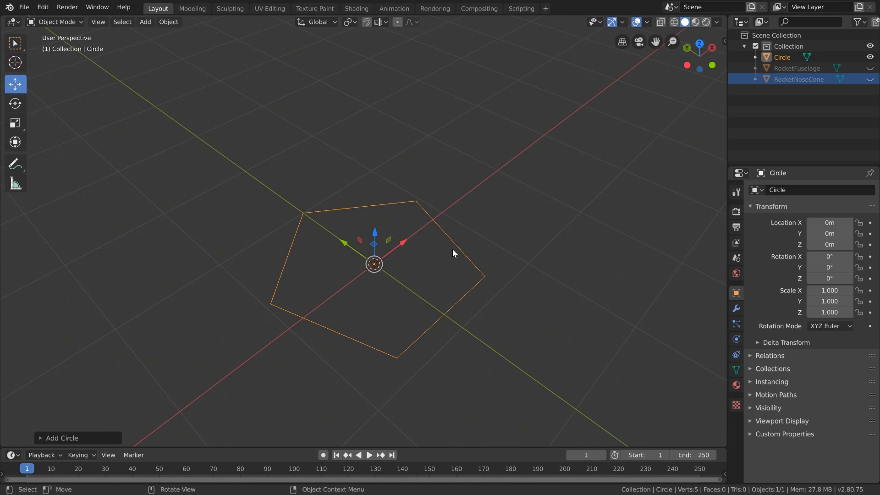
Step: Fill the five-sided circle with a single face in Edit Mode
key(z)
scroll(428, 246, up, 1)
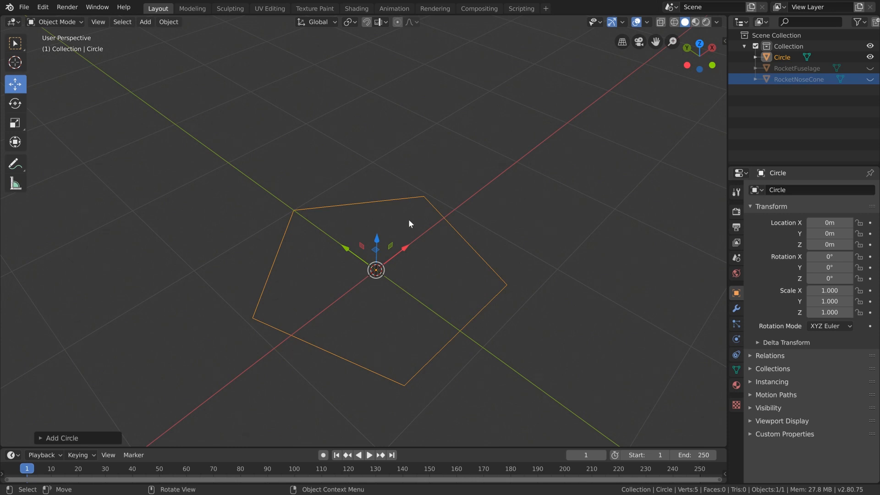
key(Tab)
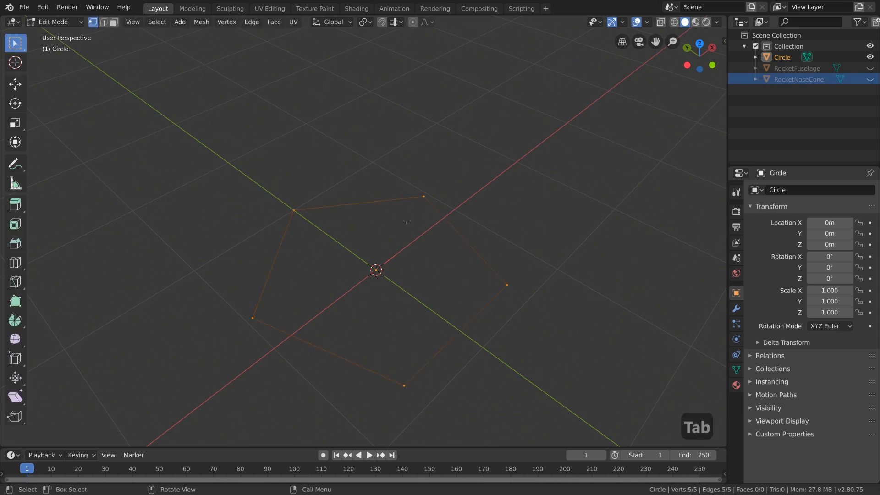
key(f)
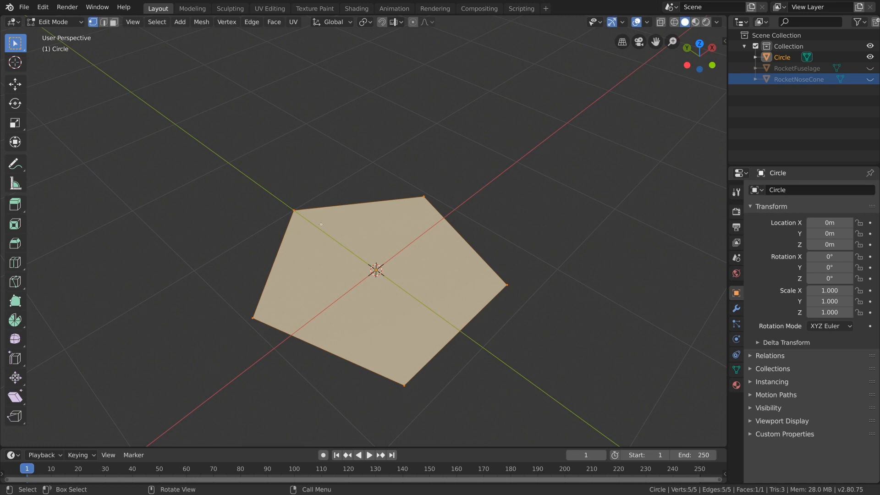
middle_drag(355, 227, 392, 298)
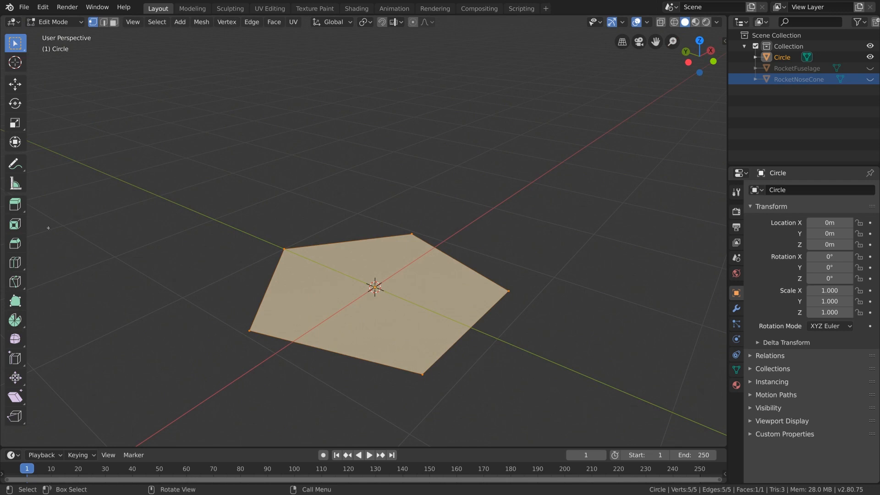
Step: Inset the pentagon face to leave a narrow, even frame around its border
click(14, 229)
middle_drag(323, 233, 289, 269)
drag(432, 172, 427, 180)
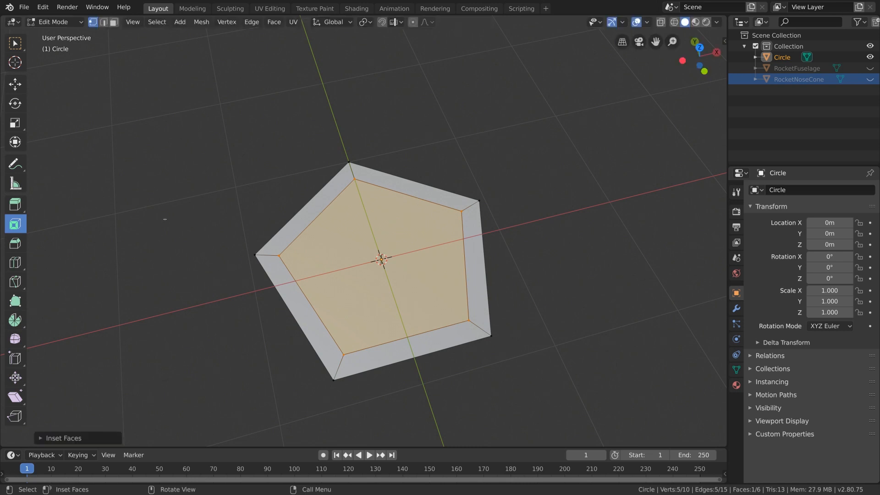
Step: Extrude the inner pentagon face a short distance downward to form the recessed window pane
click(22, 205)
middle_drag(291, 317, 336, 265)
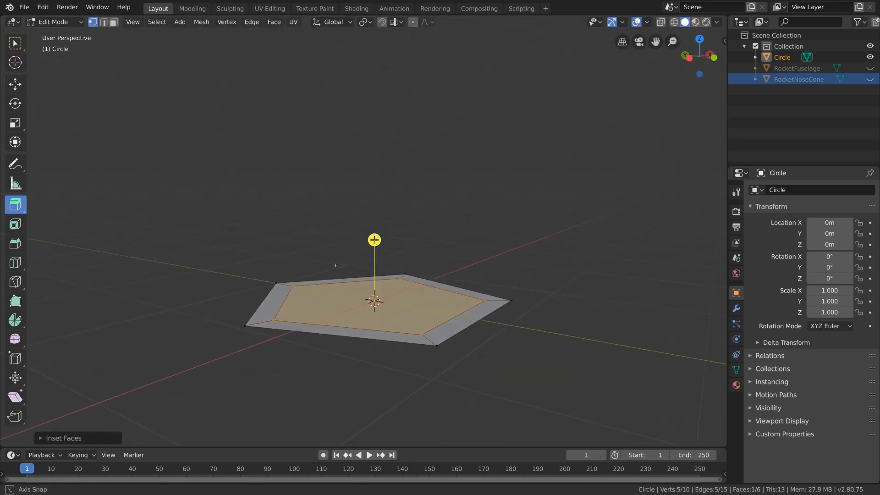
drag(374, 240, 377, 255)
middle_drag(377, 257, 359, 241)
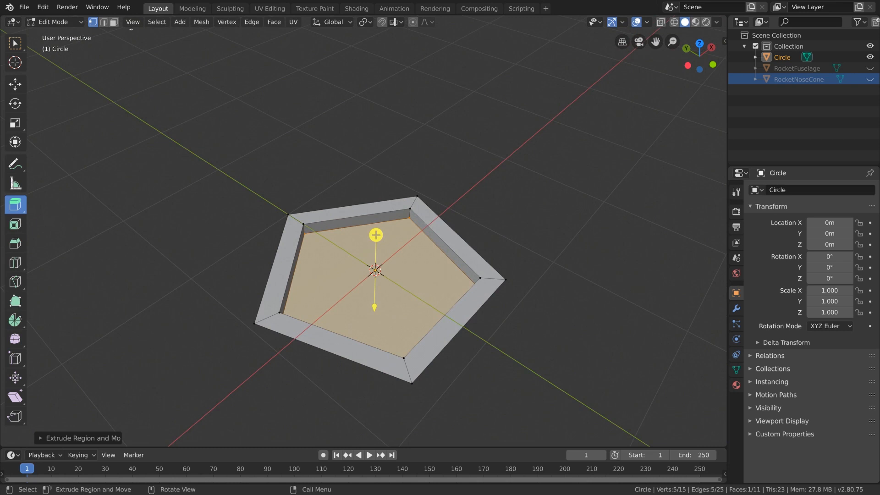
Step: Select the five outer edges of the pentagon frame and extrude them downward as side walls
click(103, 25)
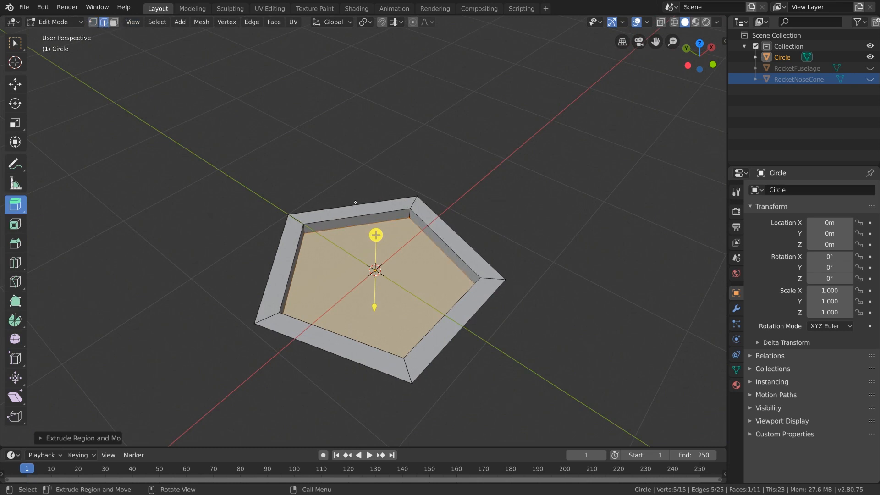
click(355, 203)
shift+click(473, 249)
shift+click(481, 327)
shift+click(303, 333)
middle_drag(376, 224, 365, 243)
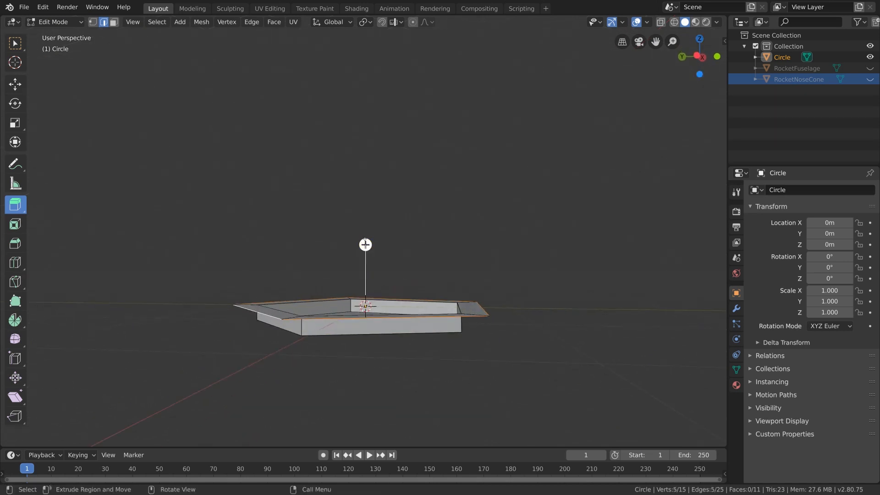
drag(366, 243, 367, 256)
Step: Move the extruded bottom edges along Z to just below the floor of the recess
middle_drag(367, 256, 405, 326)
key(g)
key(z)
click(334, 325)
middle_drag(334, 324, 356, 343)
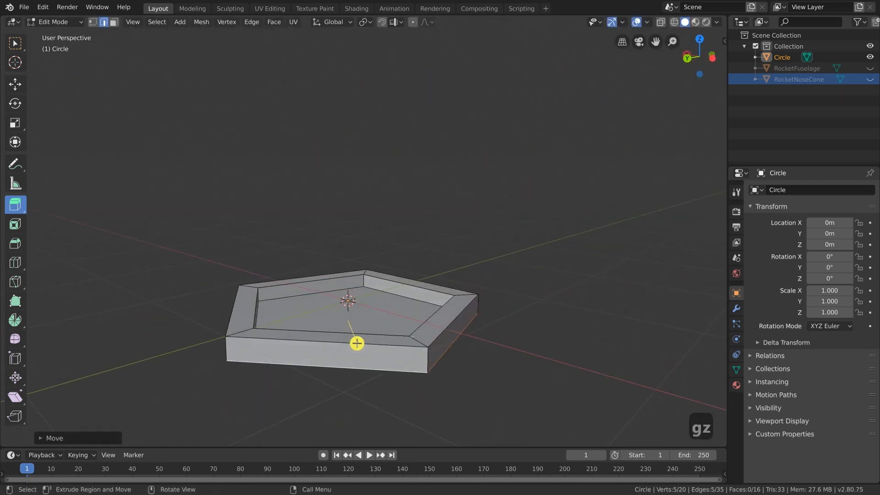
Step: Compare the depth of the outer walls with the recess floor in a front wireframe view
key(KP_1)
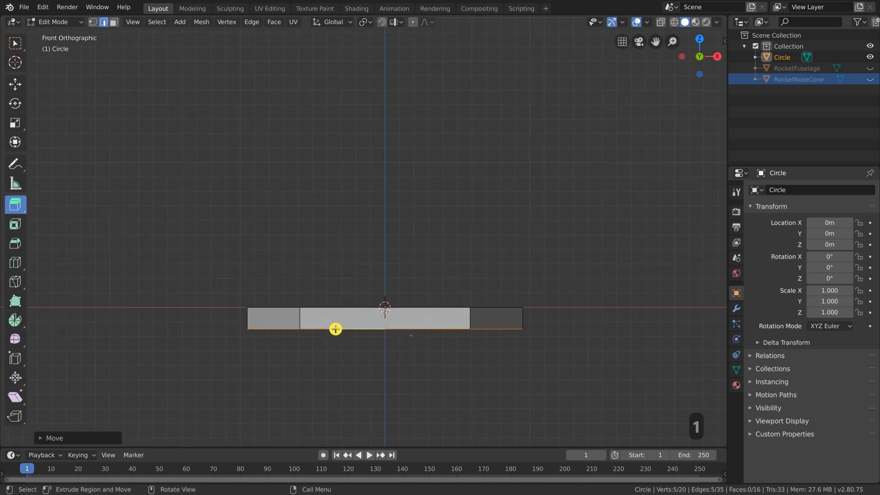
shift+middle_drag(334, 329, 338, 203)
key(z)
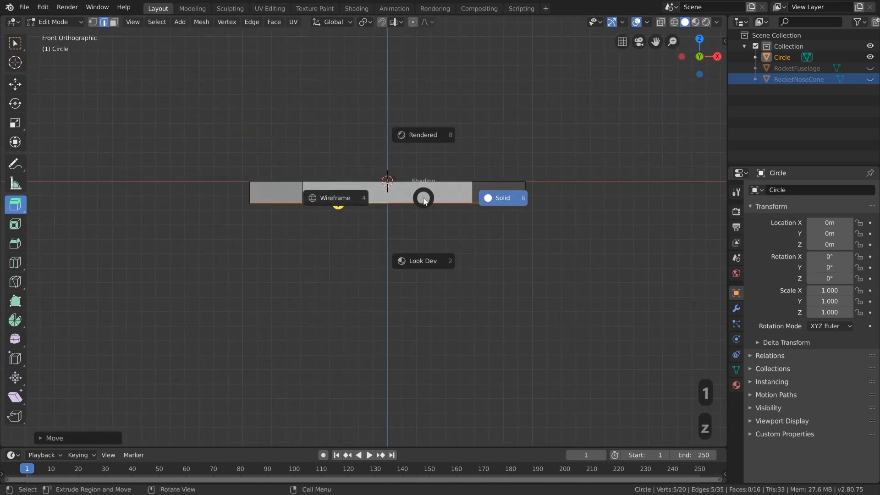
click(341, 204)
scroll(358, 184, up, 5)
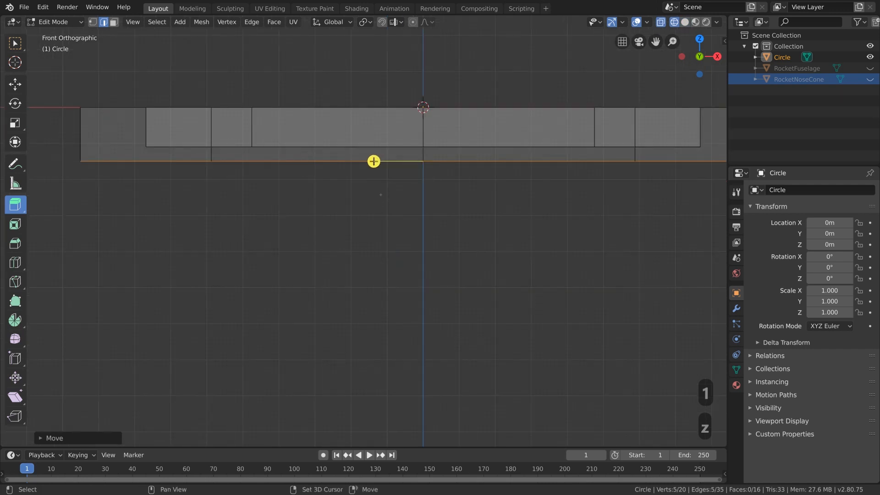
shift+middle_drag(374, 161, 451, 229)
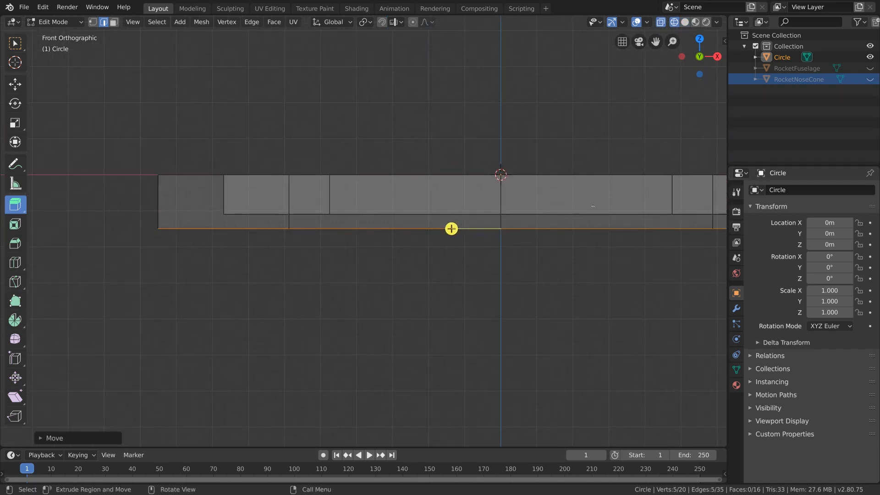
shift+middle_drag(591, 206, 442, 255)
scroll(392, 252, down, 4)
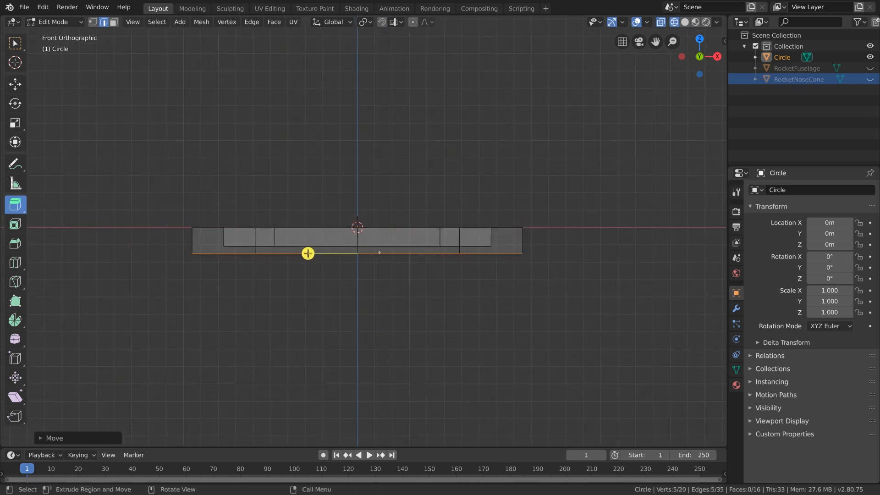
middle_drag(308, 253, 392, 247)
Step: Return to Object Mode and display the window in solid shading
key(Tab)
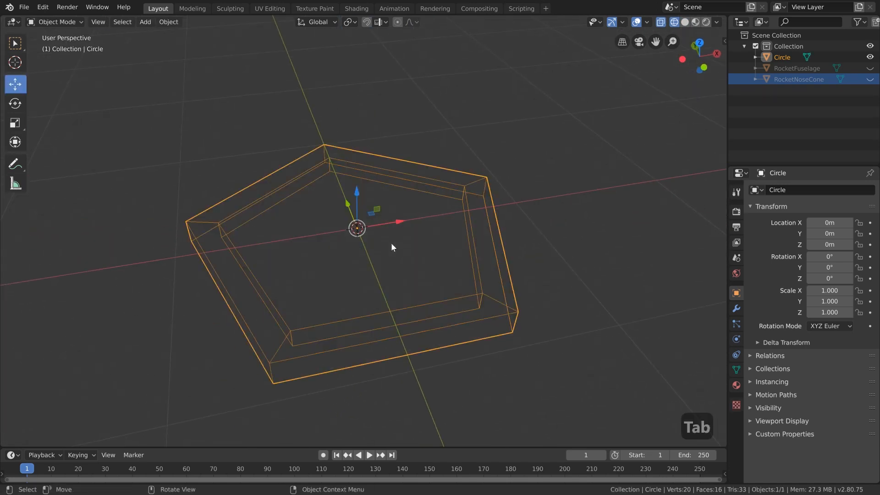
key(z)
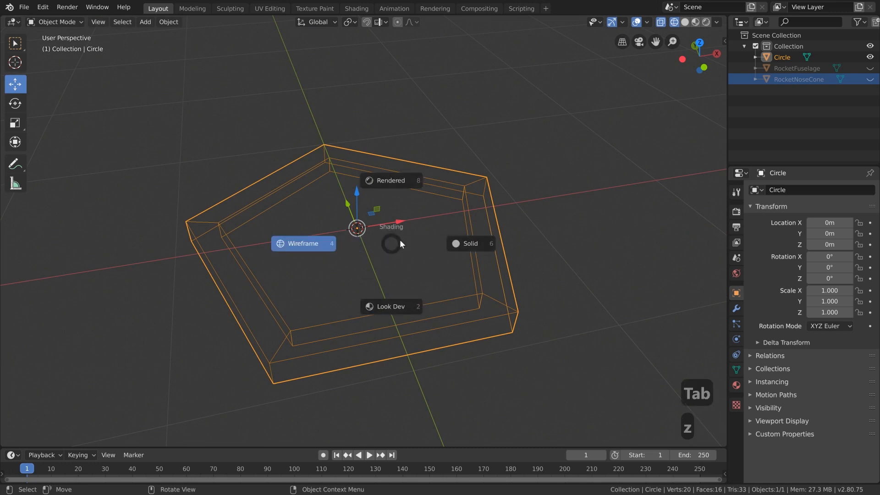
click(454, 243)
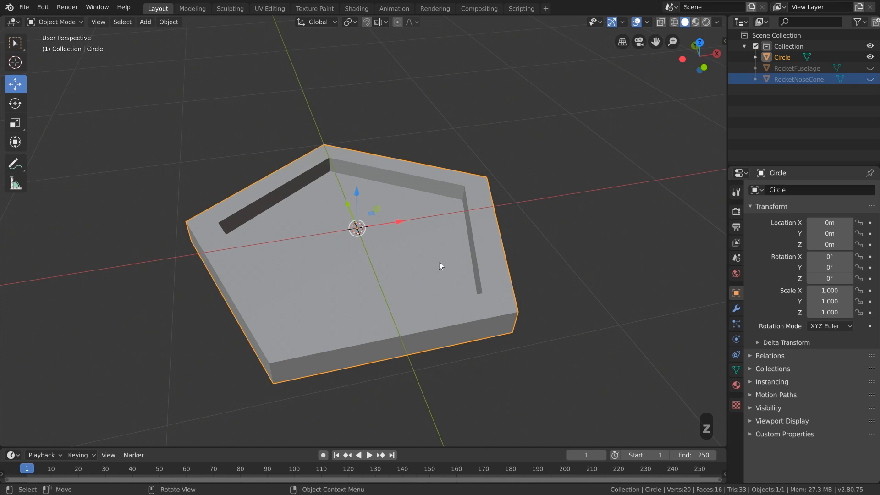
scroll(398, 266, down, 4)
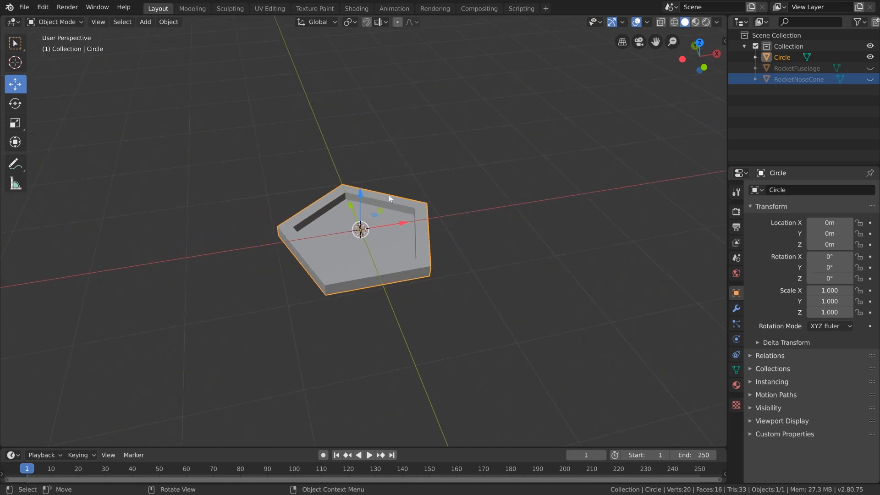
Step: Rename the Circle object as RocketWindow
double_click(779, 56)
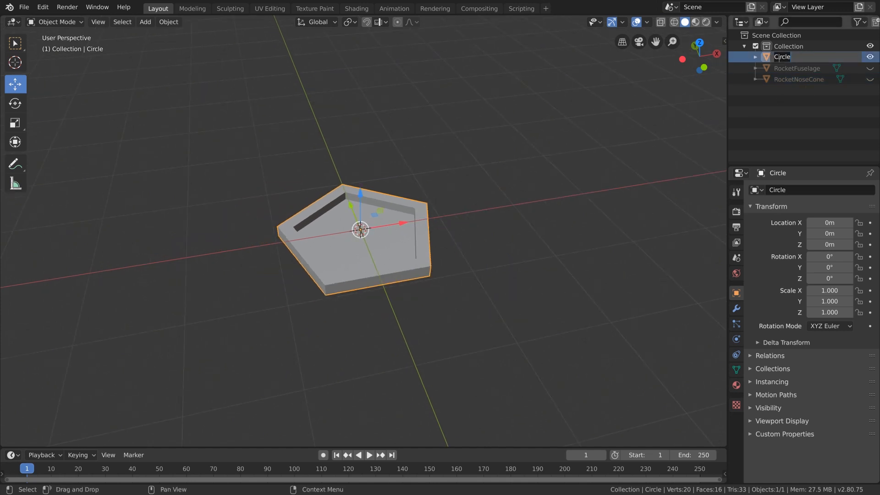
text(RocketWin)
key(BackSpace)
key(BackSpace)
key(BackSpace)
text(Window)
key(Return)
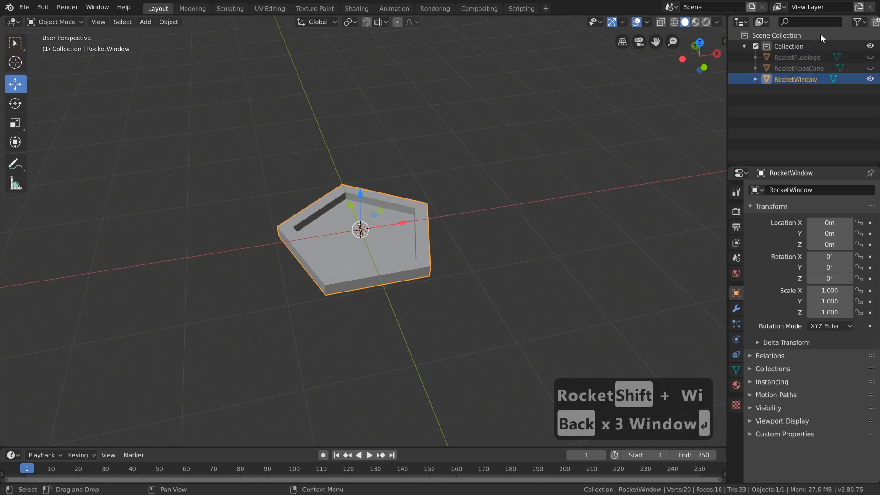
Step: Unhide RocketNoseCone and RocketFuselage so the whole rocket is shown with the window
click(871, 68)
click(870, 57)
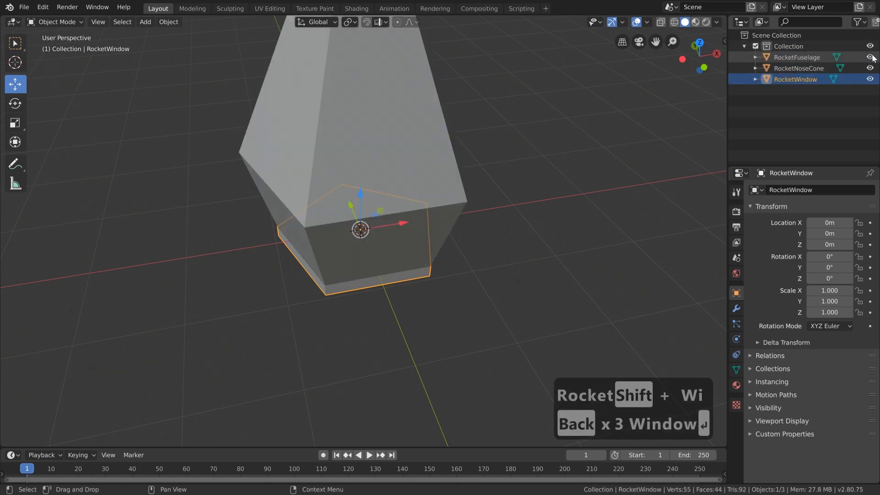
middle_drag(537, 170, 560, 164)
scroll(560, 168, down, 3)
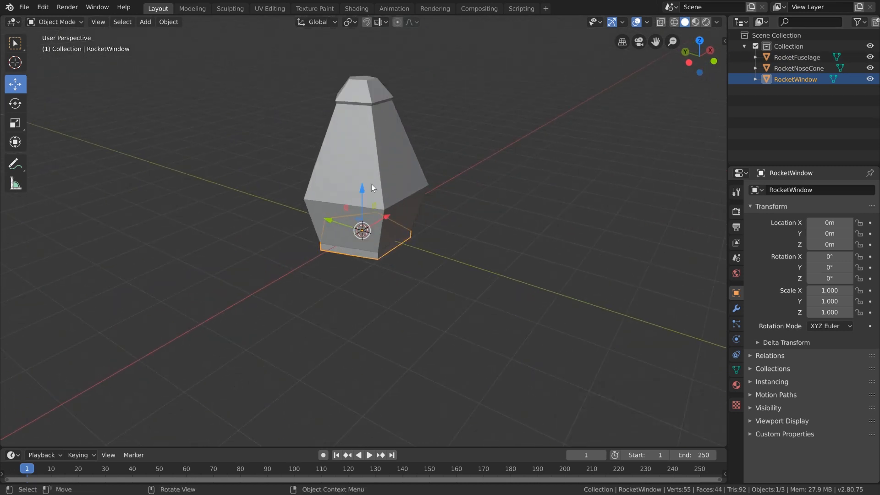
middle_drag(420, 211, 373, 219)
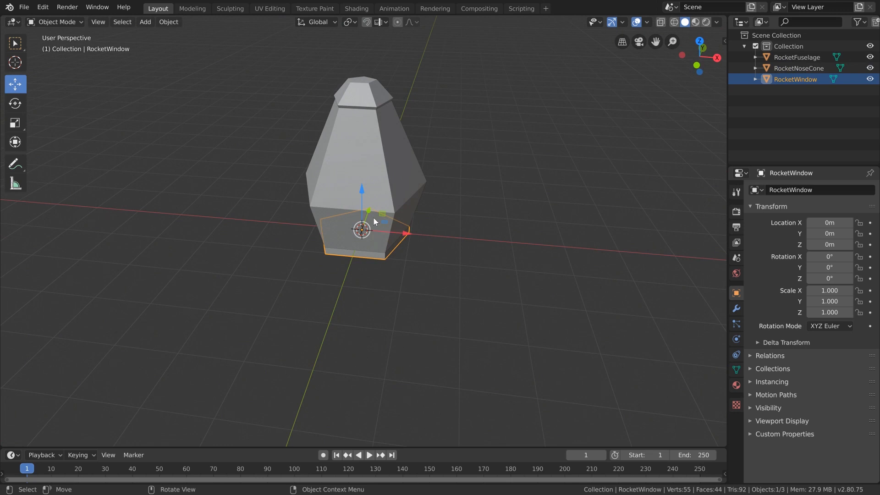
Step: Move RocketWindow in the right view to the fuselage's front side, at about Y -1.18 m and Z 2.14 m
key(3)
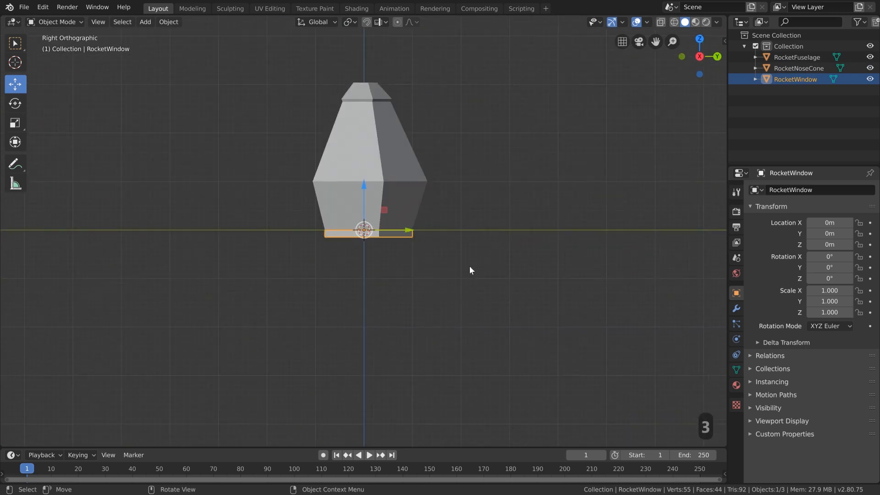
shift+middle_drag(436, 238, 478, 324)
scroll(486, 309, up, 2)
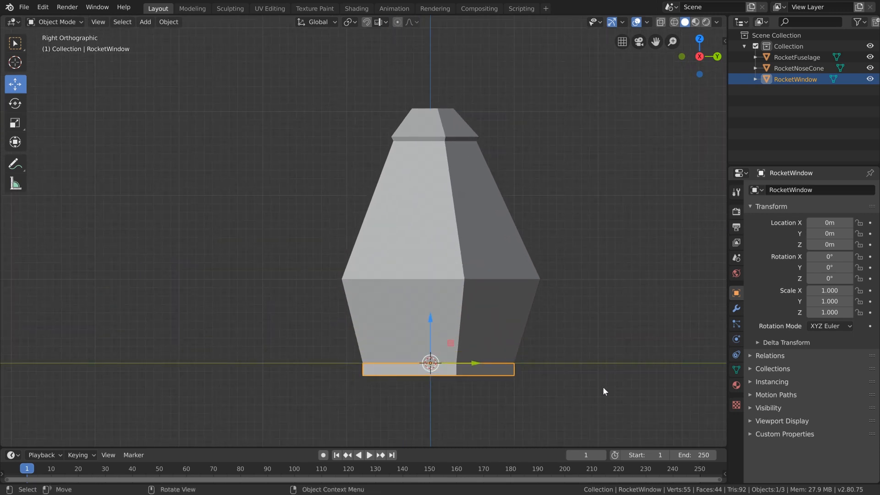
key(g)
click(507, 212)
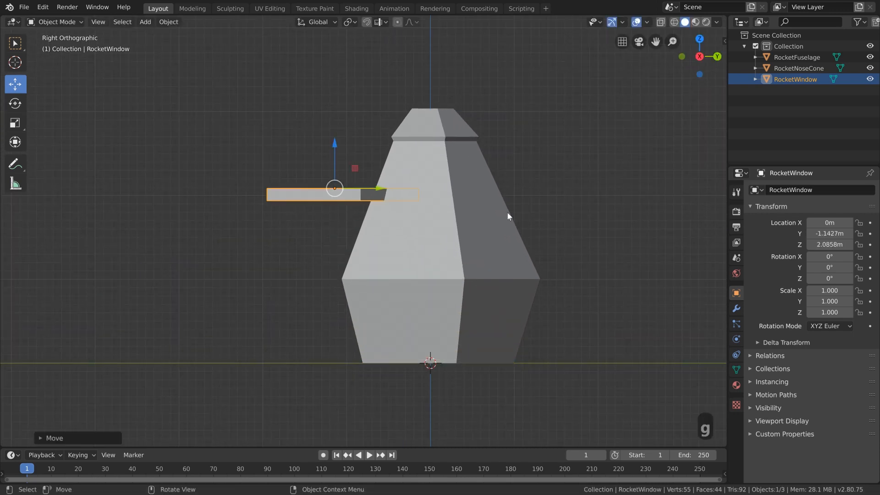
key(g)
click(550, 238)
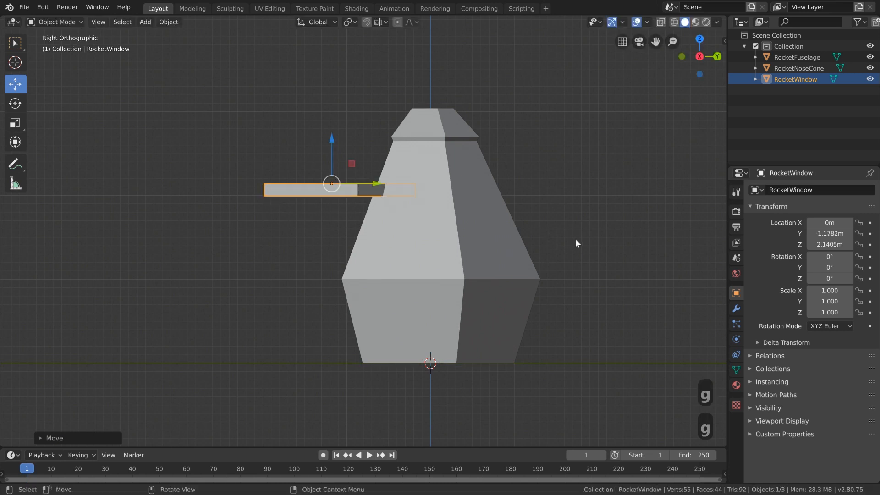
Step: Rotate RocketWindow to about 69.5° on X and move it to about Y -0.92 m, Z 1.82 m, along the fuselage's sloped front face
key(r)
click(395, 66)
key(g)
click(421, 95)
scroll(508, 122, up, 1)
shift+middle_drag(507, 122, 500, 183)
key(r)
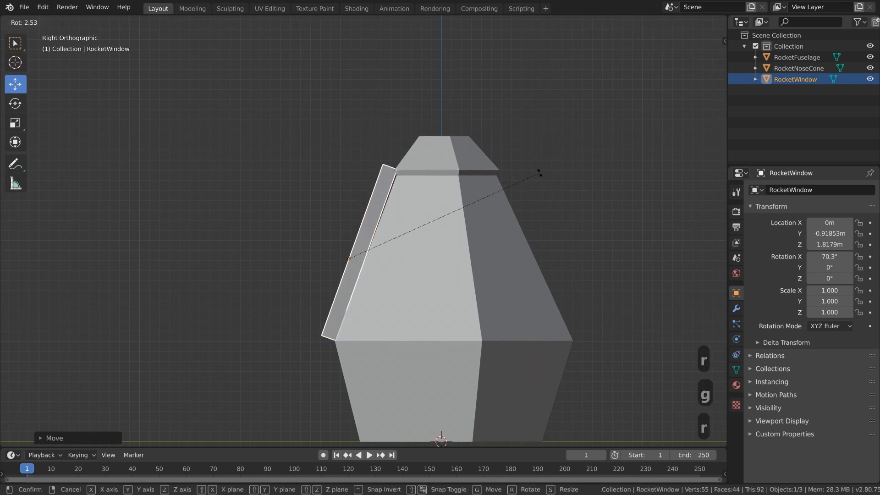
click(542, 175)
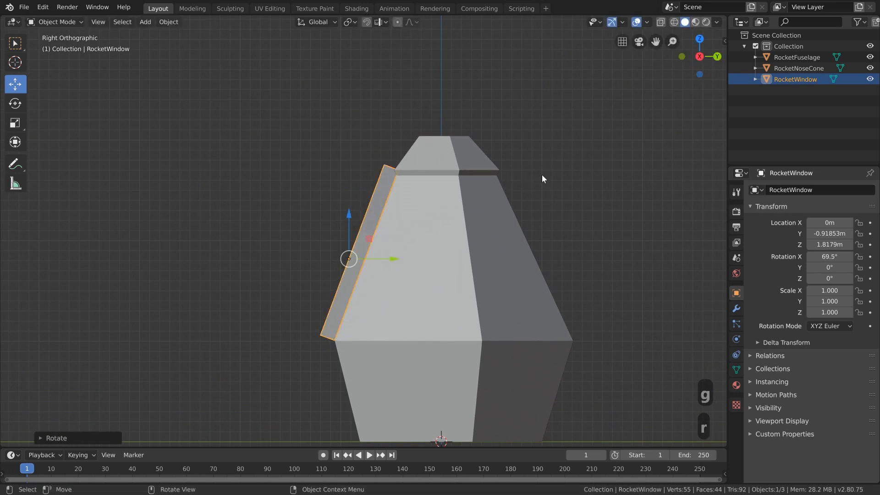
Step: Scale RocketWindow down uniformly to about 0.381 so it fits within the fuselage's front face
key(s)
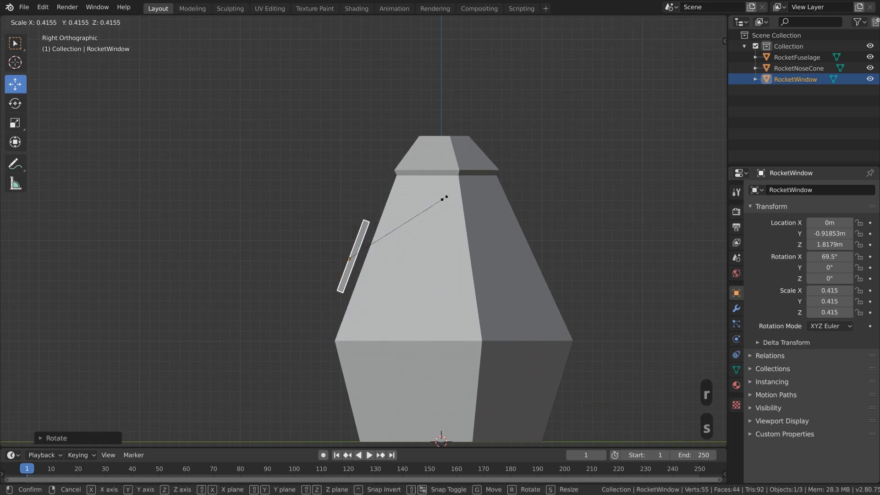
click(437, 201)
key(KP_1)
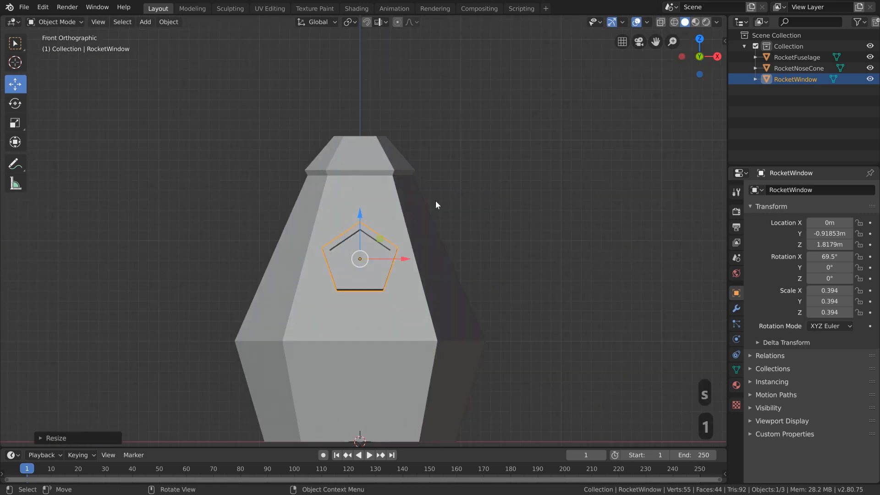
key(s)
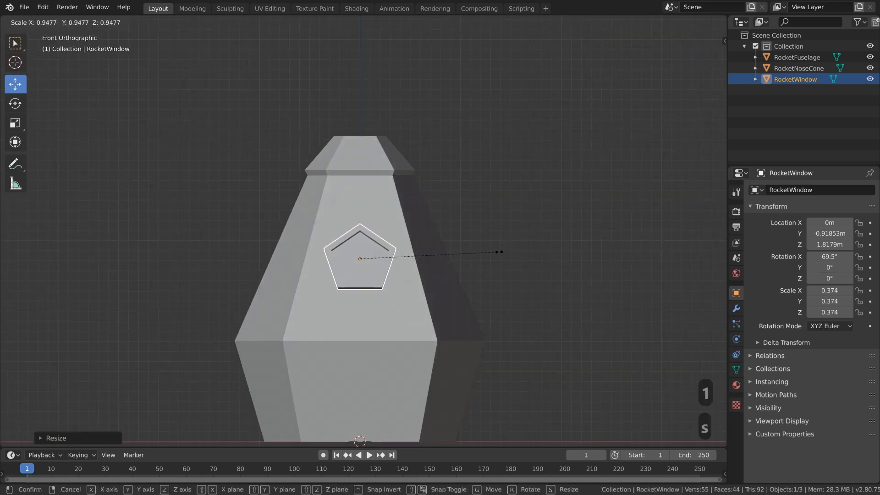
click(502, 248)
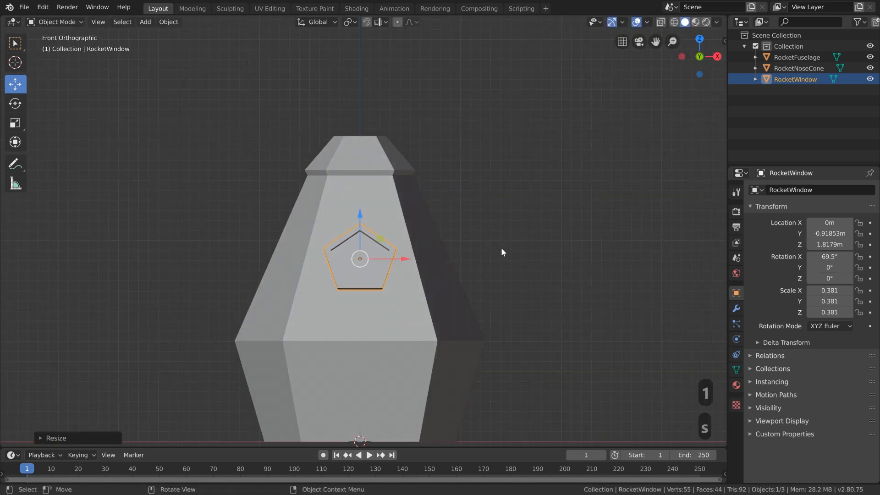
key(KP_3)
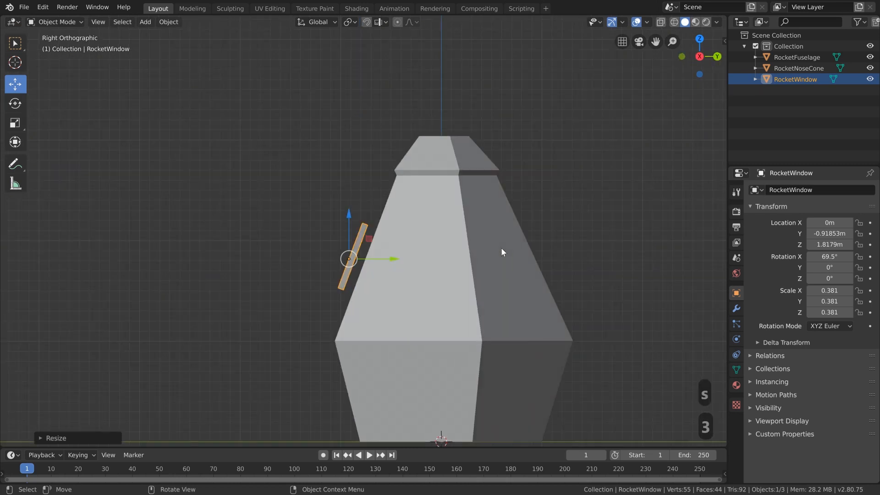
Step: Move RocketWindow flush against the fuselage at about Y -0.77 m, Z 1.95 m, and rotate it to about 69.4° on X
scroll(435, 243, up, 5)
key(g)
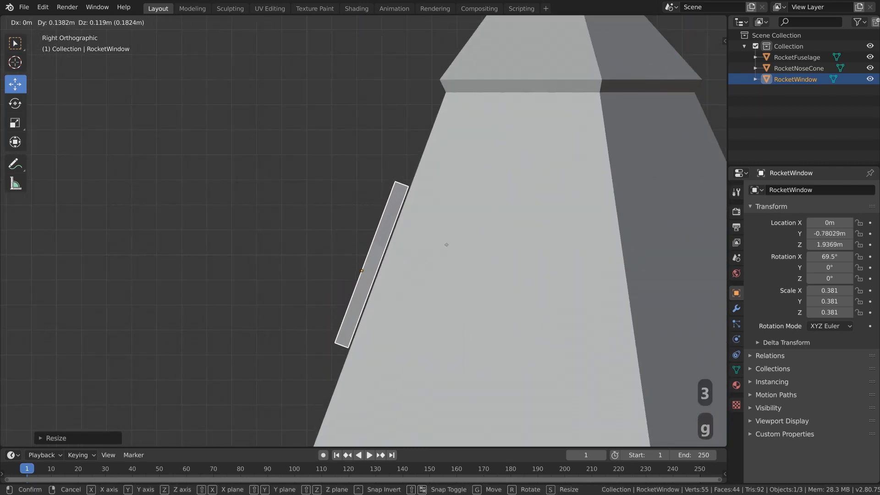
click(450, 242)
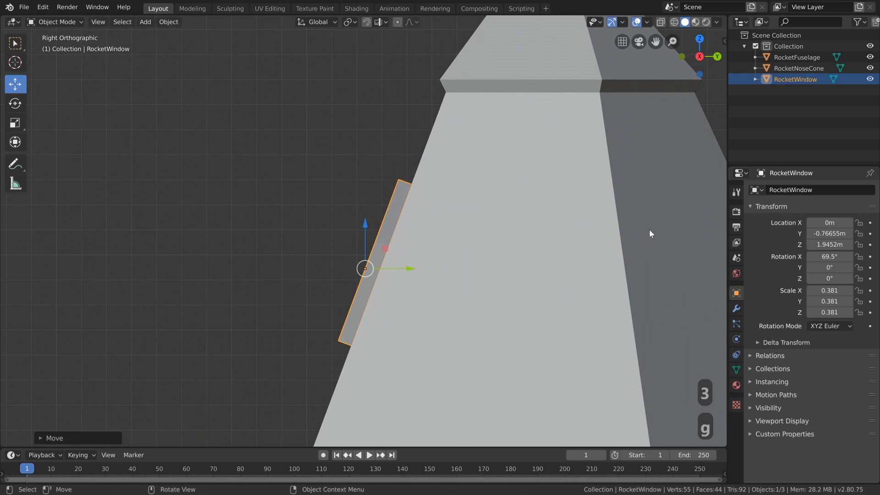
key(r)
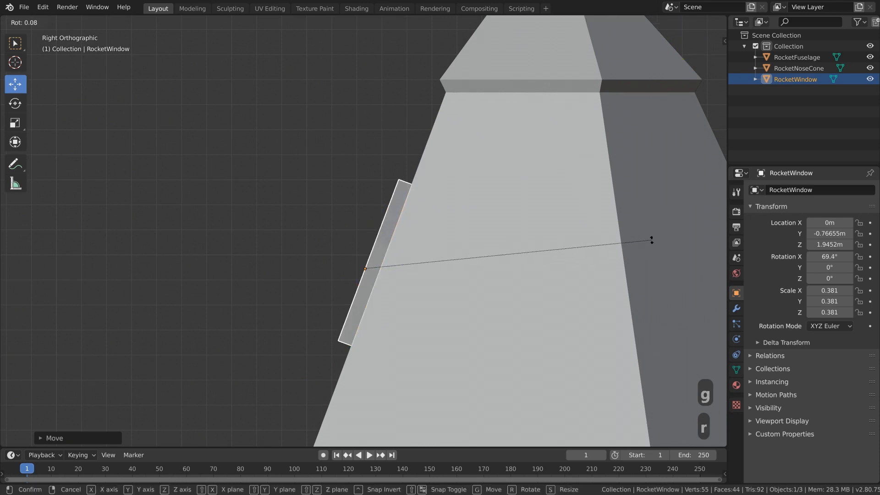
click(651, 240)
Step: Fine-tune RocketWindow along the Y axis to about -0.765 m so it sits slightly embedded in the fuselage's front face
middle_drag(475, 282, 431, 285)
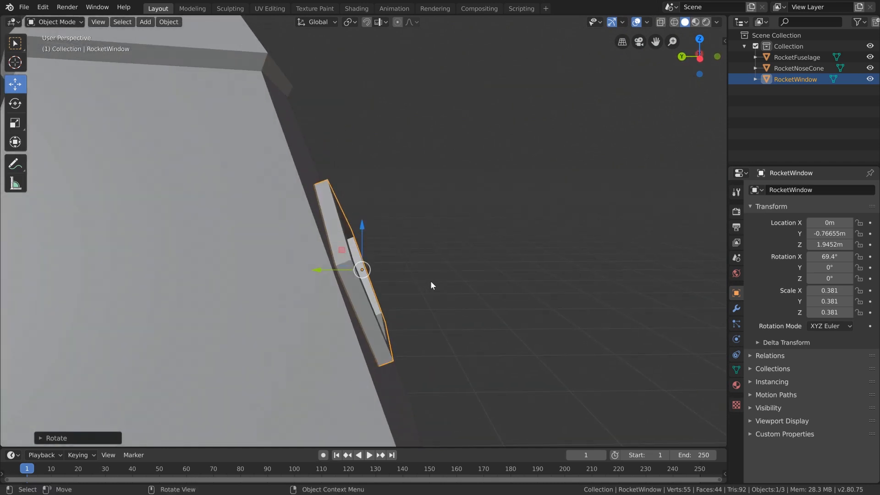
drag(322, 274, 322, 273)
mouse_move(322, 274)
middle_down()
mouse_move(334, 272)
mouse_move(320, 269)
middle_up()
mouse_move(320, 269)
mouse_down()
mouse_move(356, 253)
mouse_move(318, 266)
mouse_up()
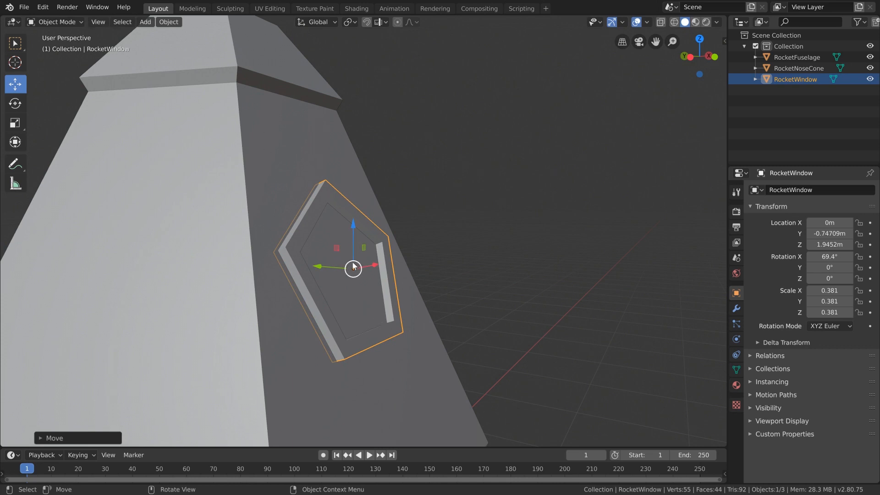
drag(320, 270, 322, 266)
scroll(351, 230, up, 3)
middle_drag(430, 269, 357, 211)
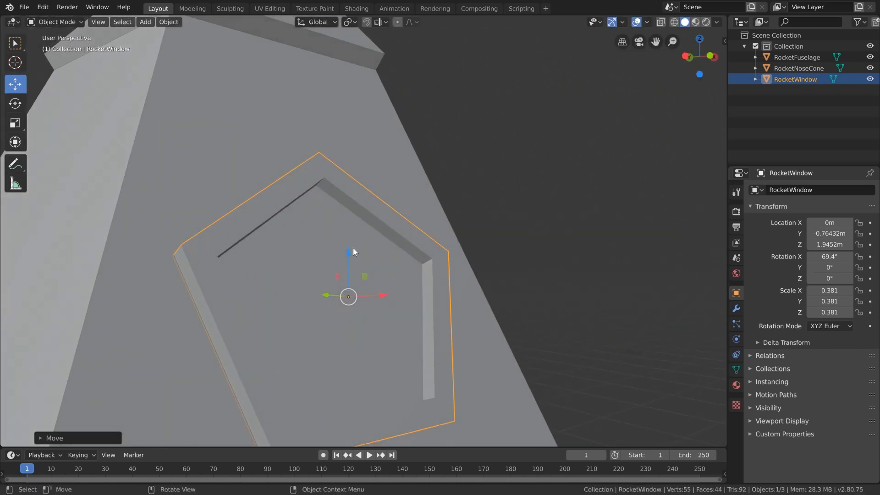
mouse_move(327, 295)
mouse_down()
mouse_move(318, 296)
mouse_move(327, 296)
mouse_up()
Step: Deselect everything and examine how the window sits on the whole rocket from several sides
scroll(323, 218, down, 4)
middle_drag(323, 218, 401, 294)
scroll(394, 284, down, 6)
scroll(411, 291, down, 4)
key(a)
key(a)
scroll(427, 299, up, 5)
scroll(423, 298, down, 2)
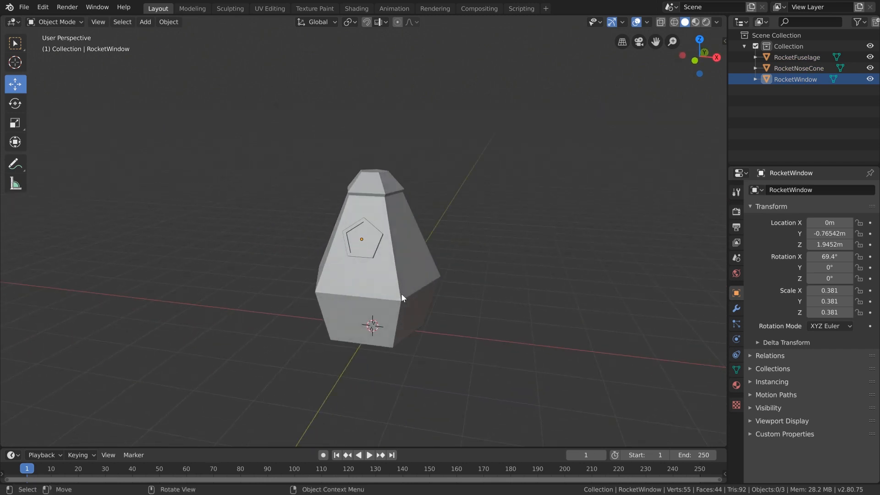
middle_drag(365, 266, 439, 264)
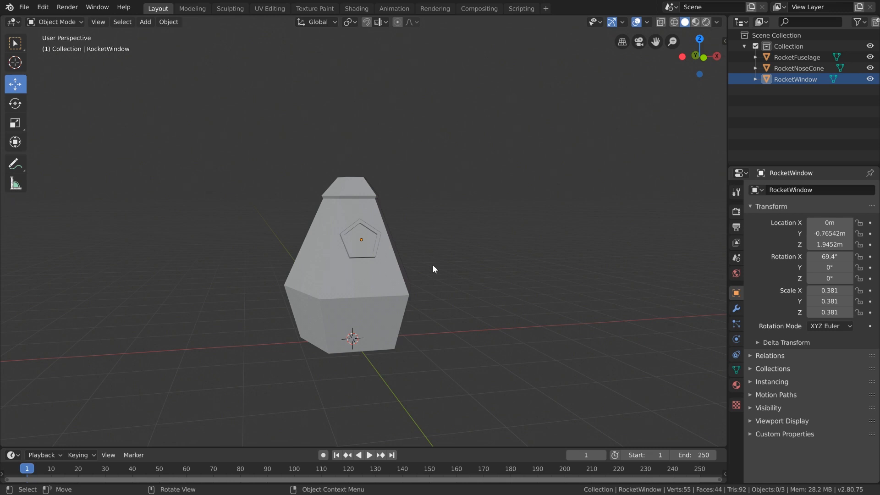
middle_drag(432, 265, 383, 269)
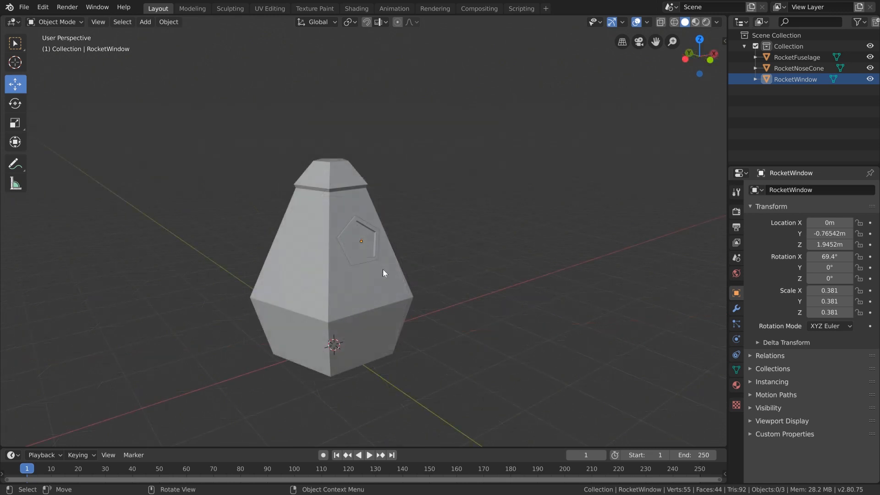
Step: Save the rocket's Blender file
click(24, 6)
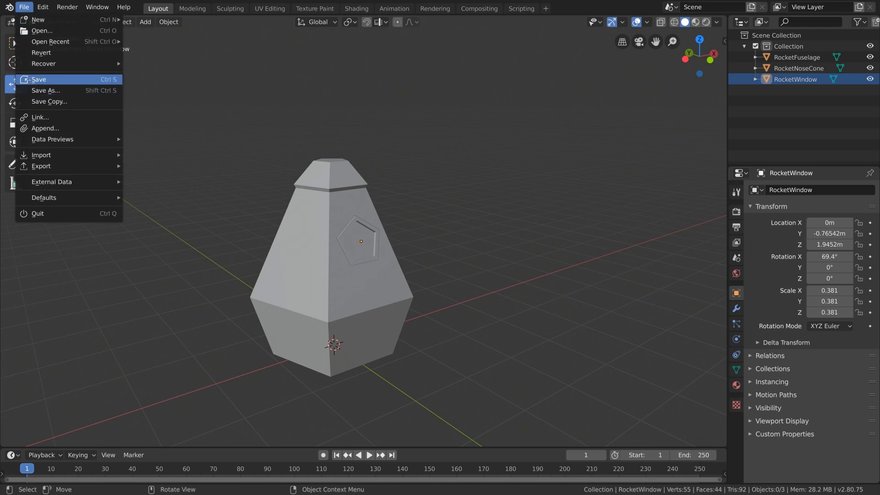
click(30, 80)
middle_drag(431, 261, 387, 263)
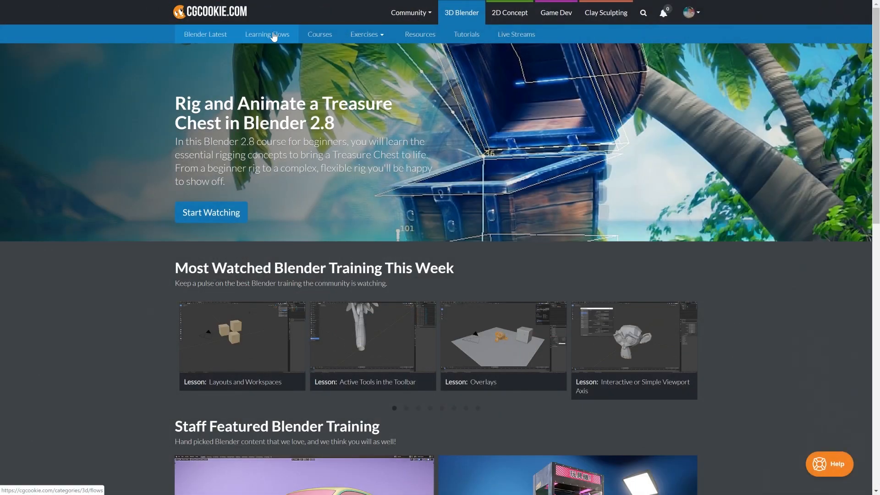
Step: On the CG Cookie website, open the Adding Thrusters and Fins lesson of the low poly rocket course through the Introduction to Blender learning flow
click(267, 34)
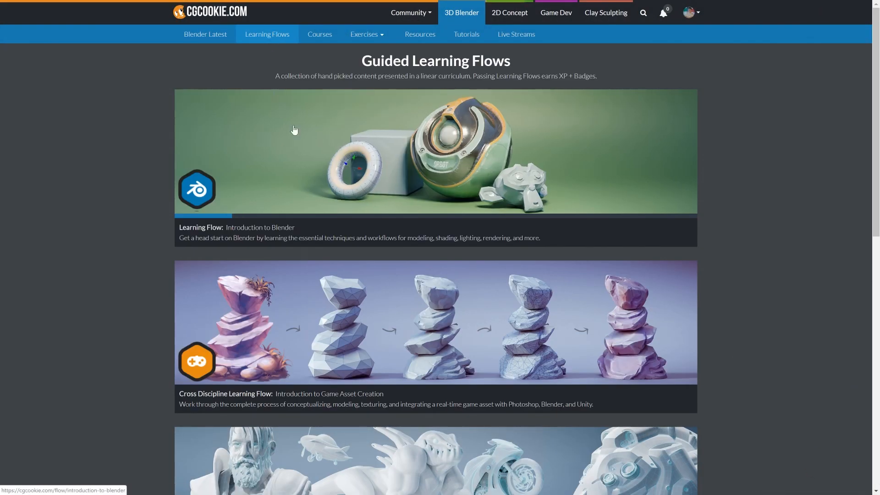
click(351, 150)
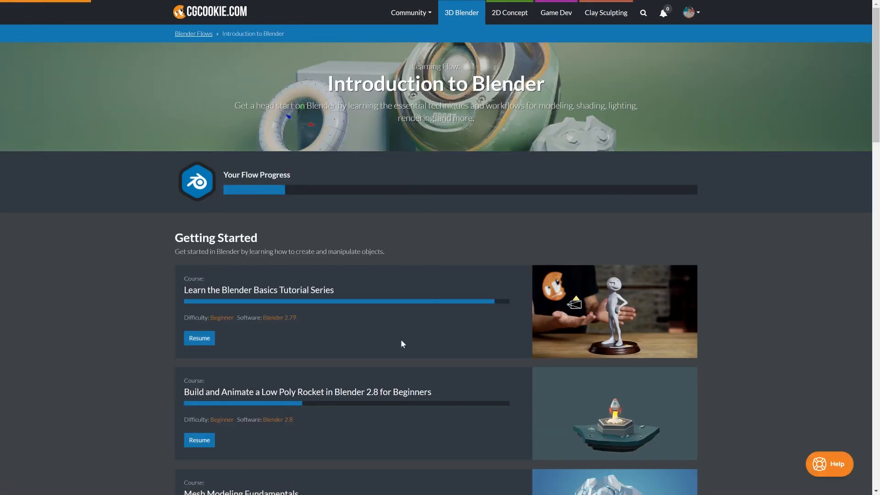
click(197, 442)
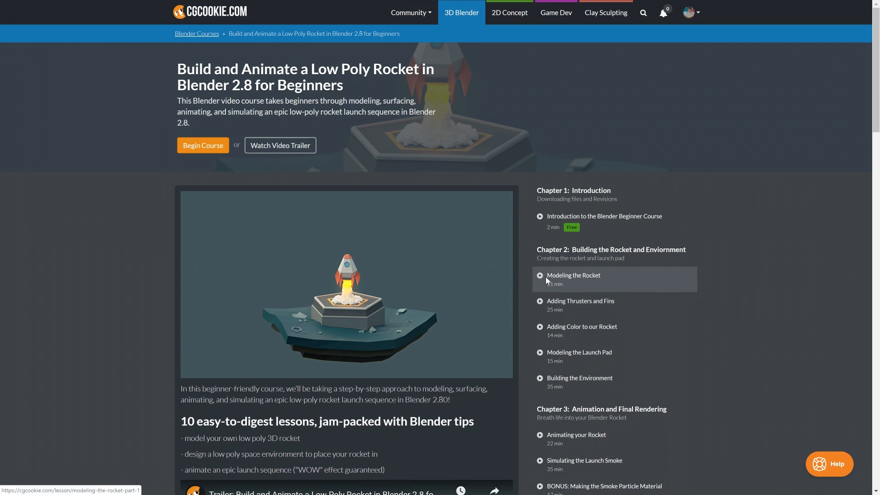
click(564, 313)
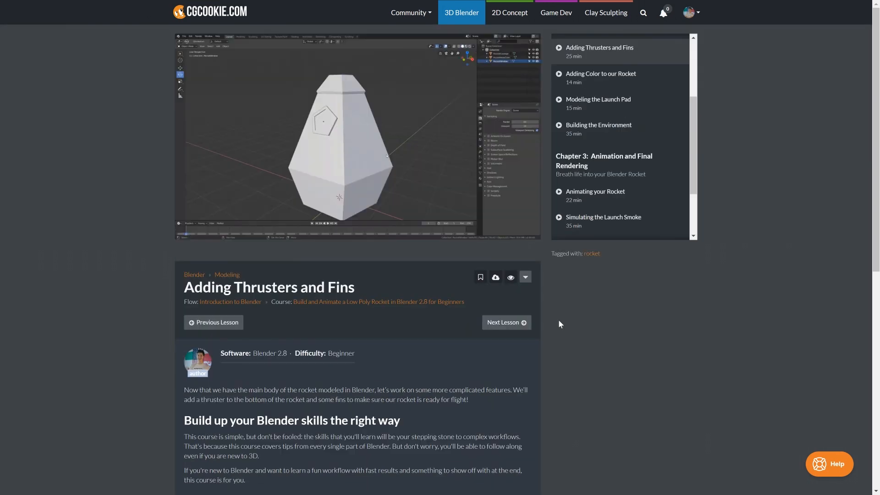